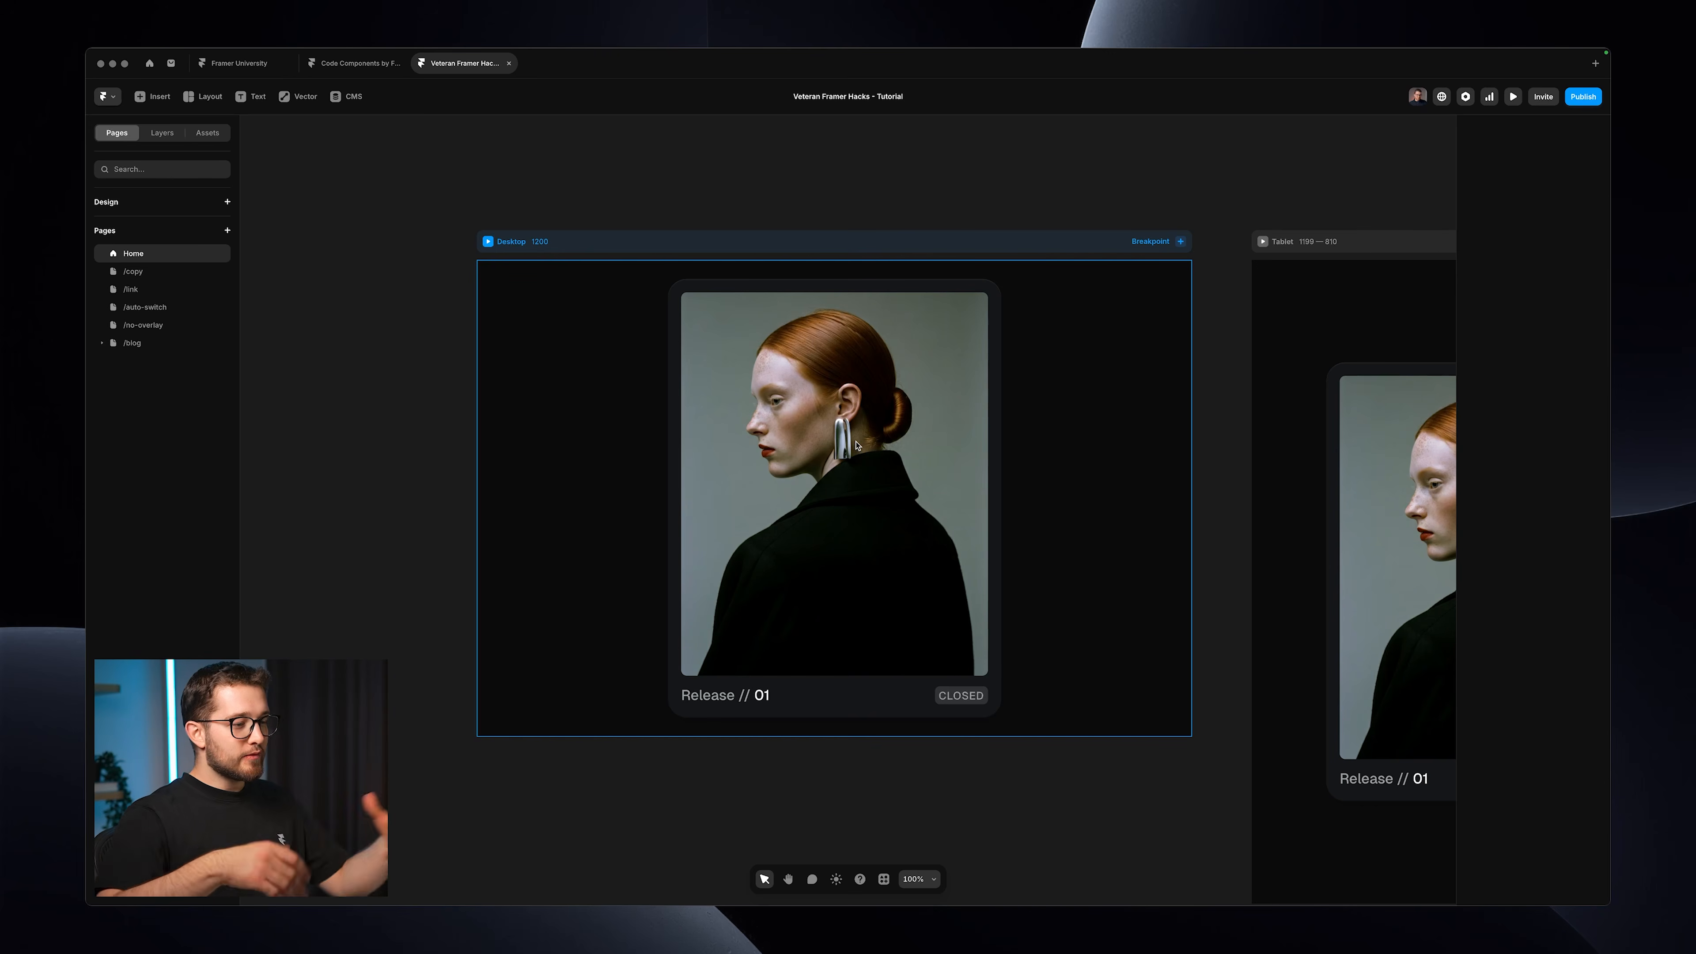
Preview the Home page in fullscreen, then return to the canvas.
{"action": "key", "text": "super+p"}
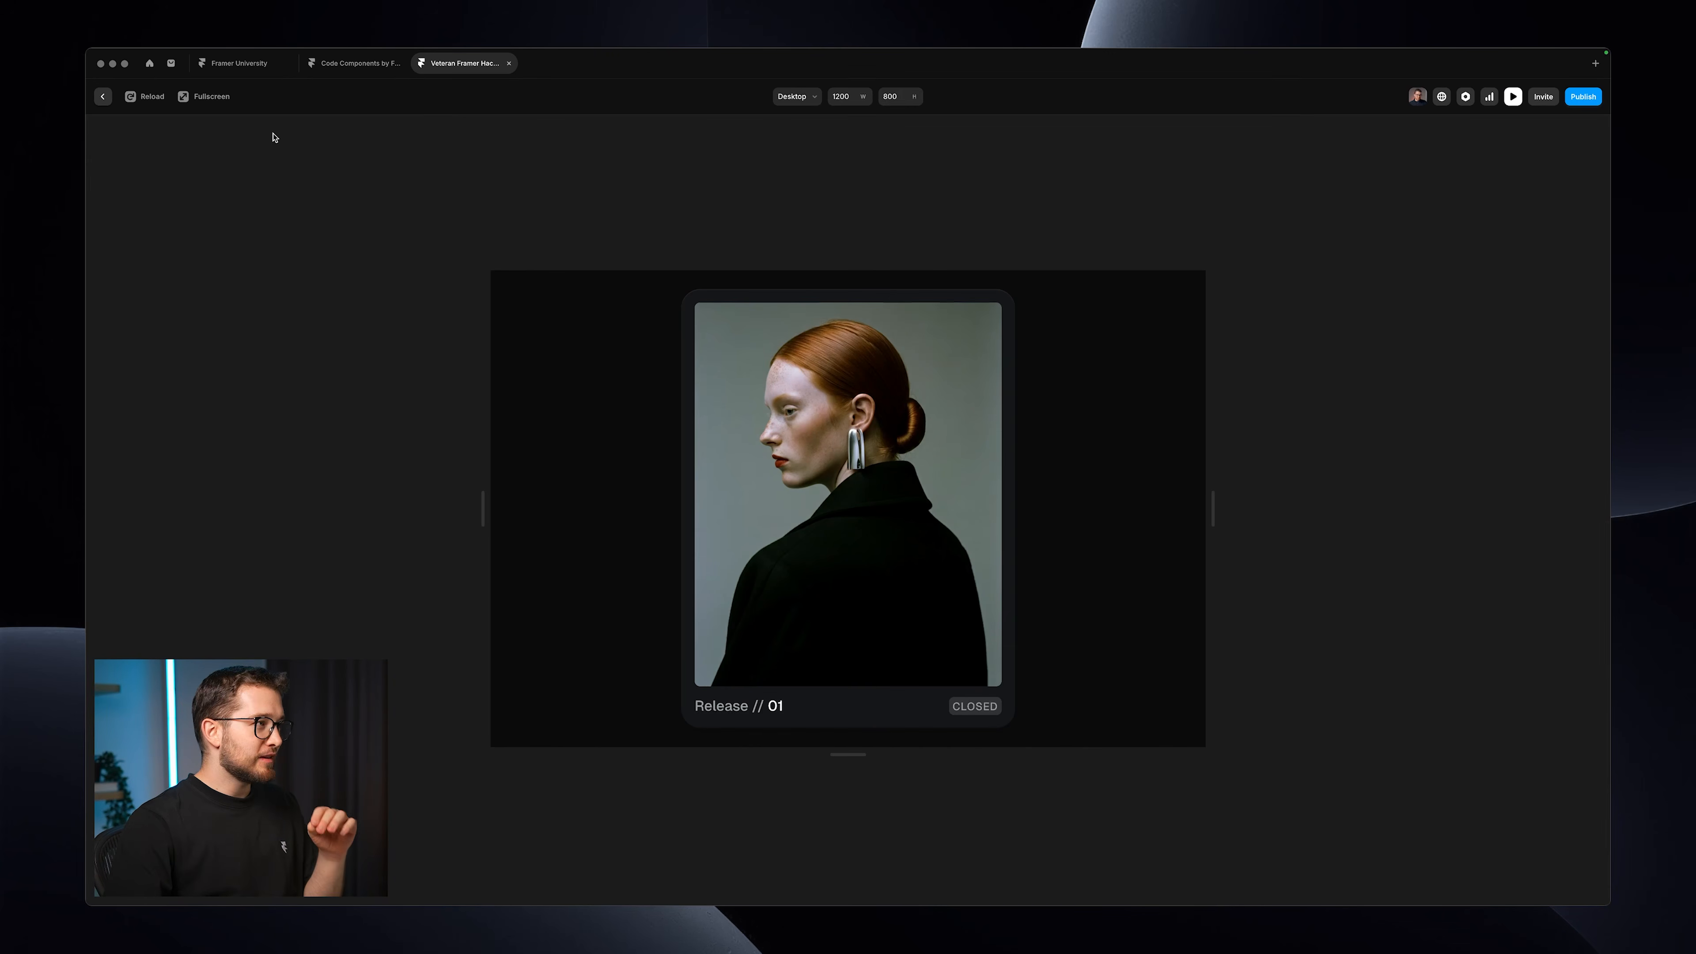
{"action": "left_click", "coordinate": [218, 97]}
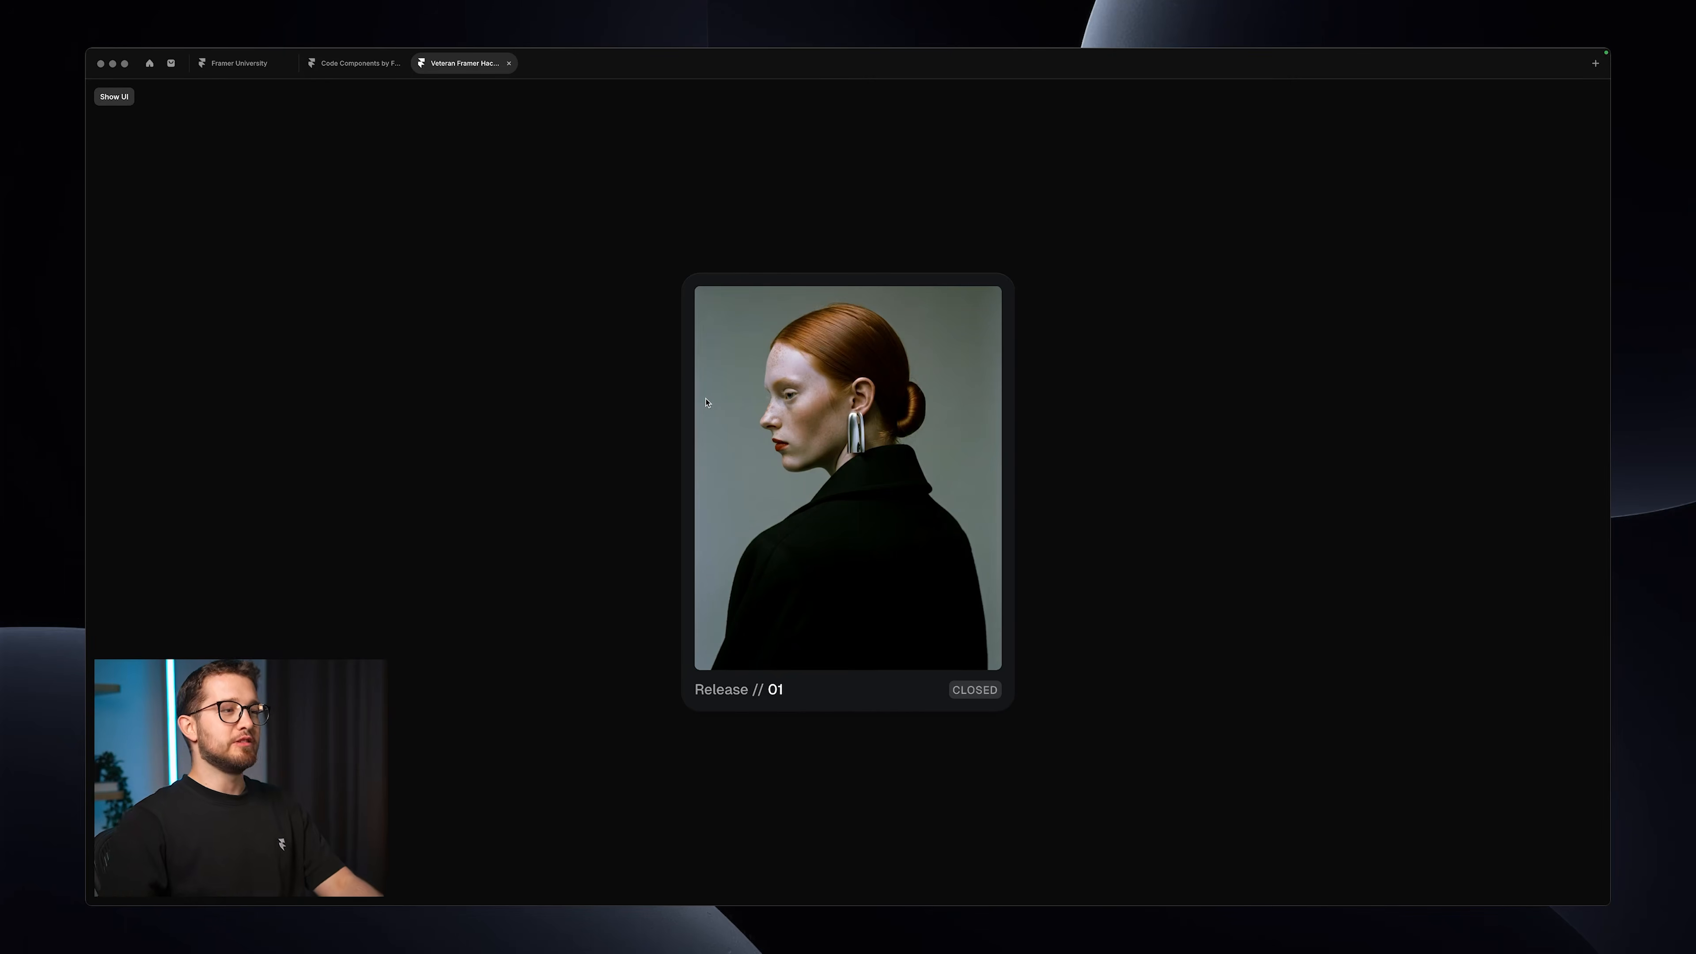
{"action": "key", "text": "Escape"}
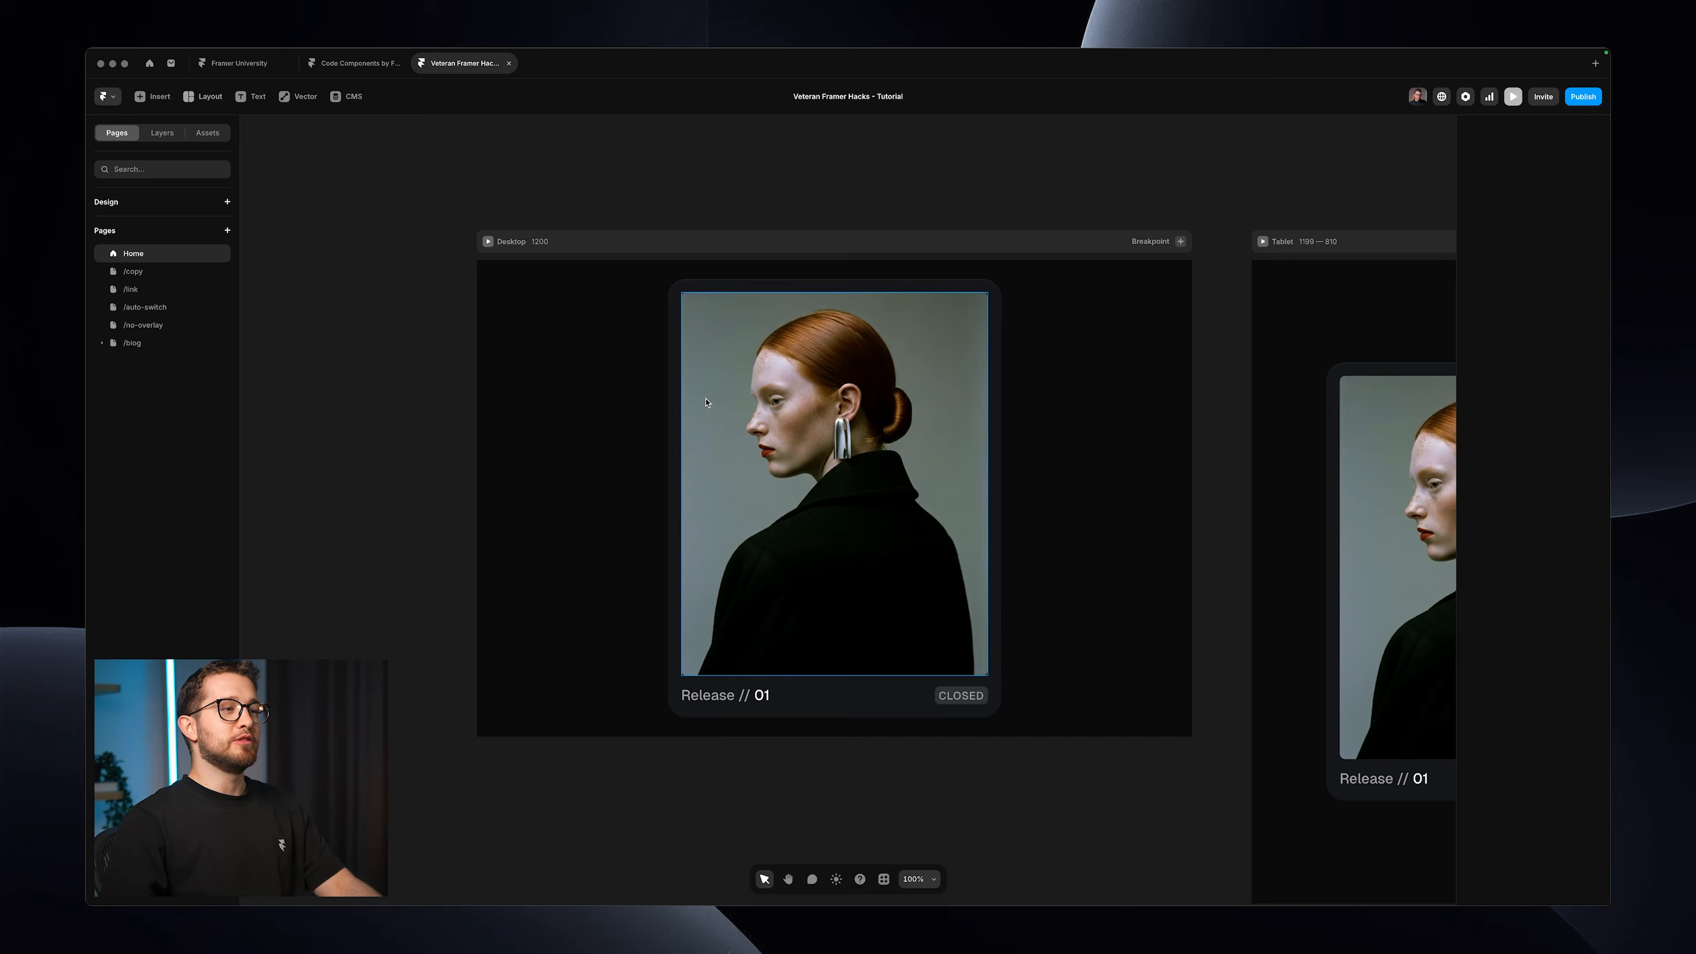
Resize the card in the Desktop hero manually to about 284 by 373.
{"action": "left_click", "coordinate": [991, 382], "text": "super"}
{"action": "left_click_drag", "start_coordinate": [999, 378], "coordinate": [918, 394]}
{"action": "key", "text": "shift+2"}
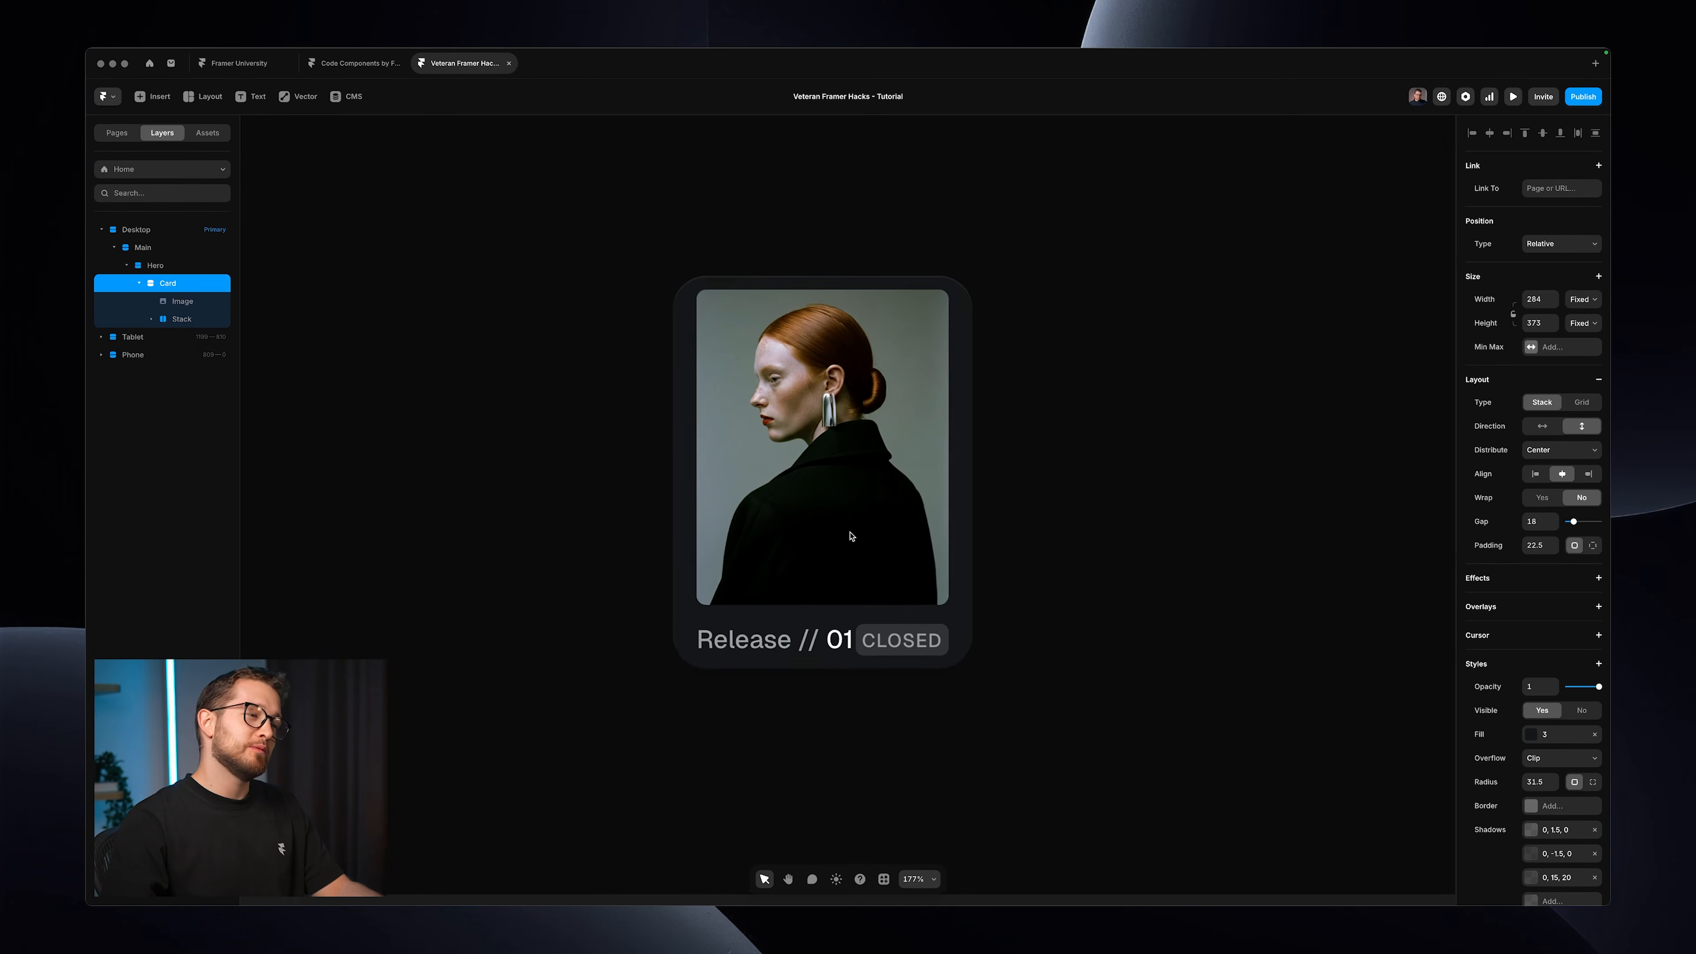
Set the "Release // 01" text size to 14 px and the card's corner radius to 1.5.
{"action": "left_click", "coordinate": [810, 632], "text": "super"}
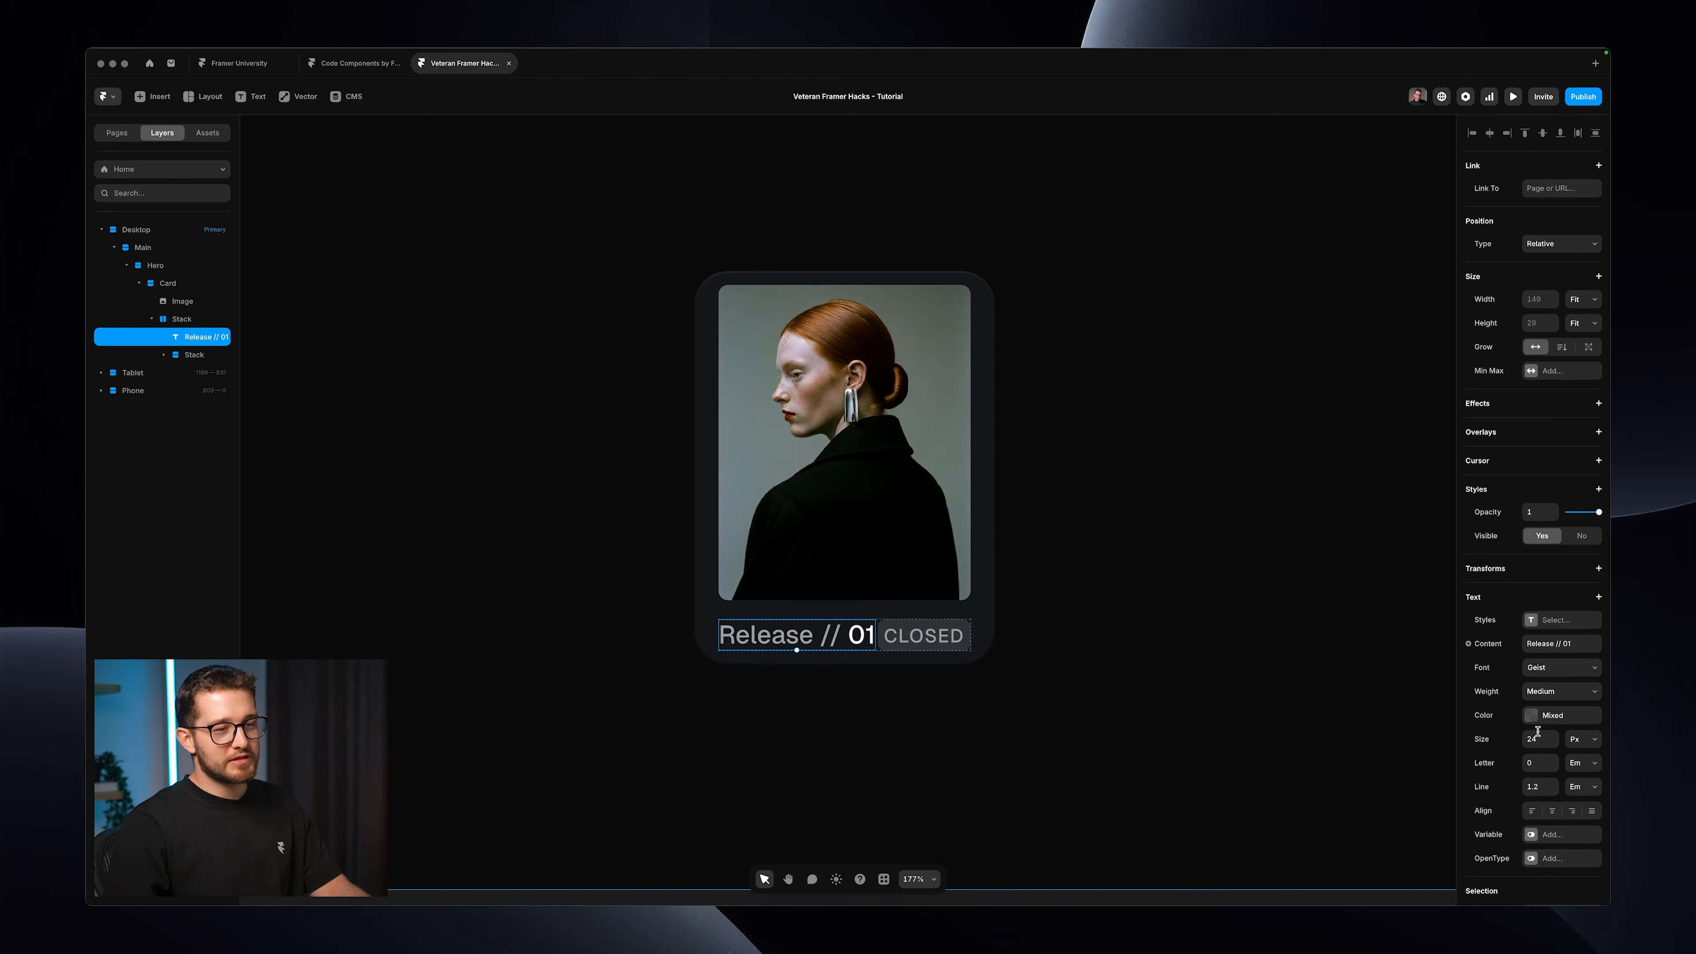
{"action": "type", "text": "14"}
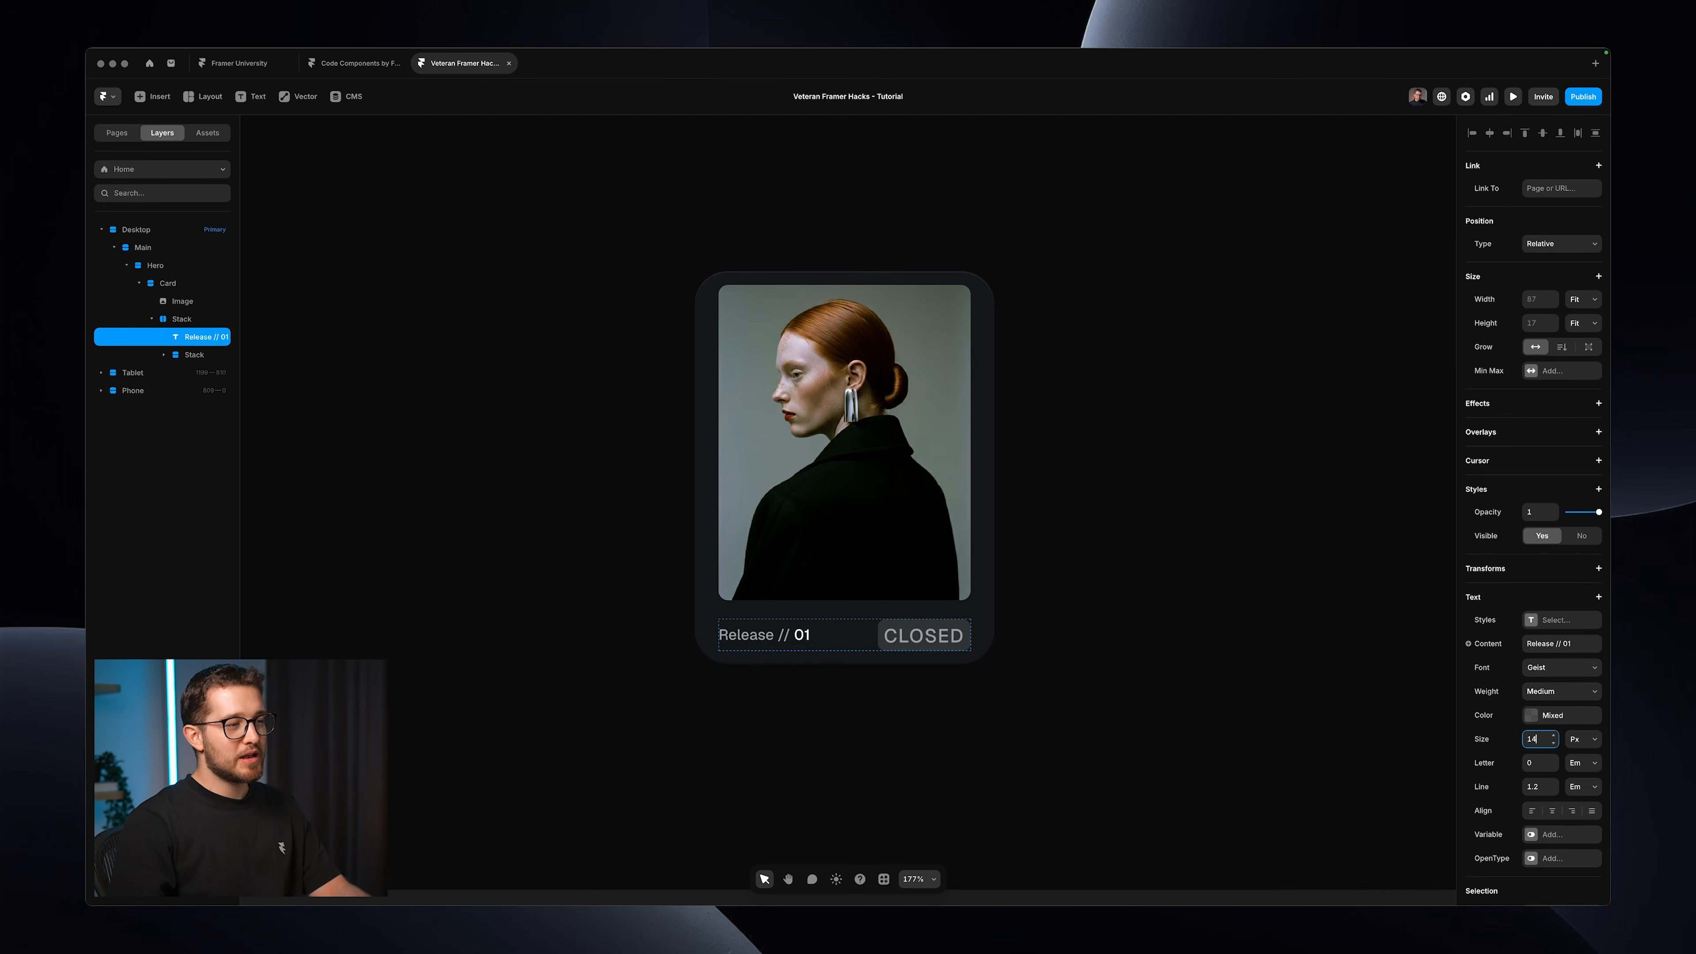
{"action": "left_click", "coordinate": [975, 539]}
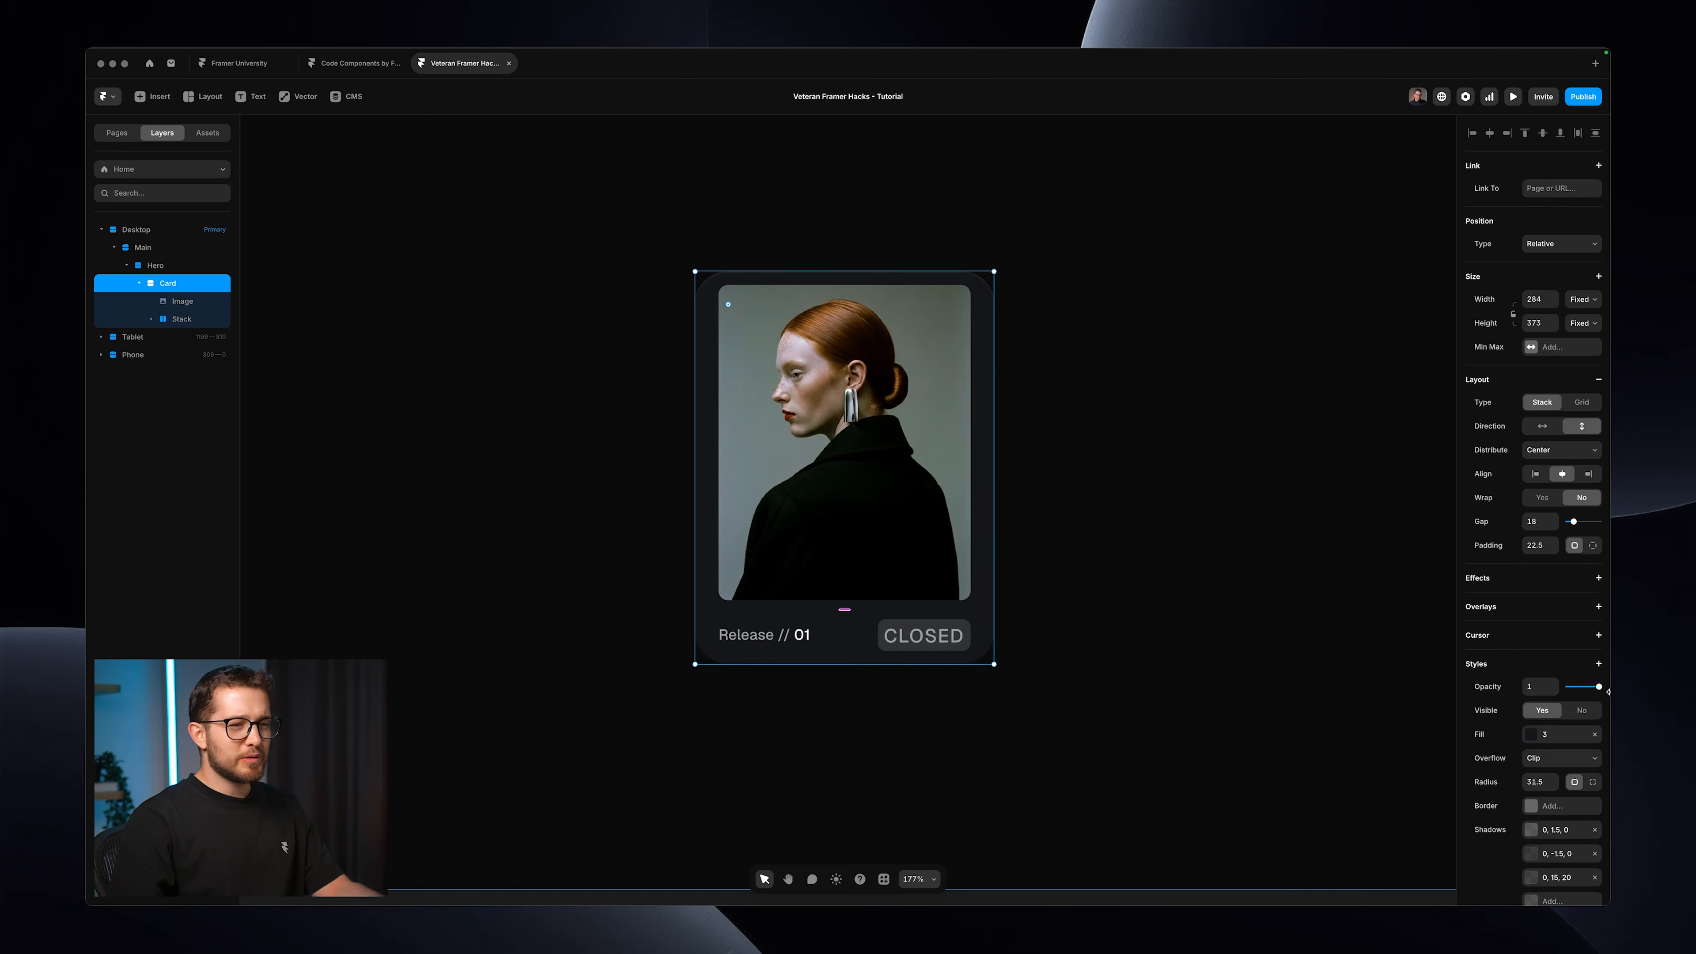
{"action": "type", "text": "1.5"}
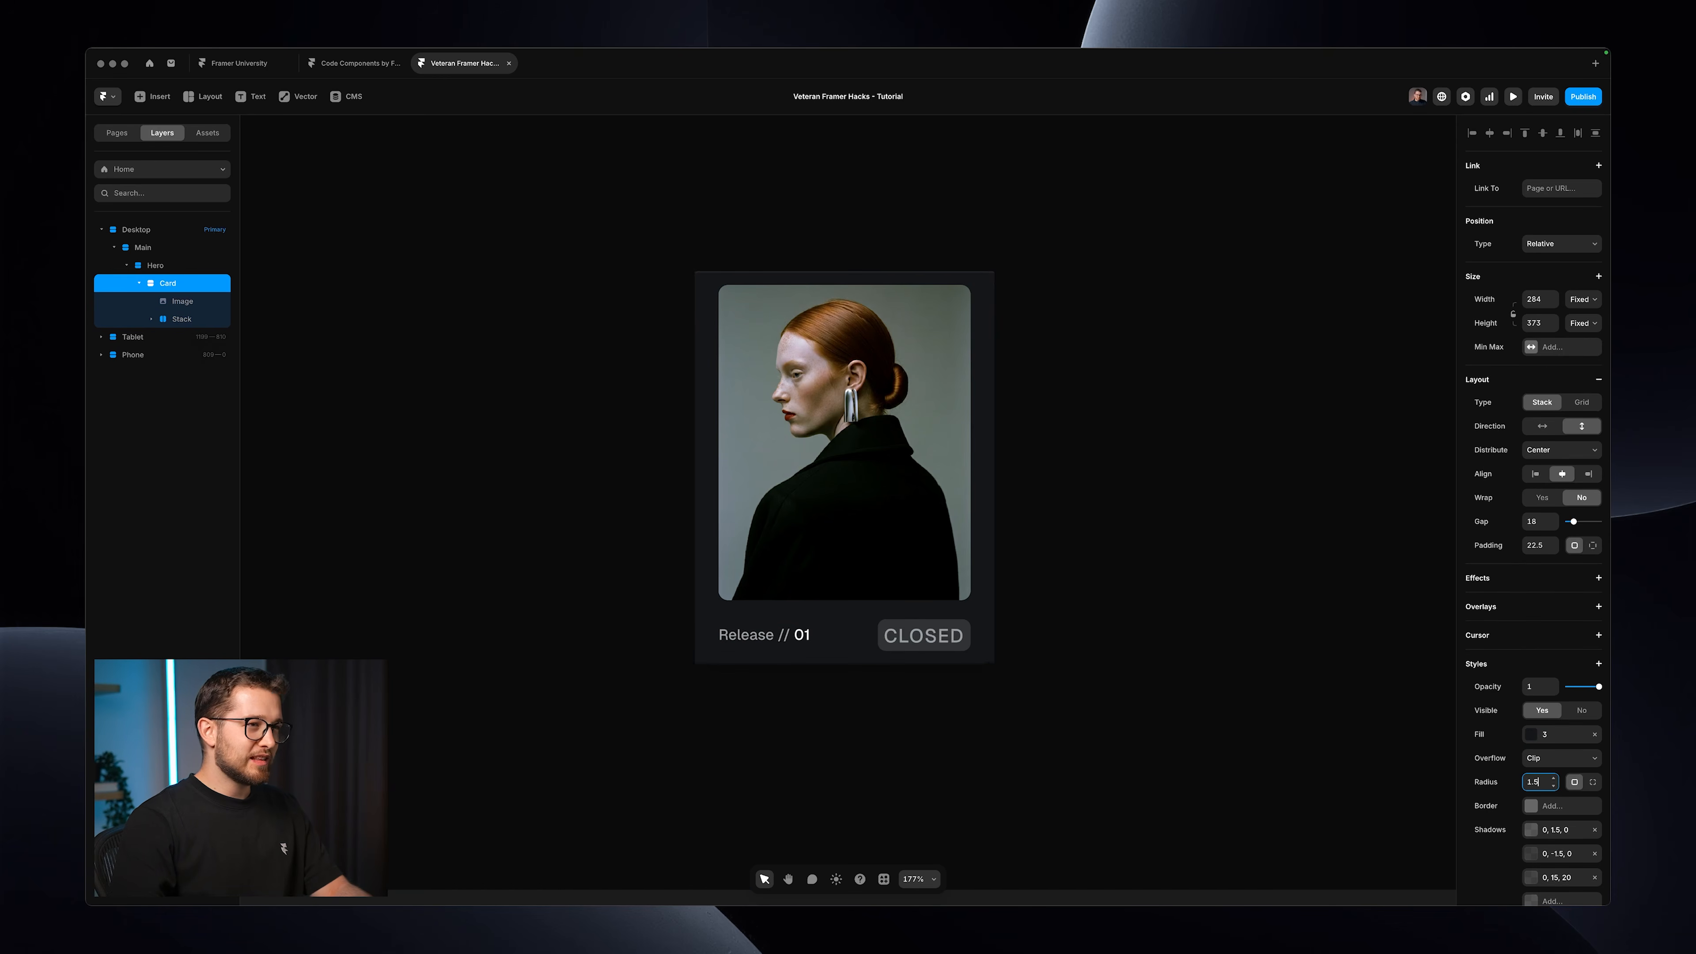
{"action": "left_click", "coordinate": [1087, 419]}
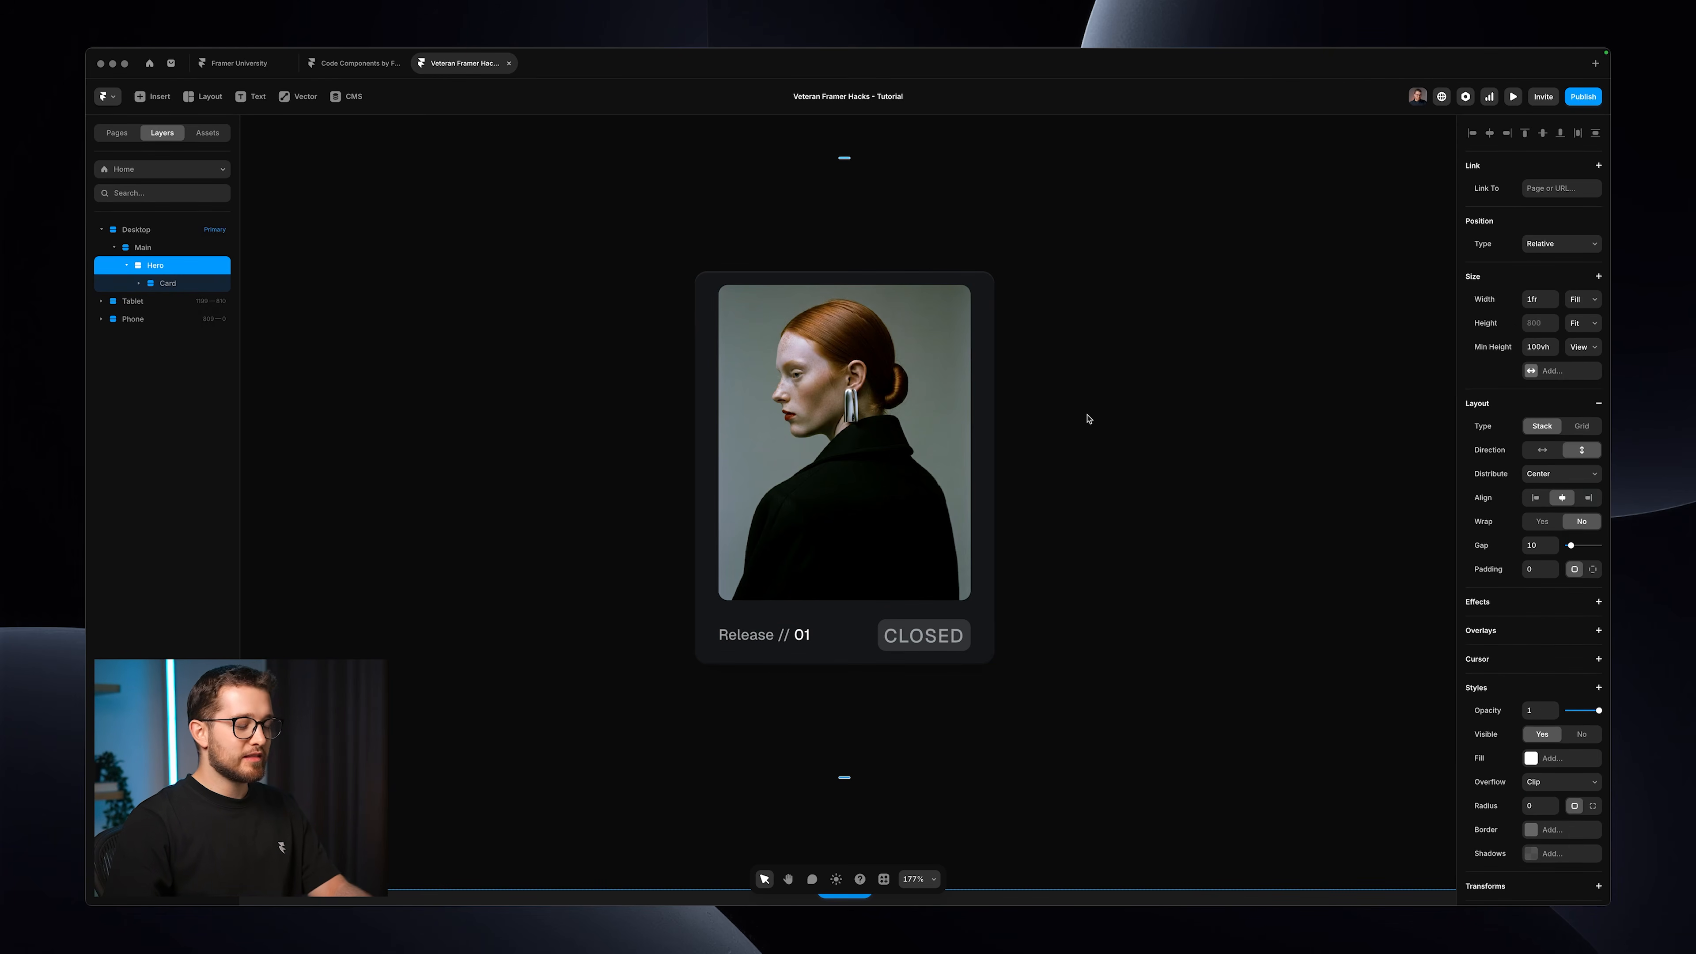
Undo the card's radius change, the text size change and the manual resize.
{"action": "key", "text": "Return"}
{"action": "key", "text": "Escape"}
{"action": "key", "text": "Return"}
{"action": "key", "text": "super+z"}
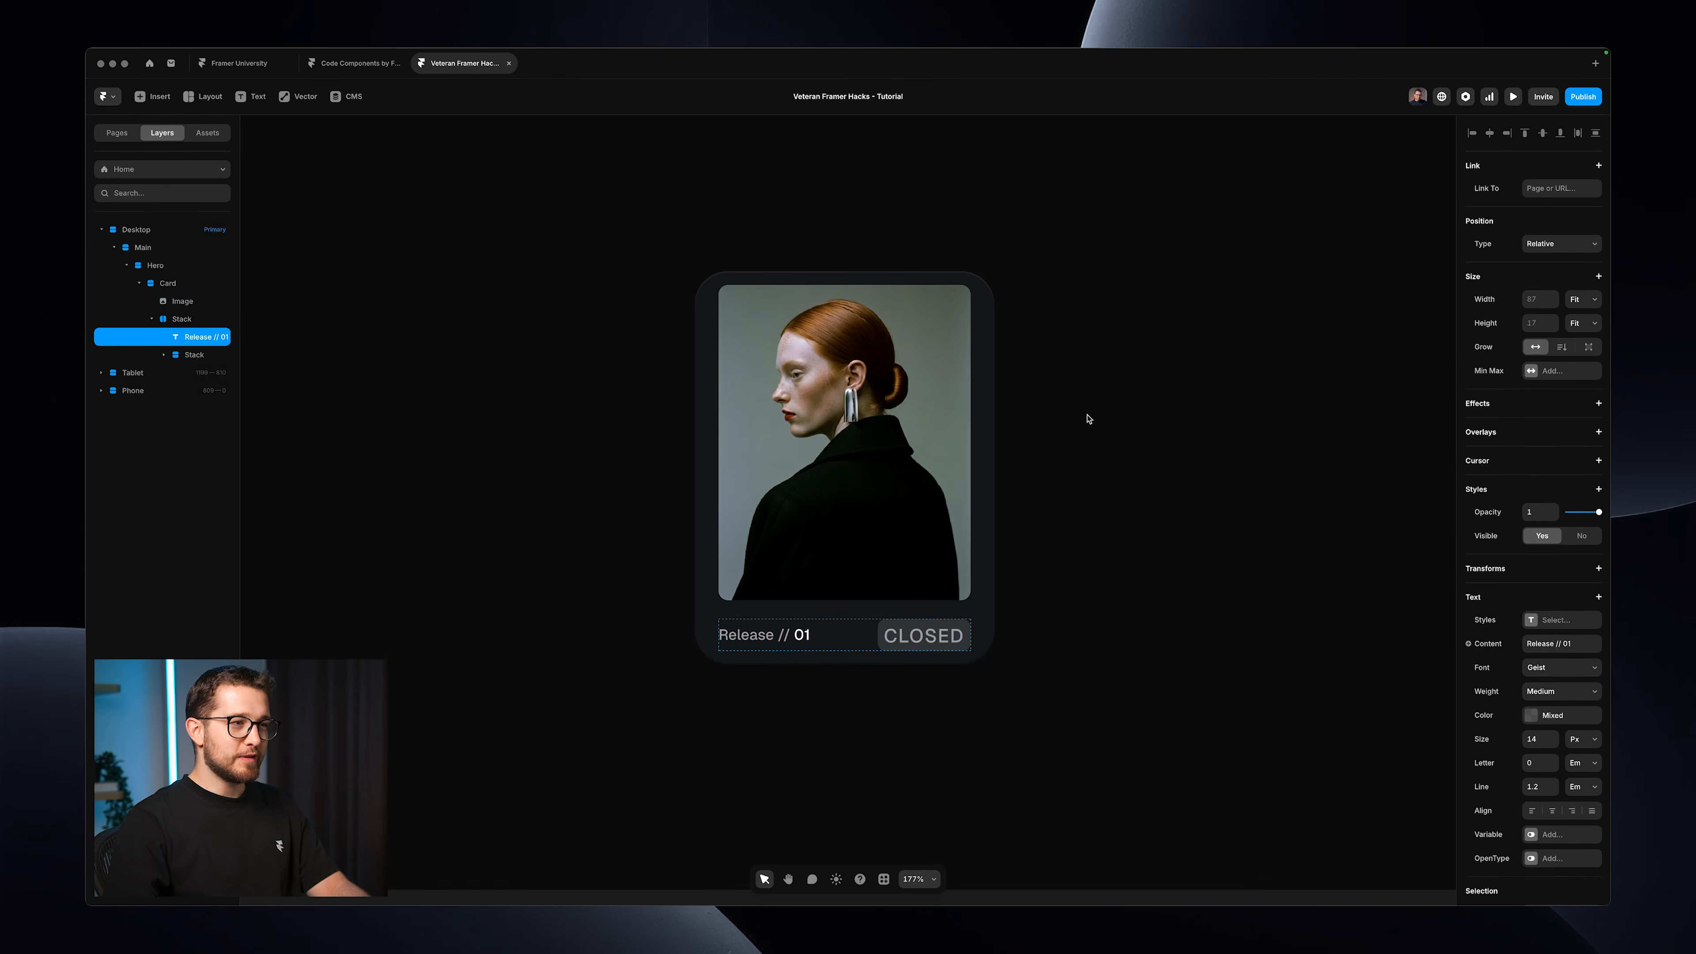
{"action": "key", "text": "super+z"}
Scale the whole card to 0.5× from its centre with the Scale tool and apply it.
{"action": "scroll", "coordinate": [1087, 418], "scroll_direction": "down", "scroll_amount": 5}
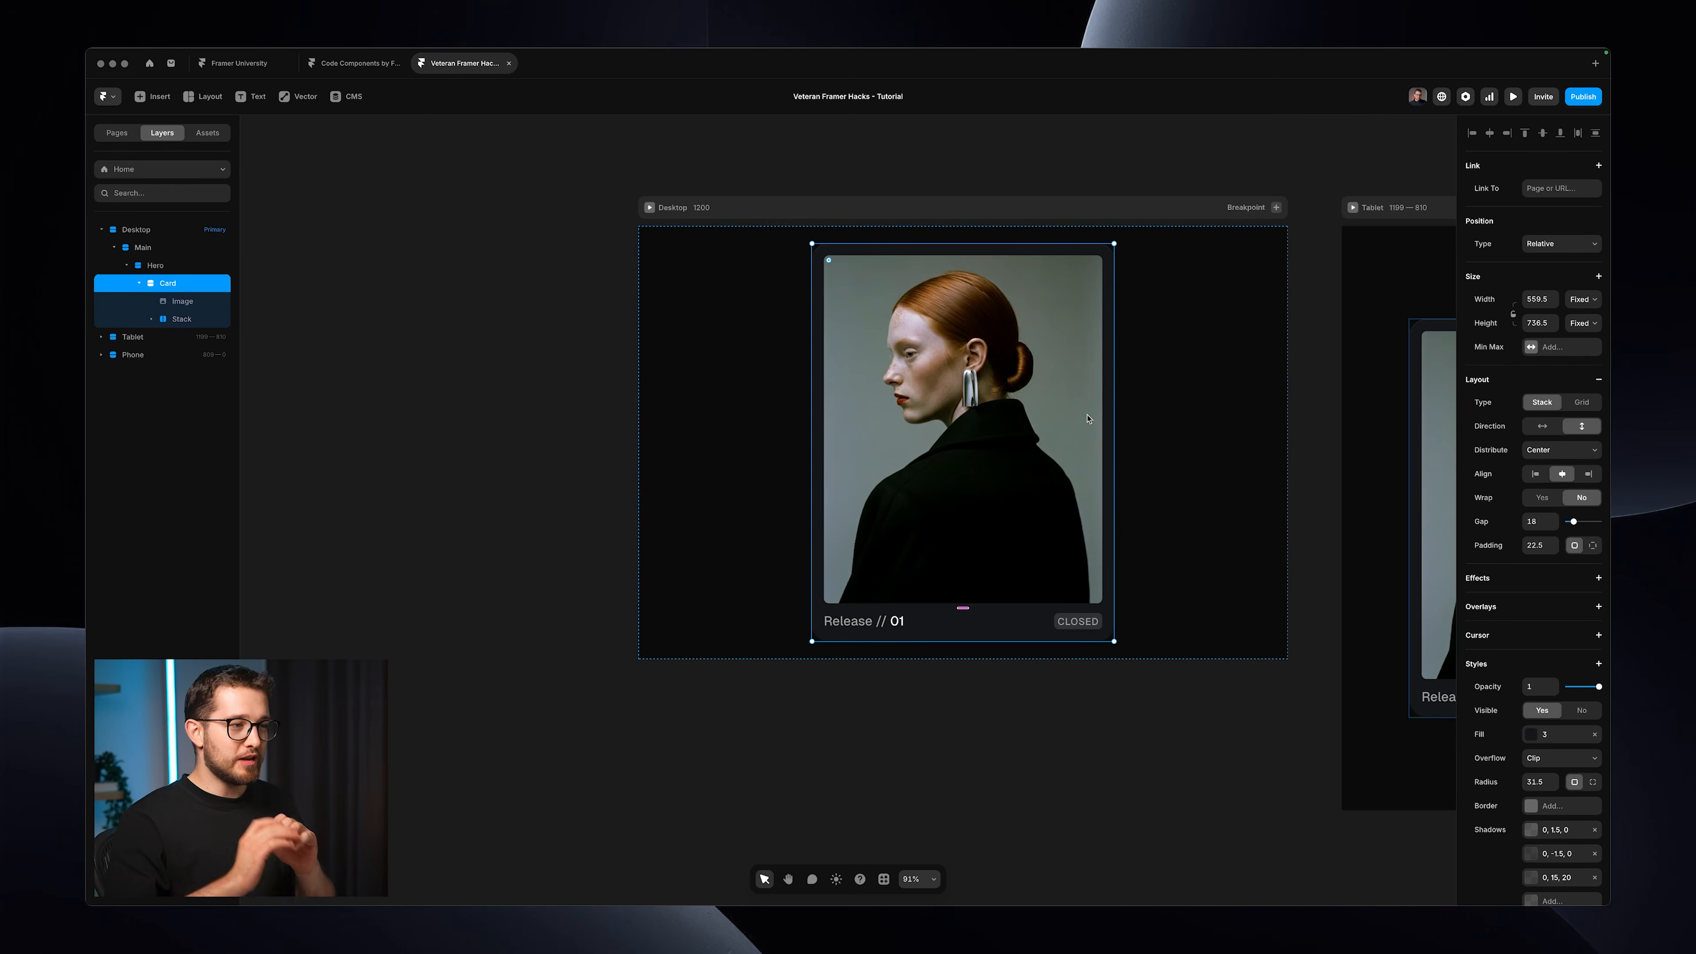
{"action": "scroll", "coordinate": [1086, 419], "scroll_direction": "right", "scroll_amount": 5}
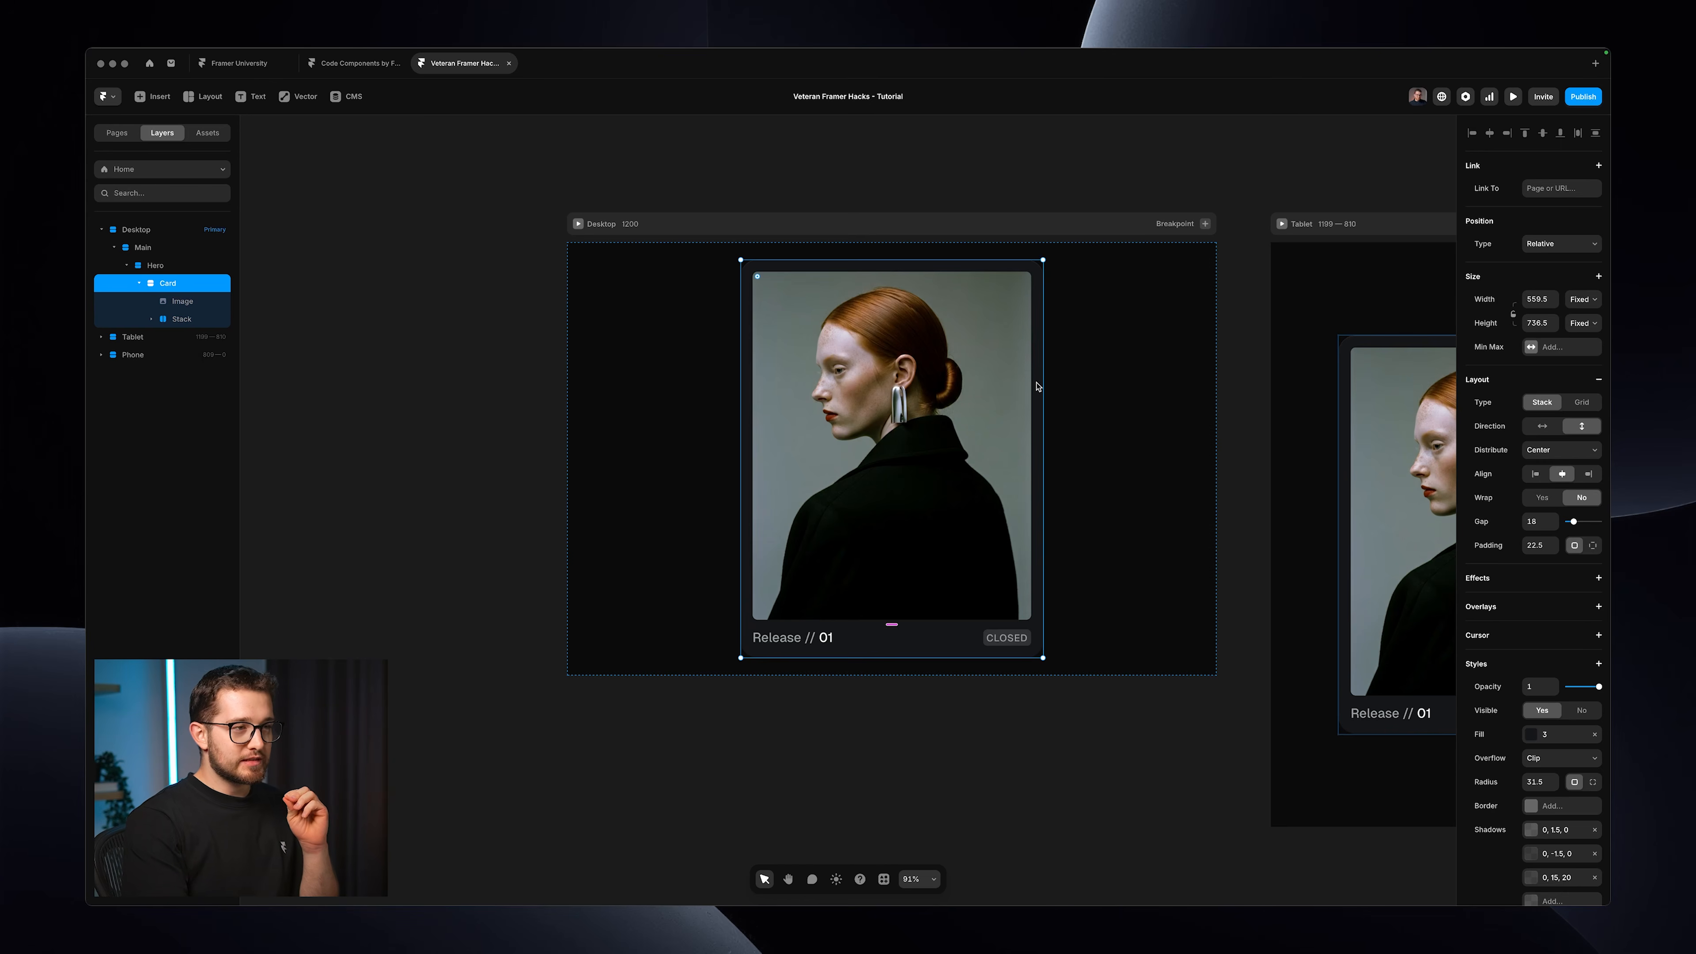
{"action": "key", "text": "k"}
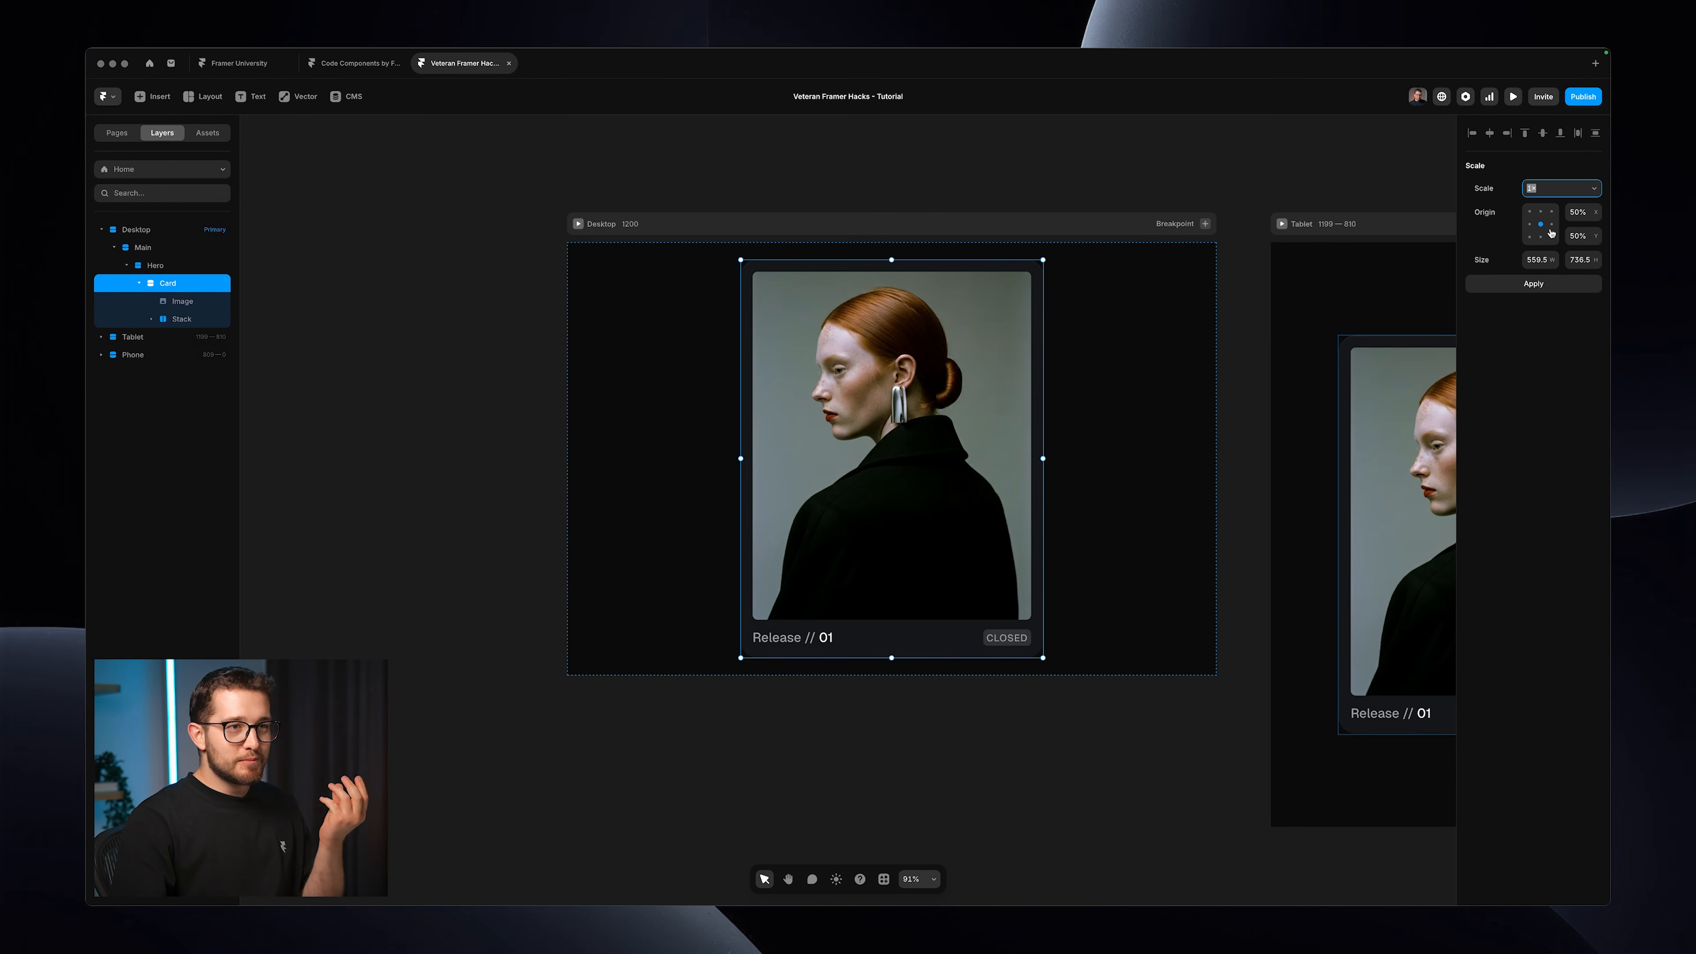
{"action": "left_click", "coordinate": [1536, 190]}
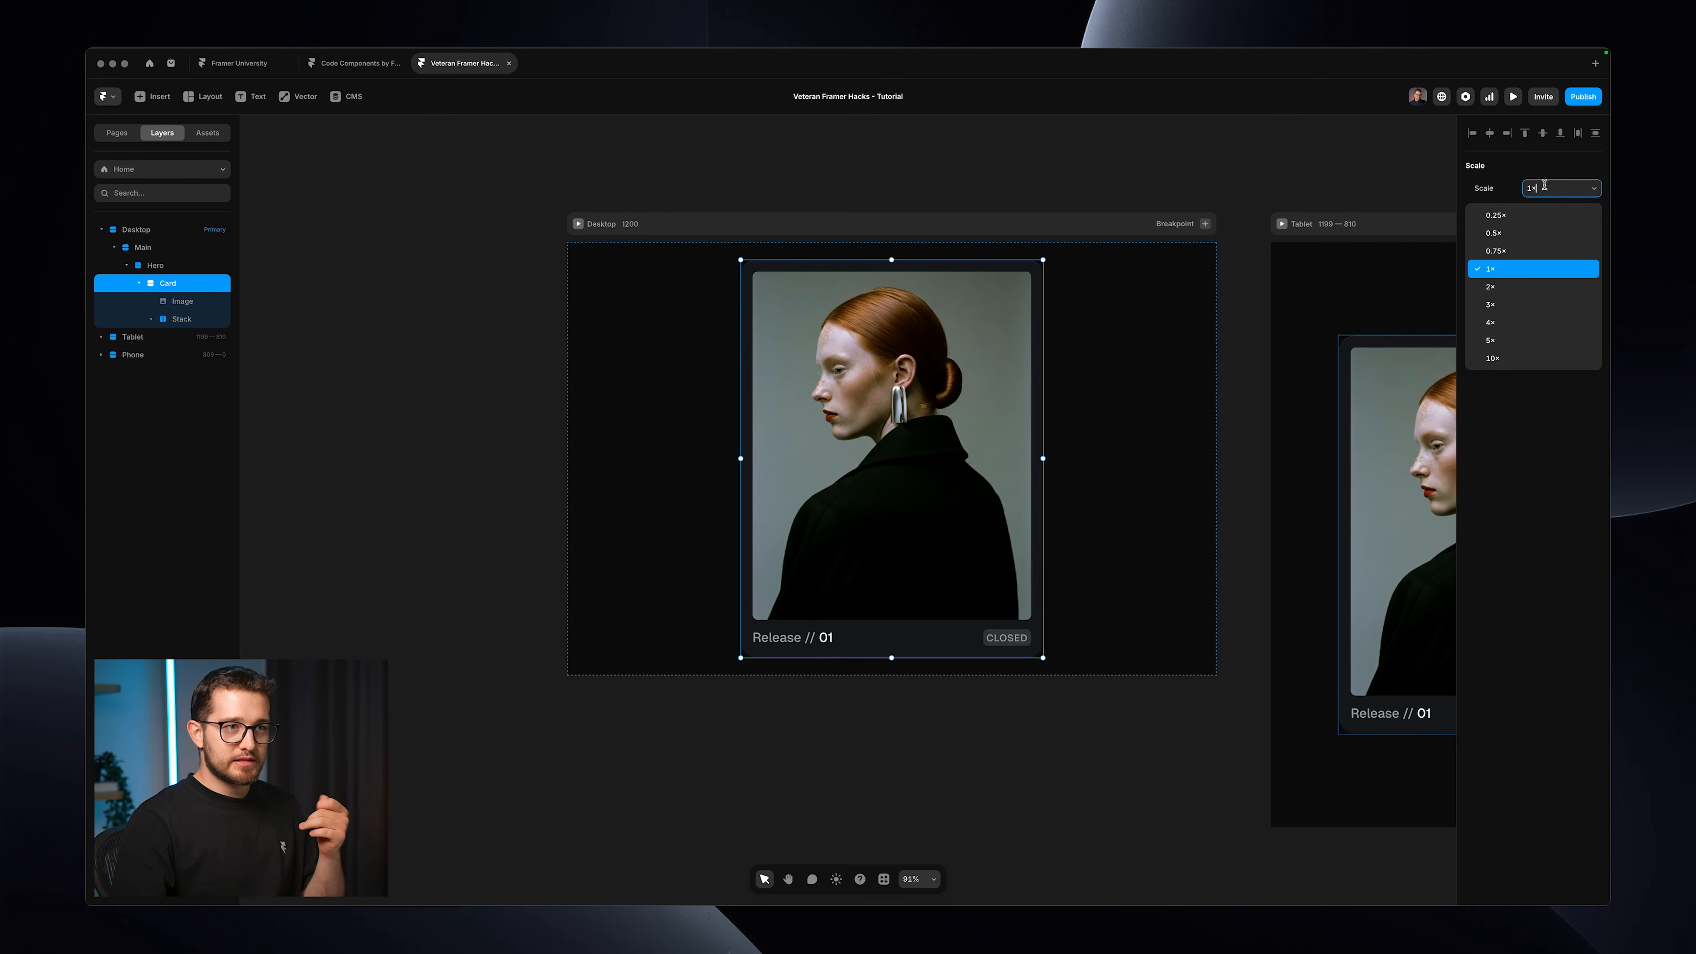
{"action": "left_click", "coordinate": [1522, 233]}
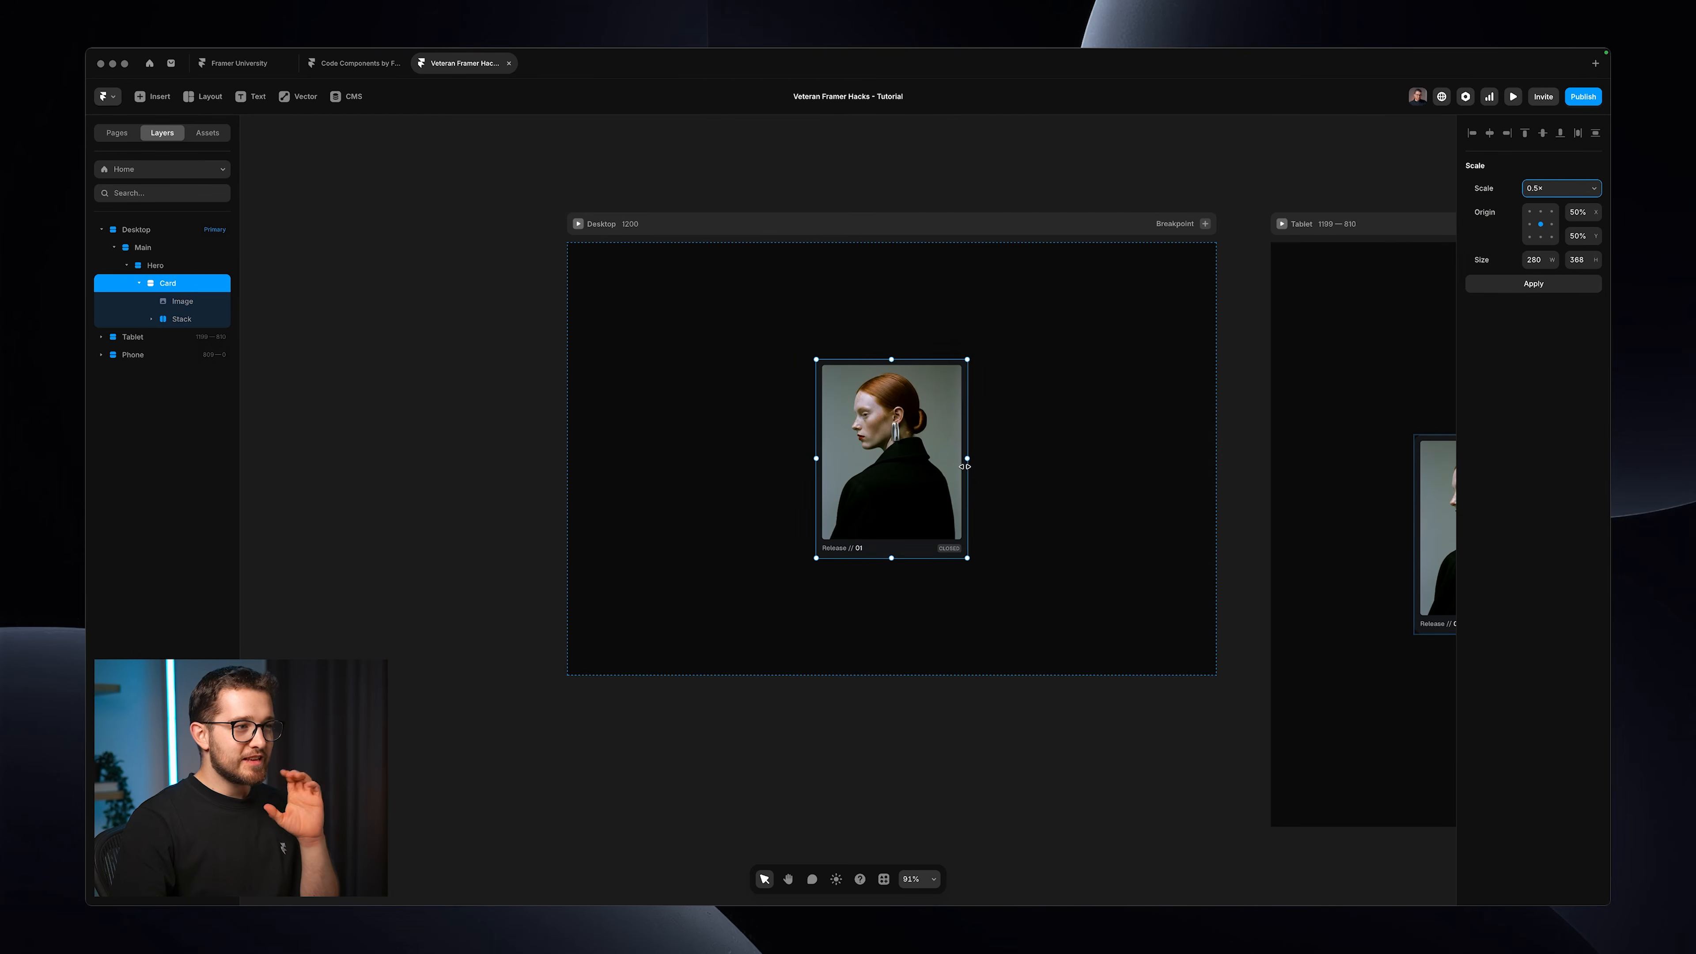
{"action": "scroll", "coordinate": [964, 466], "scroll_direction": "up", "scroll_amount": 5}
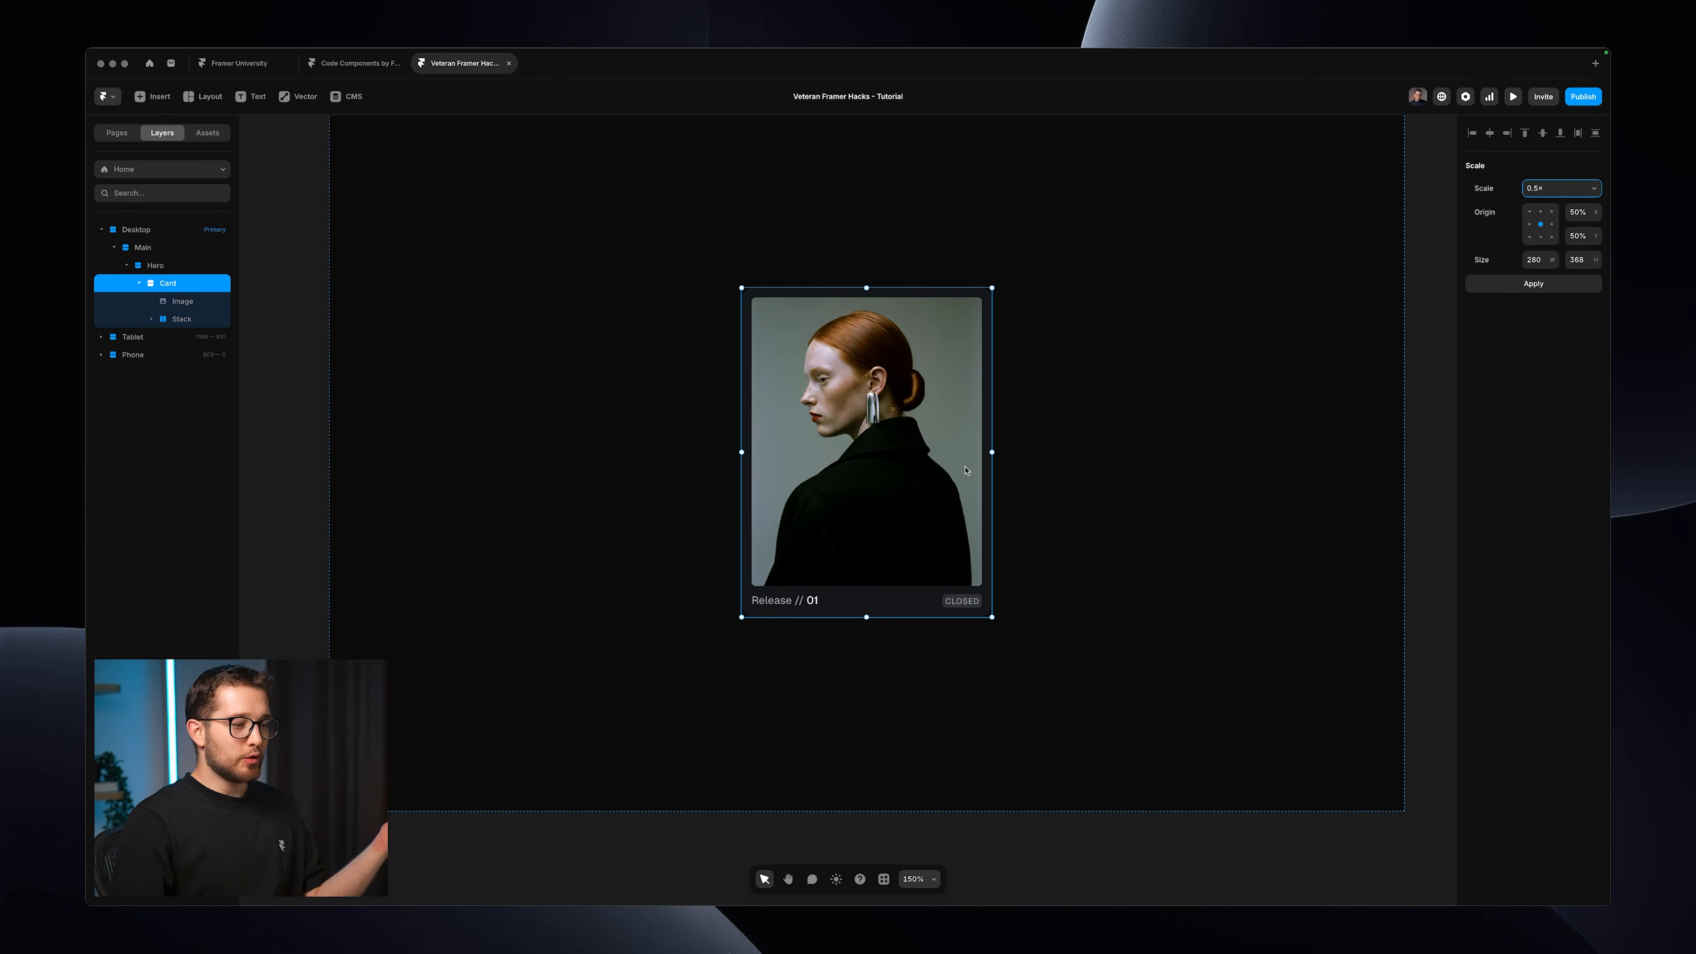
{"action": "left_click", "coordinate": [1540, 287]}
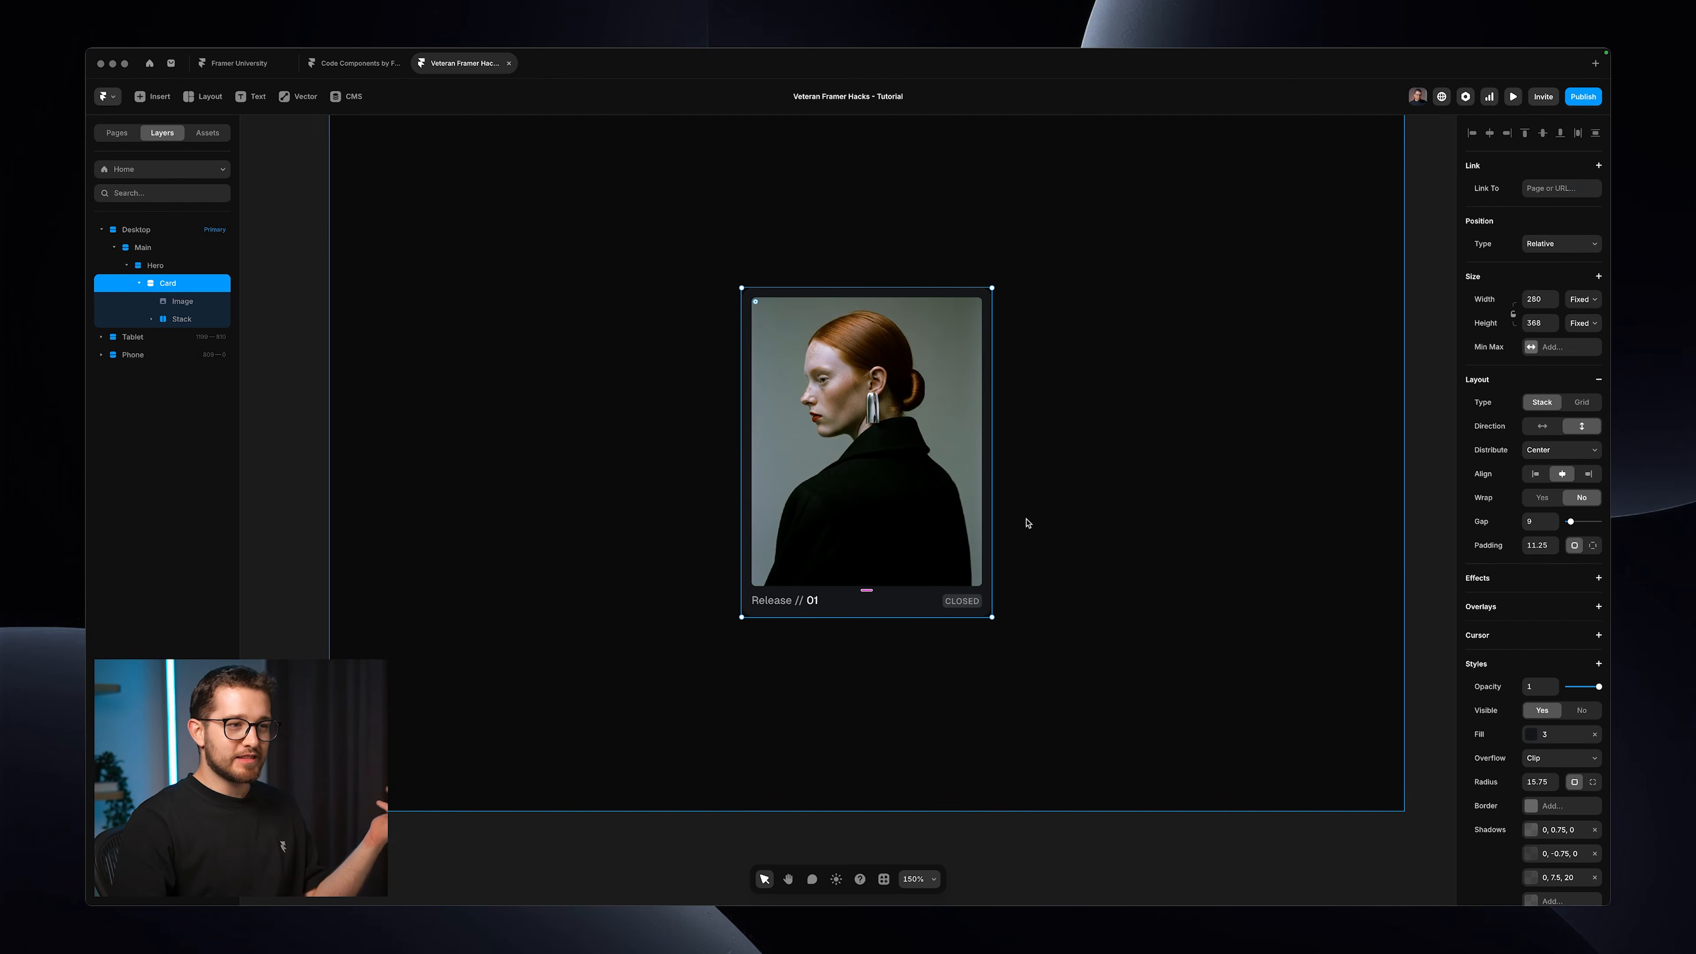
Inspect the text size, CLOSED badge, gap, padding, radius and shadows of the scaled card.
{"action": "left_click", "coordinate": [1026, 523]}
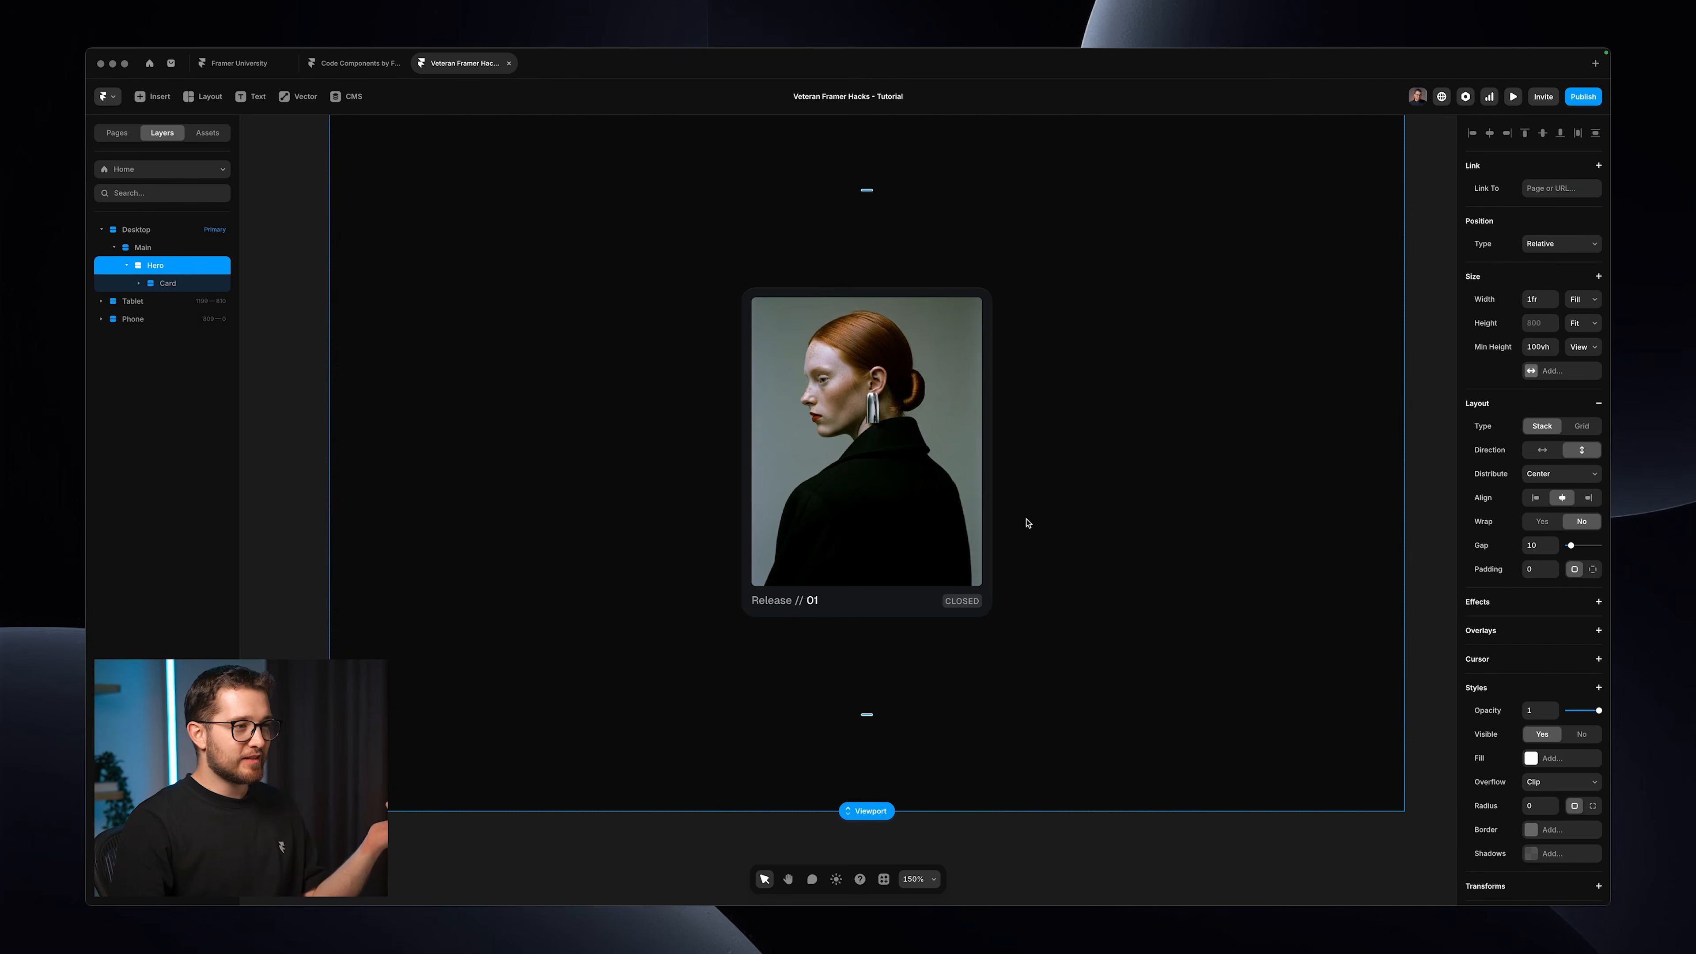
{"action": "left_click", "coordinate": [783, 601], "text": "super"}
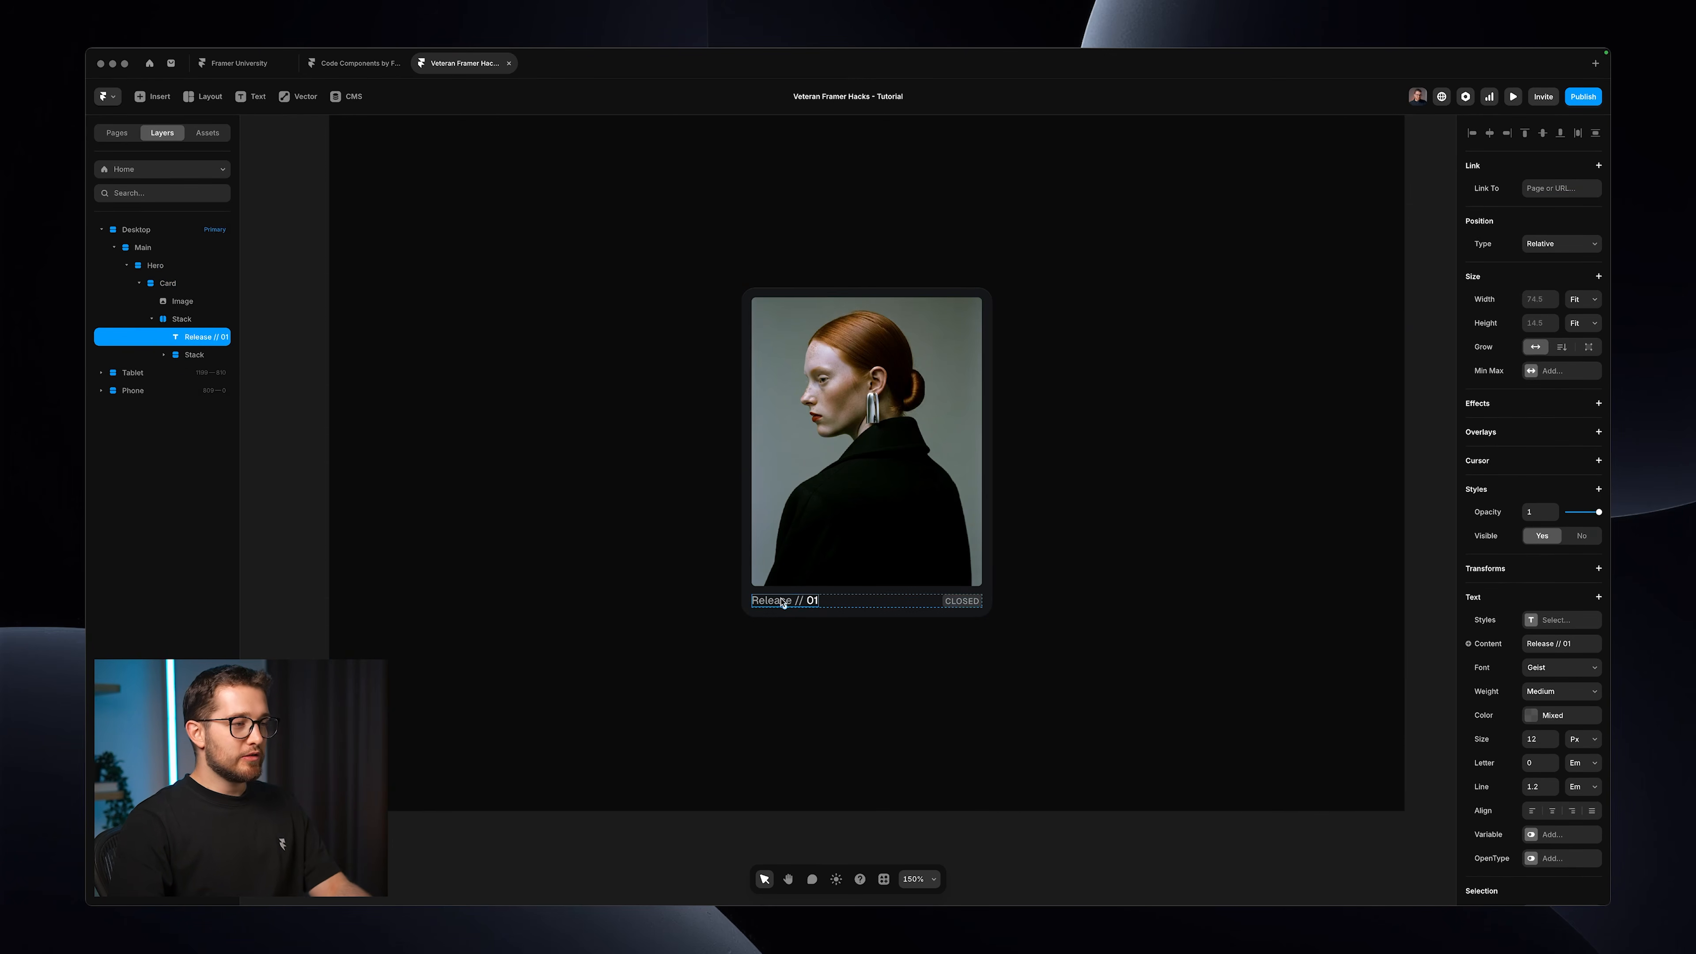
{"action": "left_click", "coordinate": [970, 605]}
{"action": "left_click", "coordinate": [984, 586]}
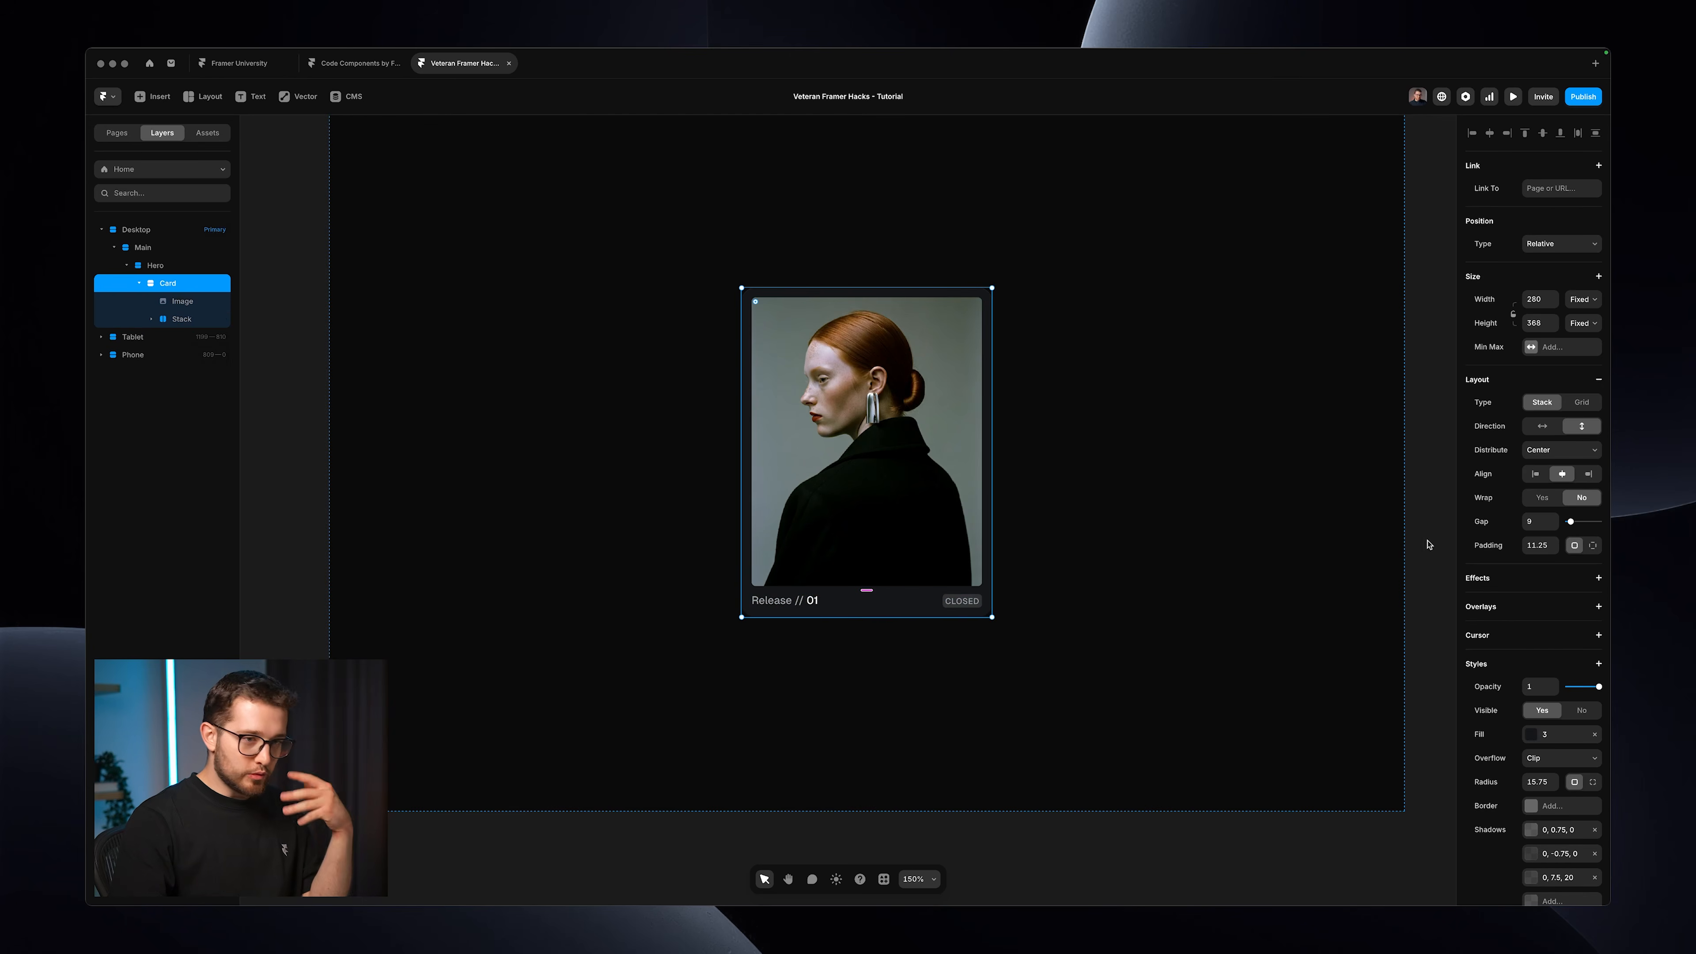
{"action": "scroll", "coordinate": [1494, 599], "scroll_direction": "down", "scroll_amount": 1}
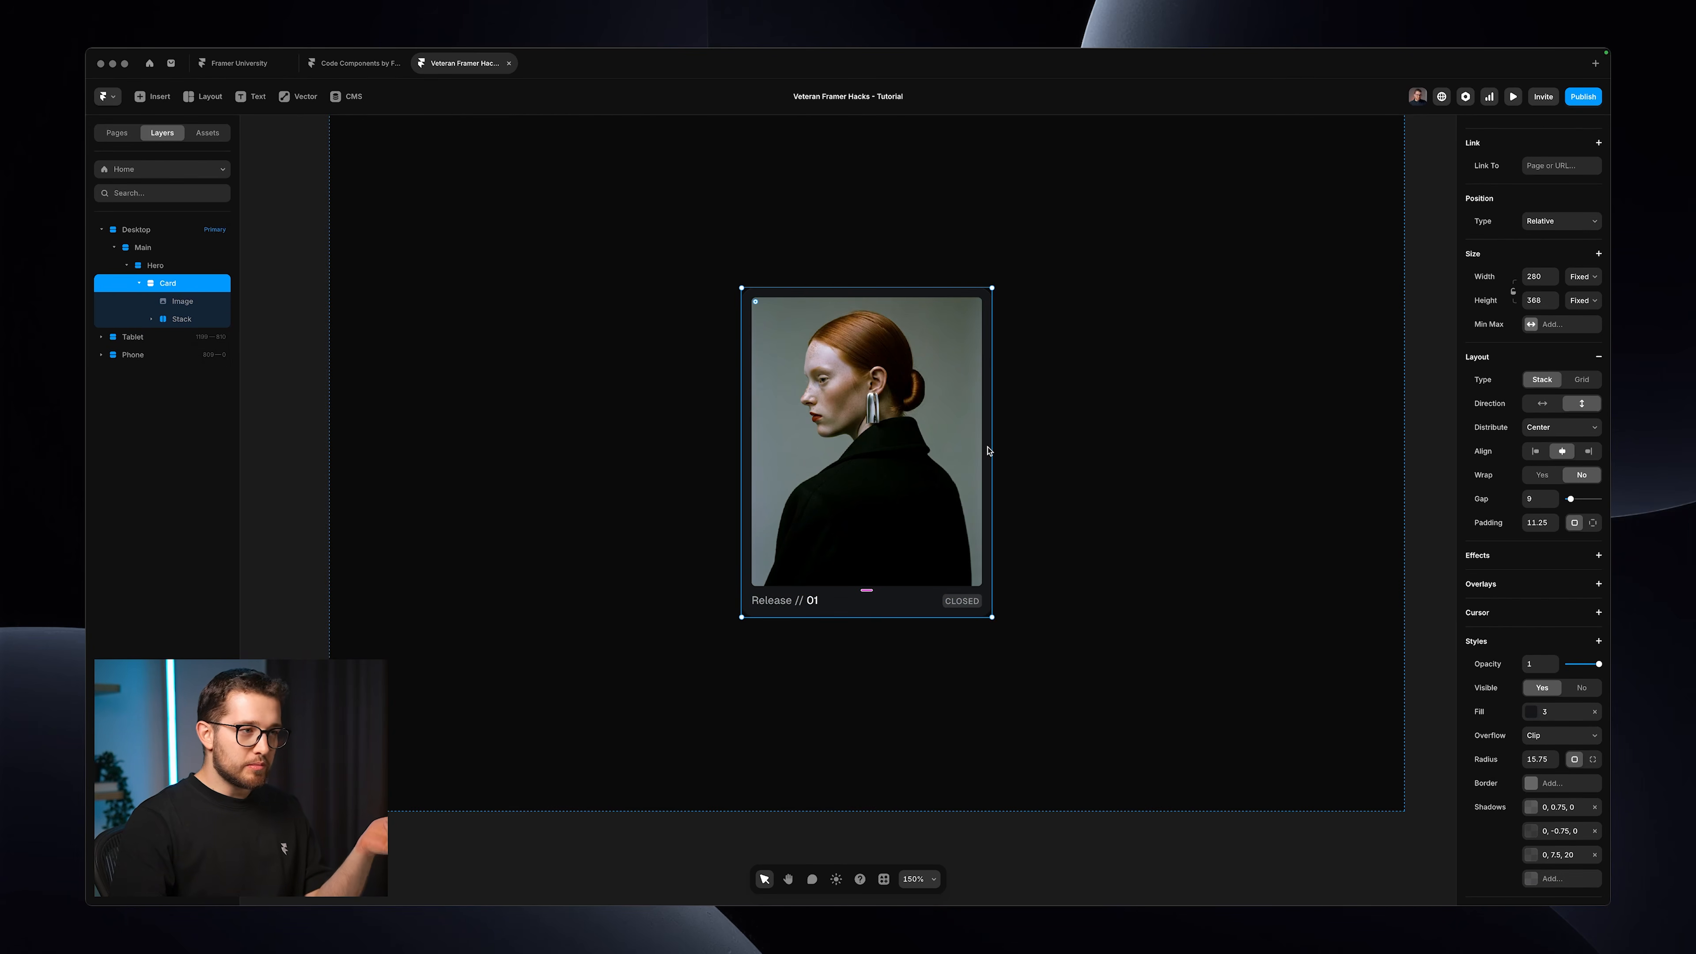
Preview the scaled card in fullscreen and return to the canvas.
{"action": "left_click", "coordinate": [1025, 451]}
{"action": "scroll", "coordinate": [1026, 451], "scroll_direction": "down", "scroll_amount": 5}
{"action": "scroll", "coordinate": [1025, 451], "scroll_direction": "right", "scroll_amount": 1}
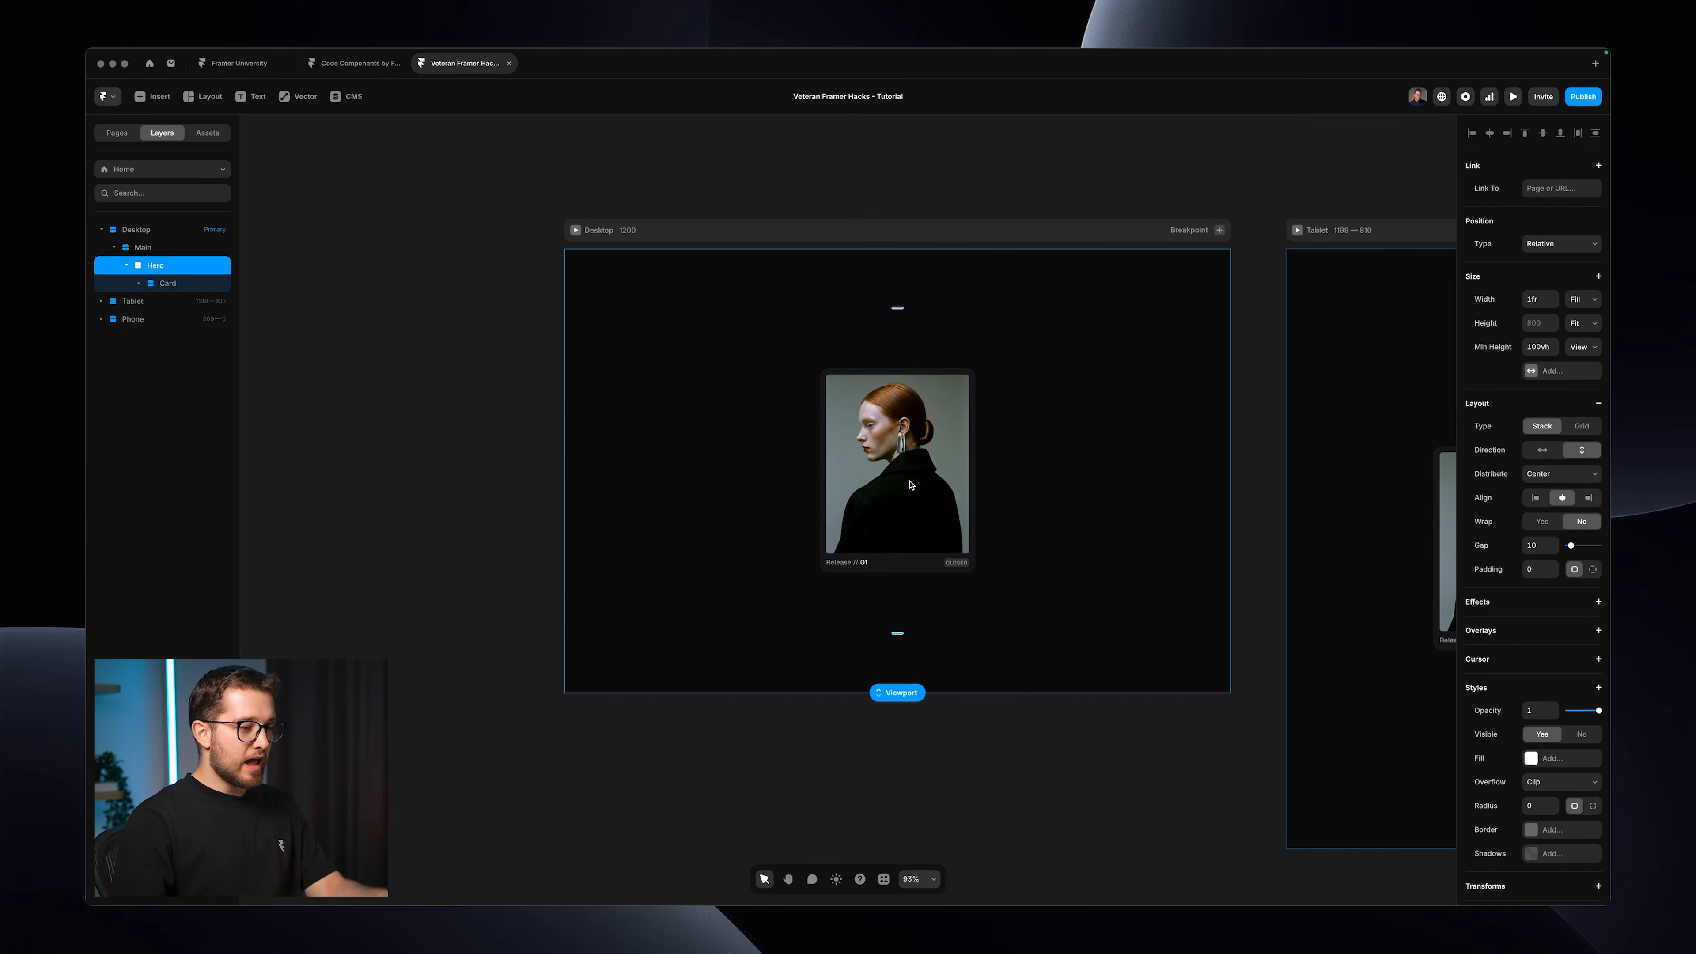
{"action": "key", "text": "super+backslash"}
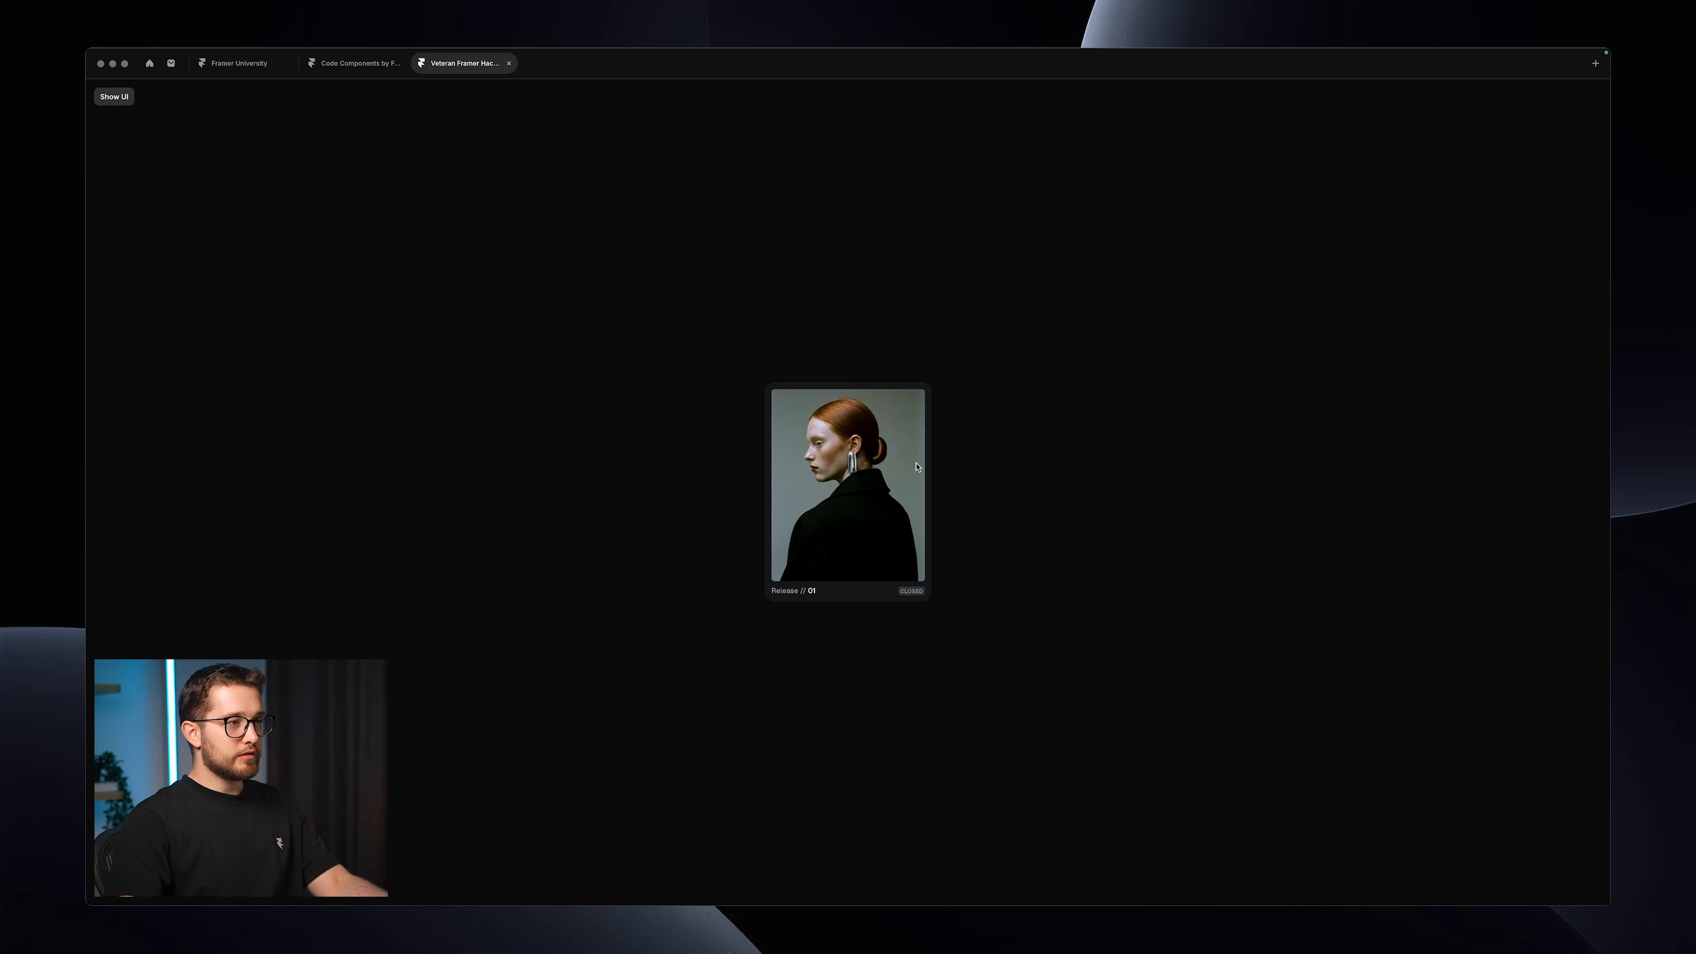
{"action": "key", "text": "super+backslash"}
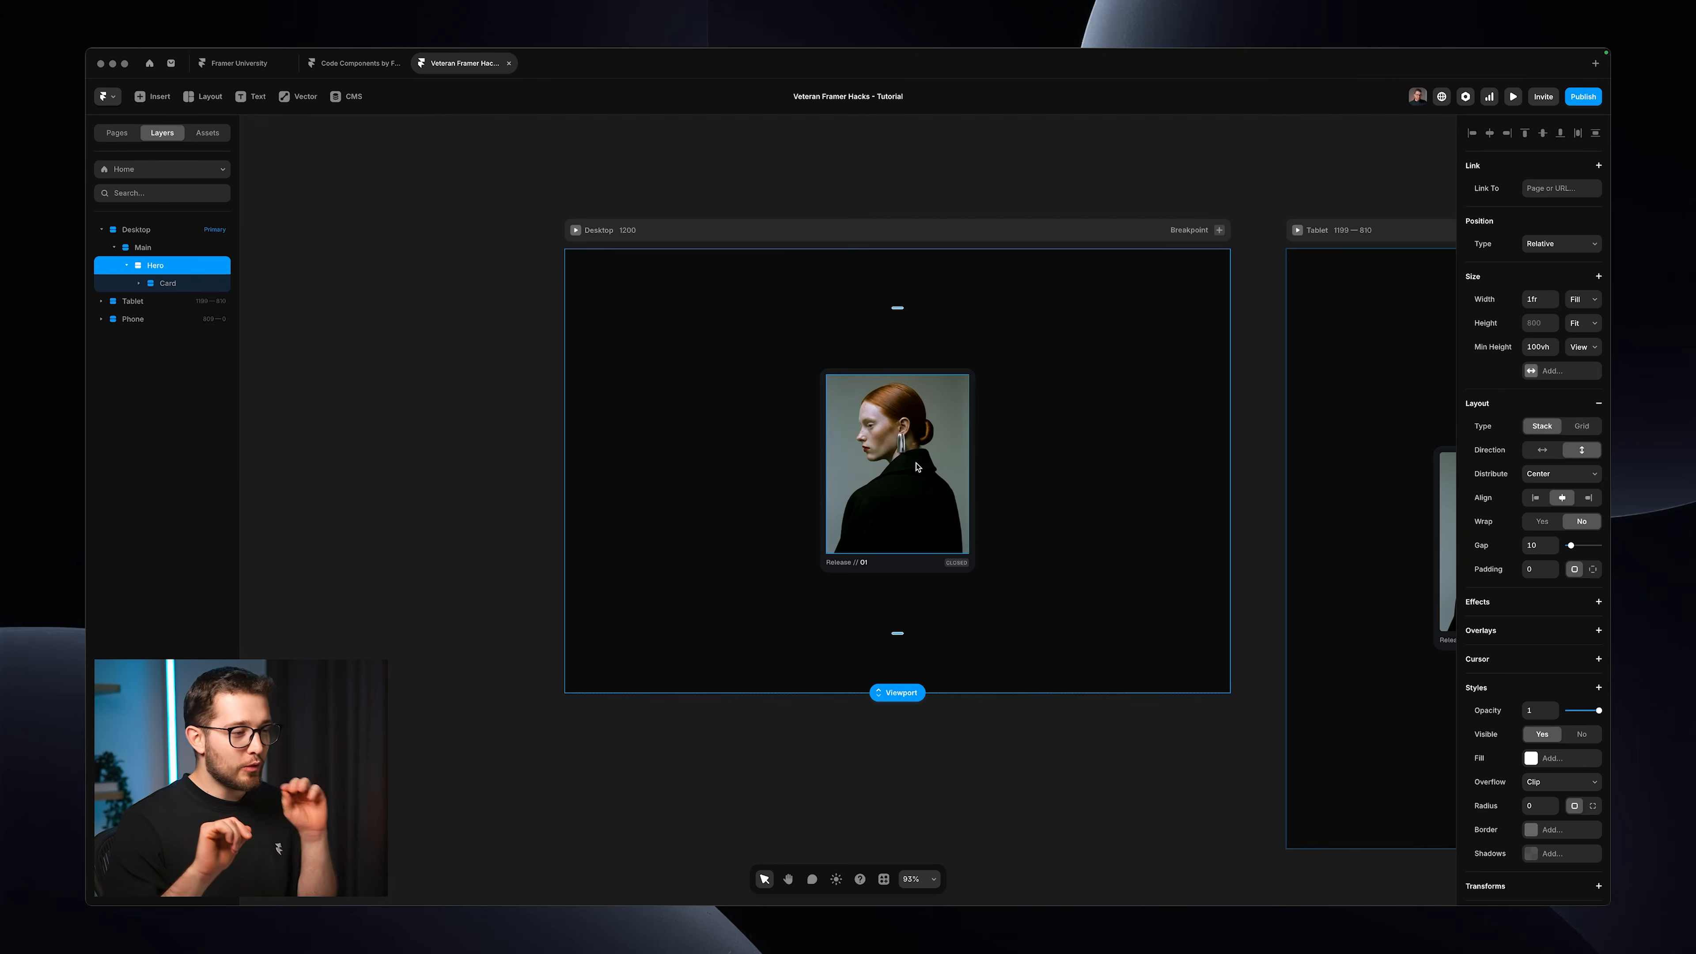
Open the /copy page with the dark and white cards.
{"action": "left_click", "coordinate": [252, 336]}
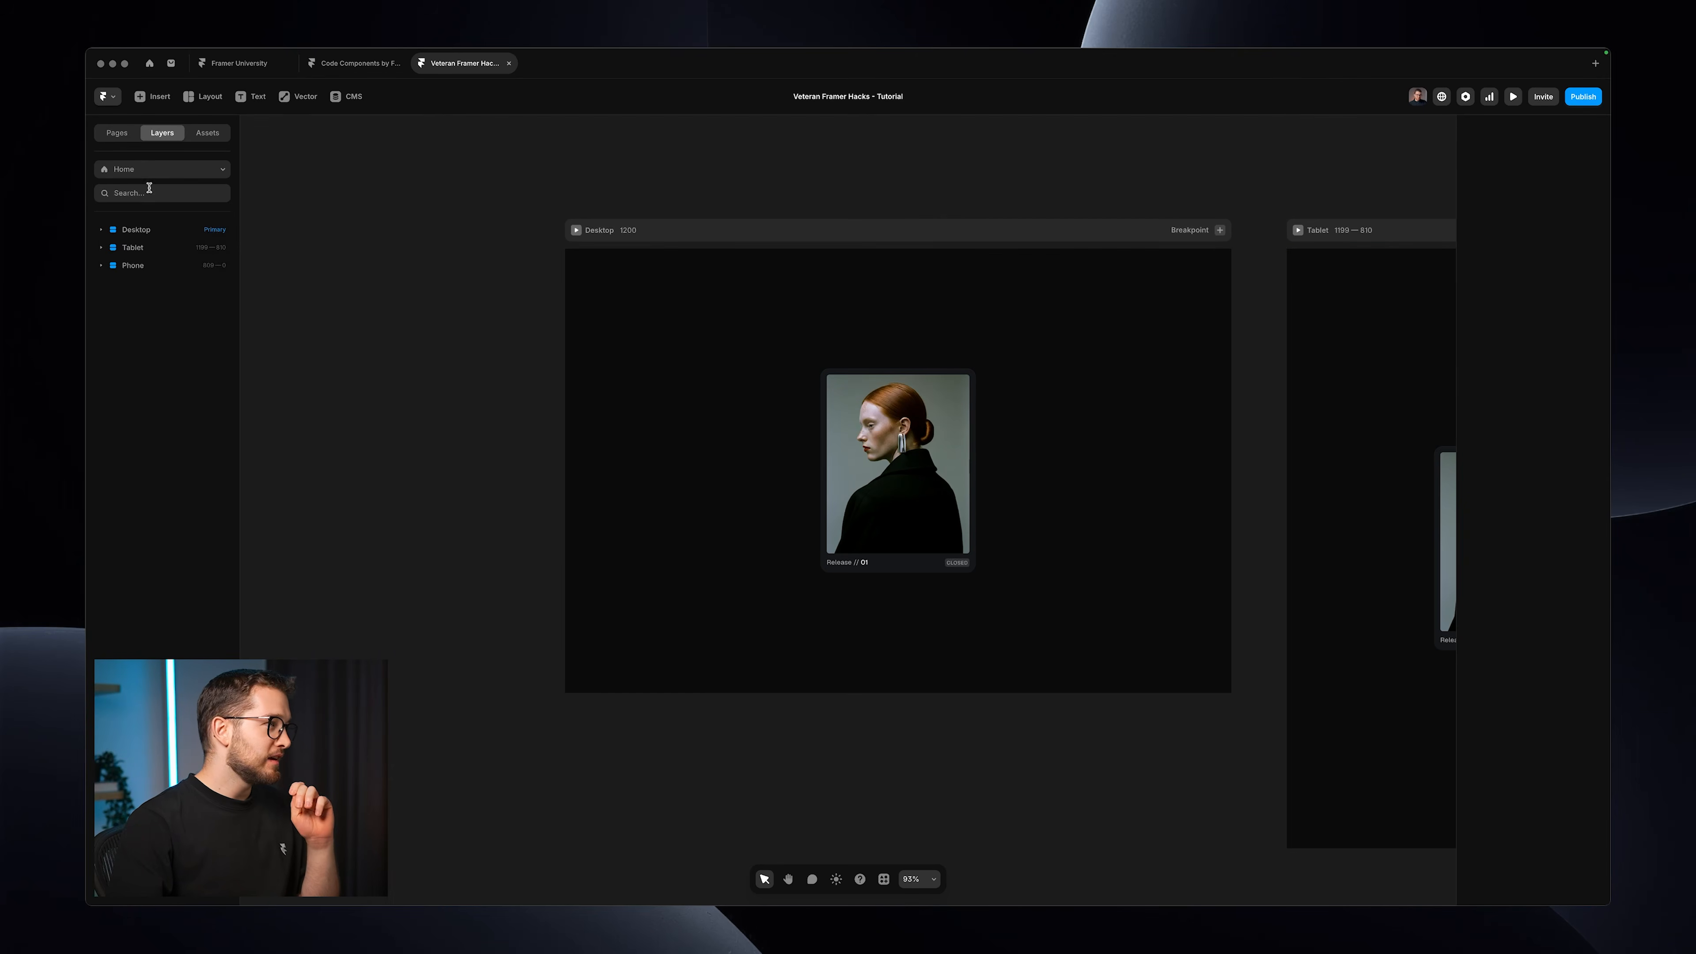
{"action": "left_click", "coordinate": [124, 136]}
{"action": "left_click", "coordinate": [137, 271]}
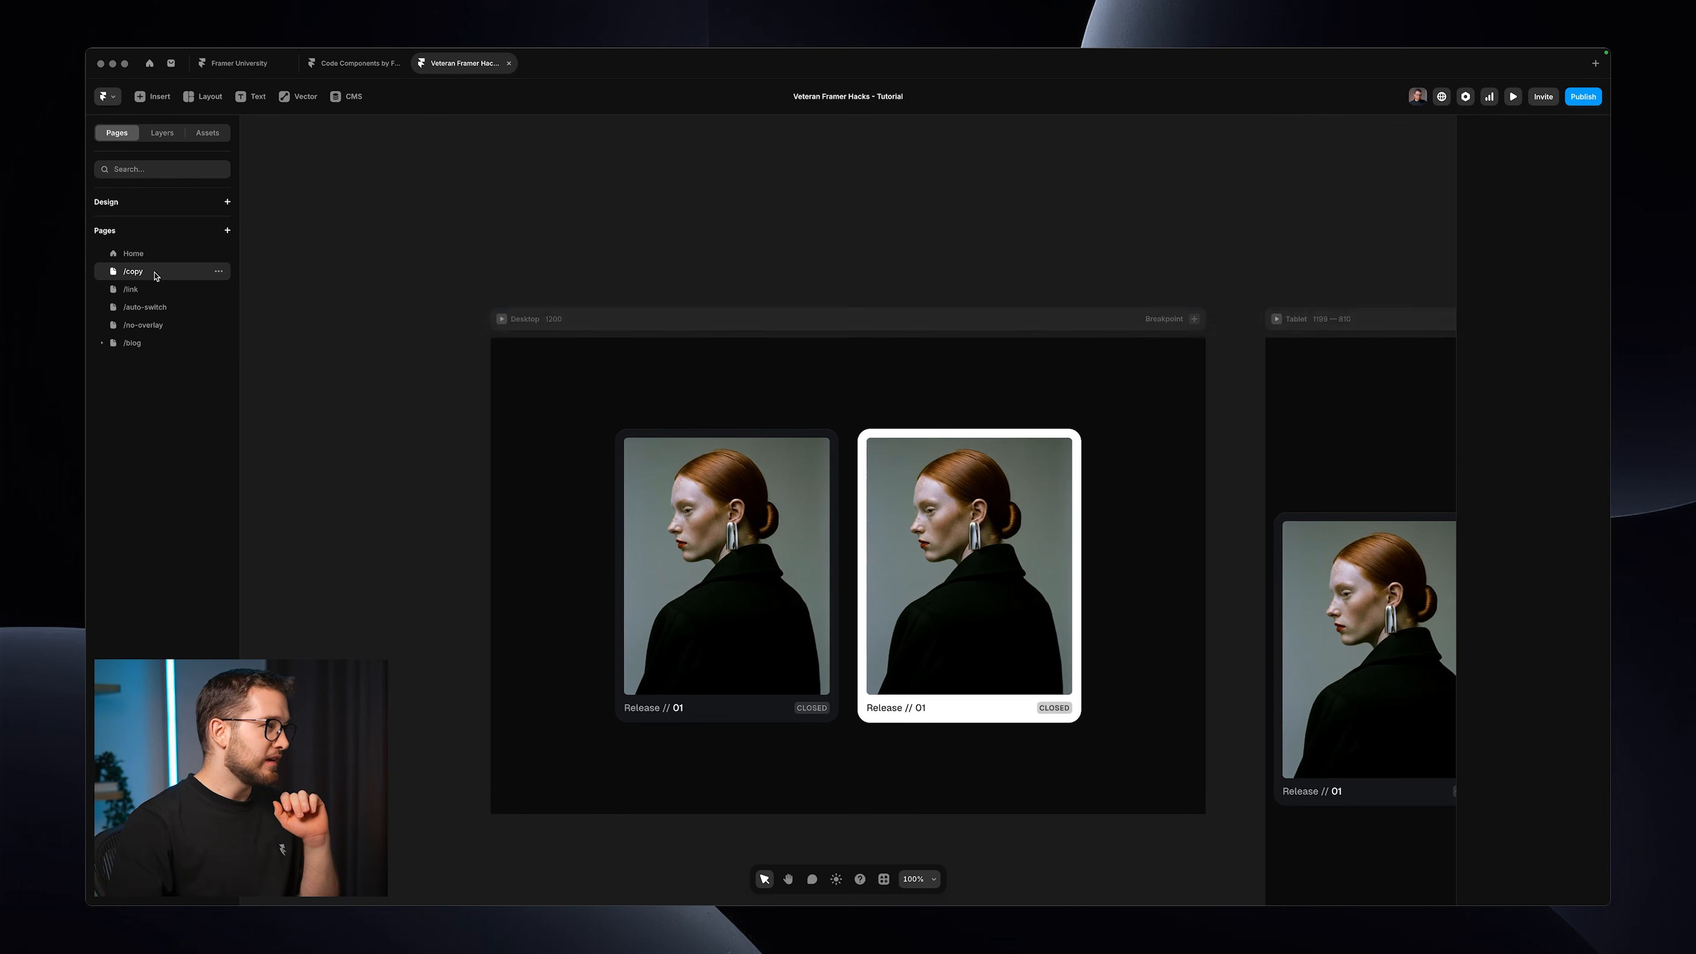
{"action": "scroll", "coordinate": [683, 441], "scroll_direction": "down", "scroll_amount": 1}
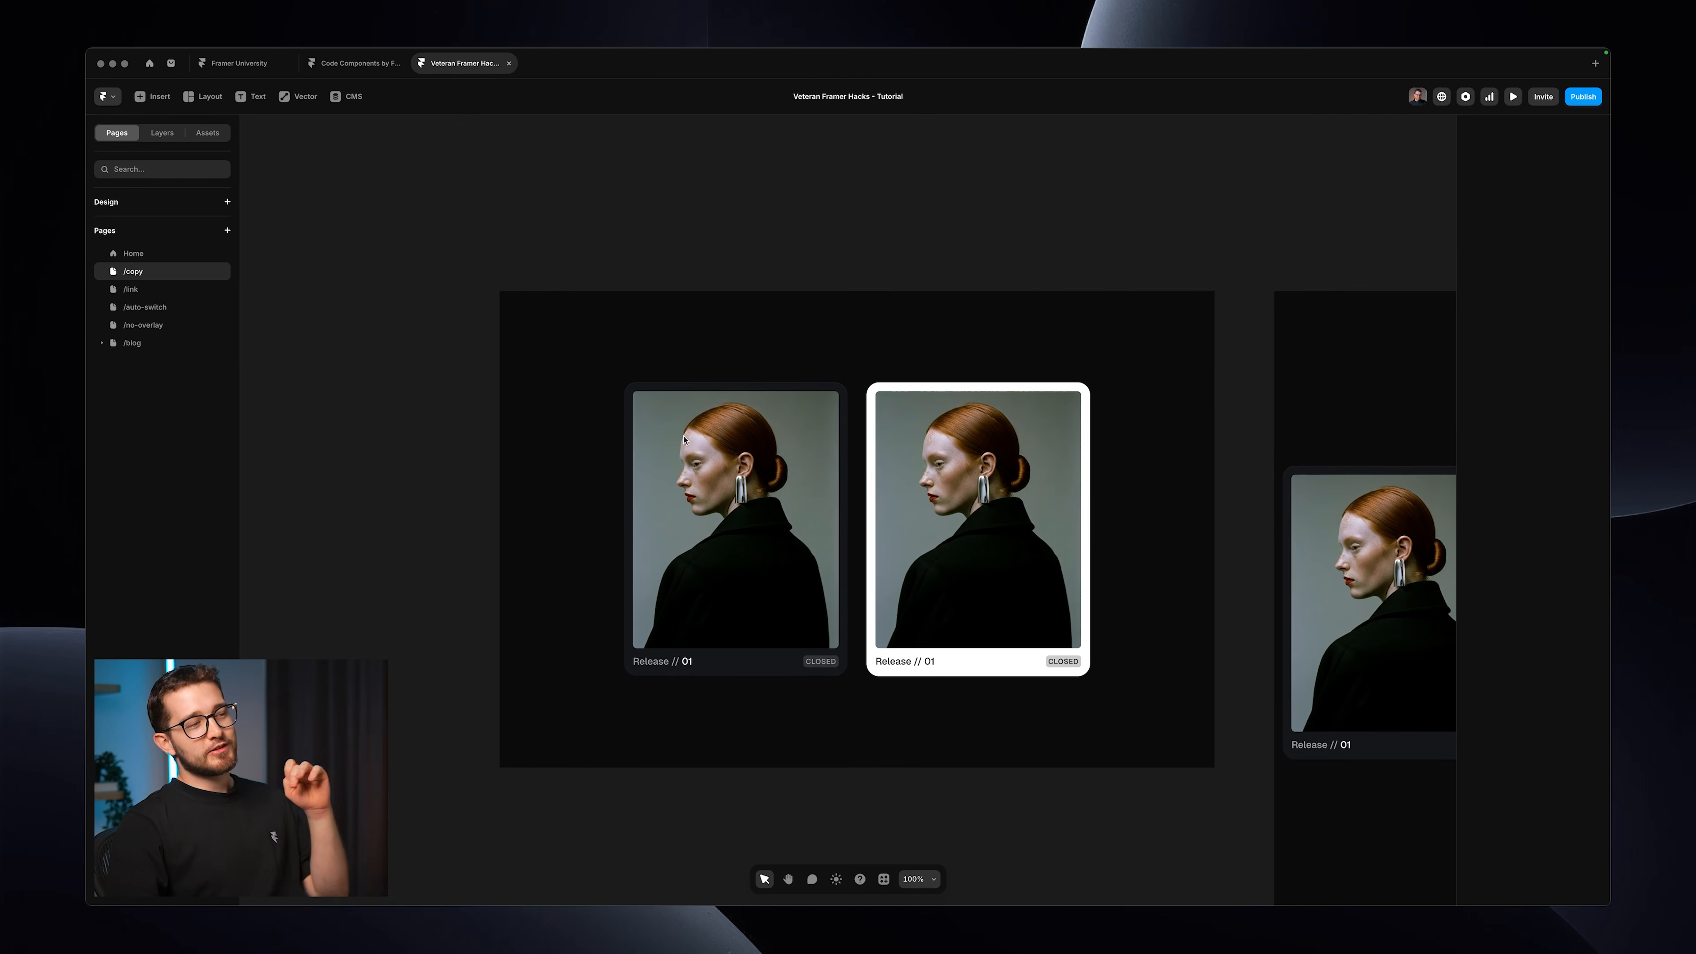
{"action": "scroll", "coordinate": [766, 466], "scroll_direction": "up", "scroll_amount": 5}
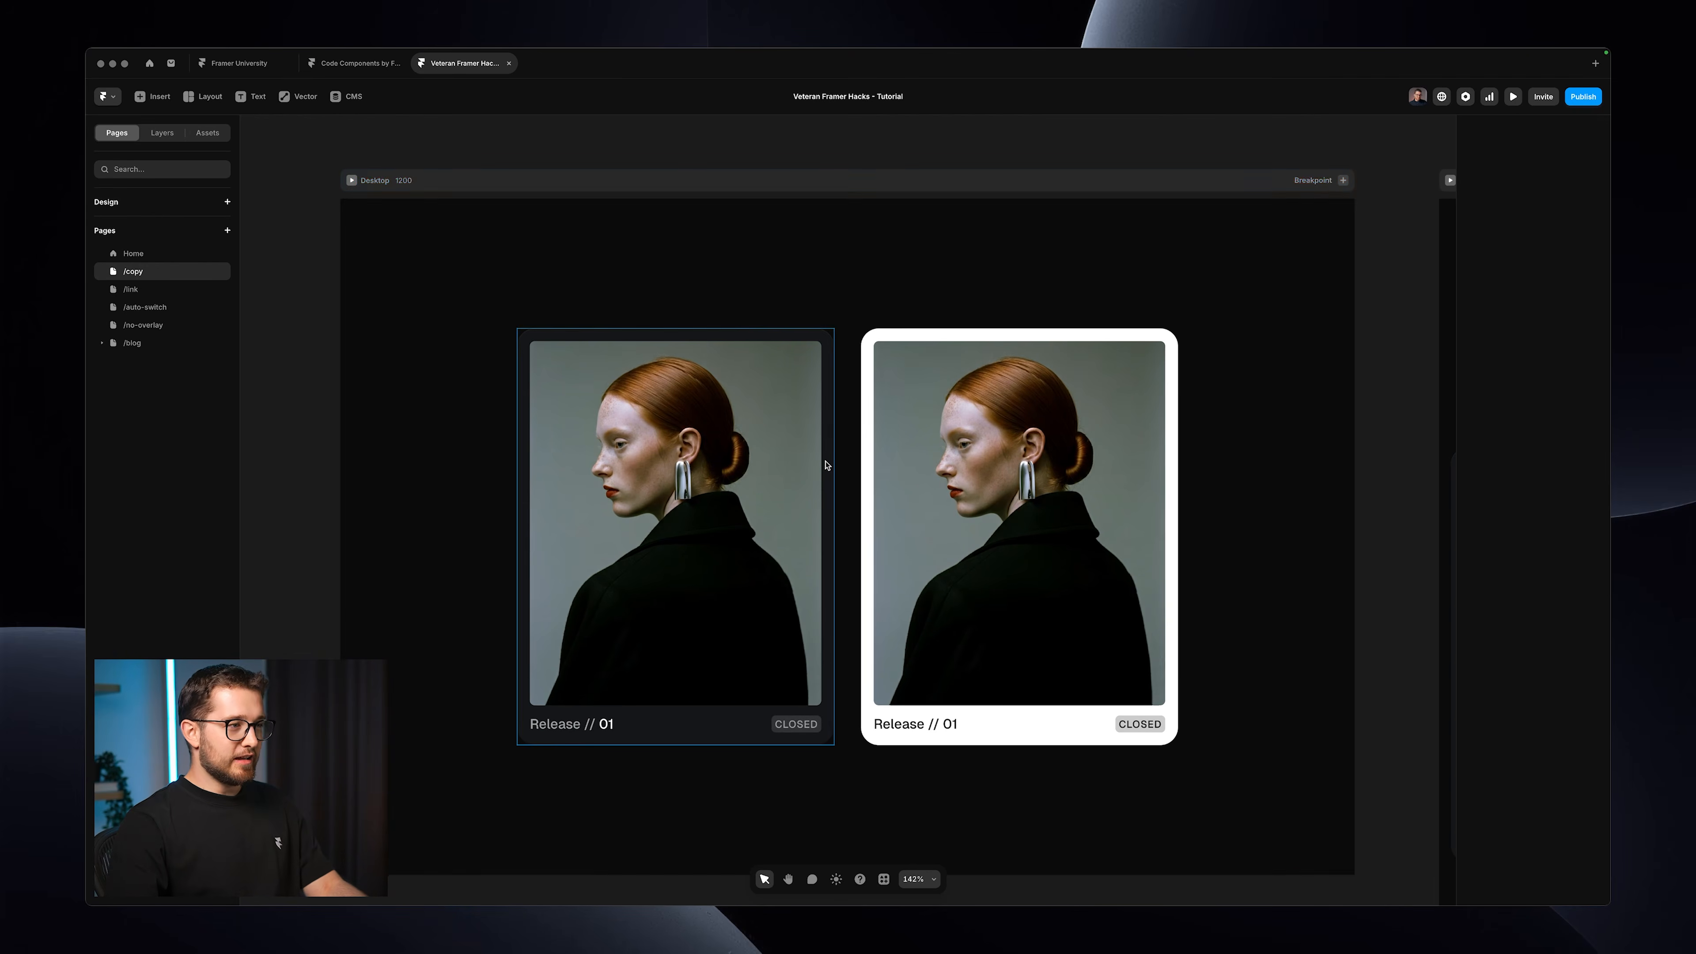
Fill the white card with the dark card's background colour using the eyedropper.
{"action": "left_click", "coordinate": [827, 468]}
{"action": "left_click", "coordinate": [869, 449]}
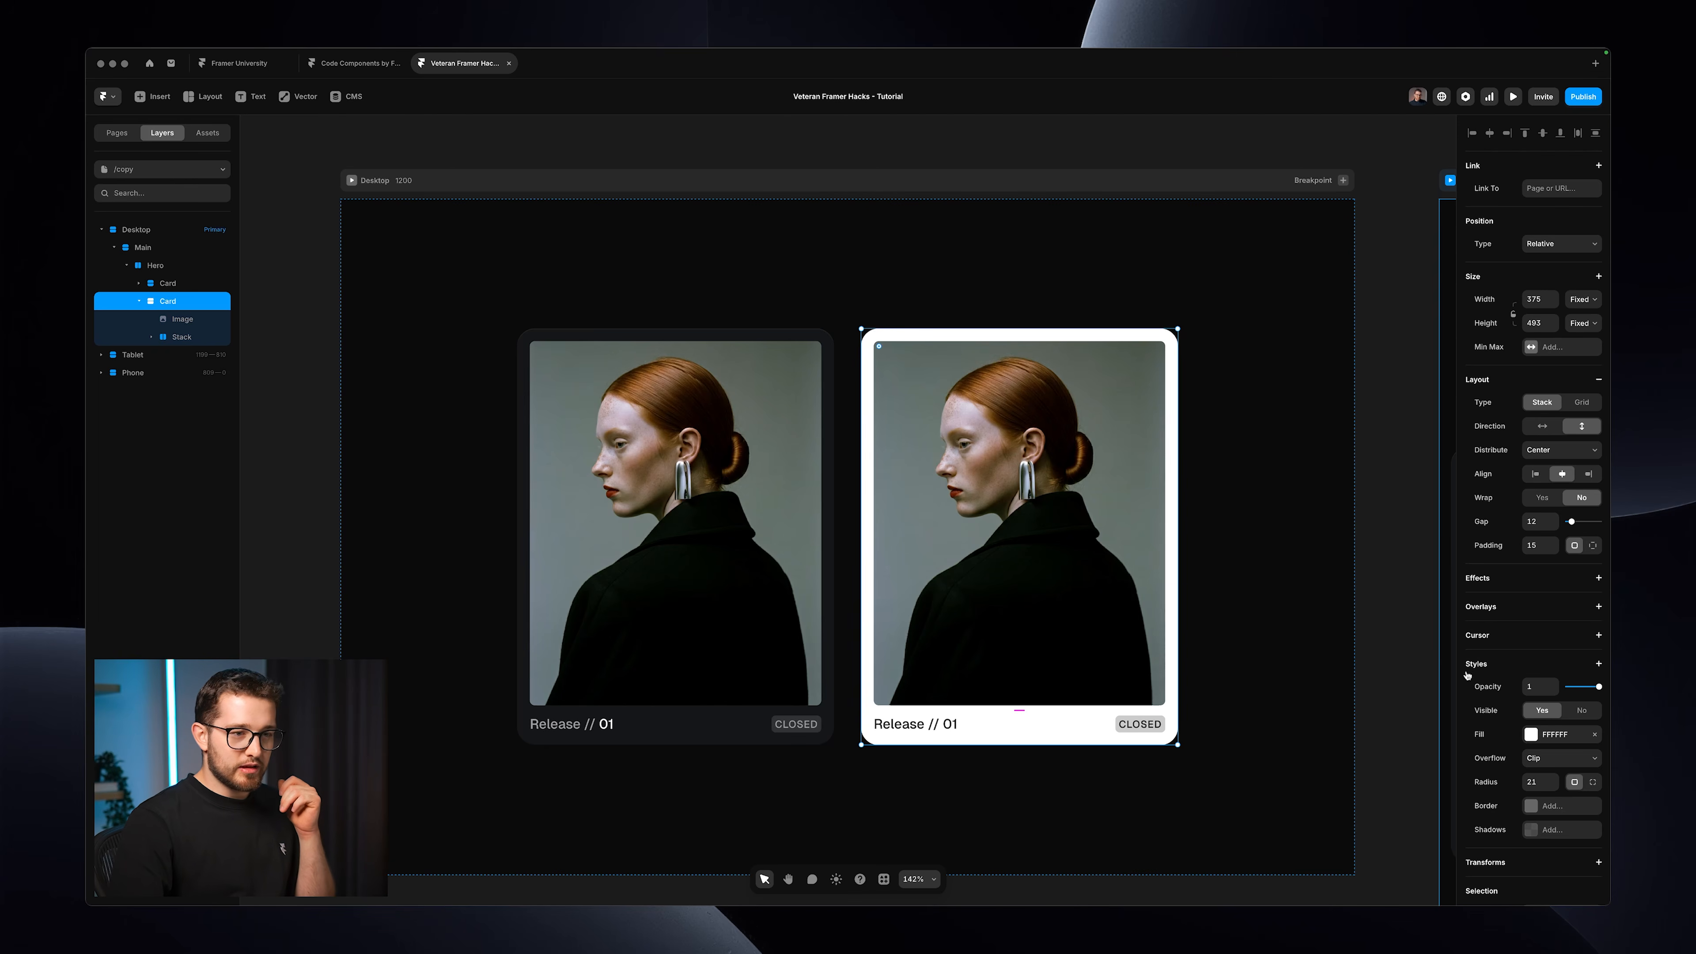
{"action": "scroll", "coordinate": [1530, 735], "scroll_direction": "down", "scroll_amount": 3}
{"action": "left_click", "coordinate": [1530, 582]}
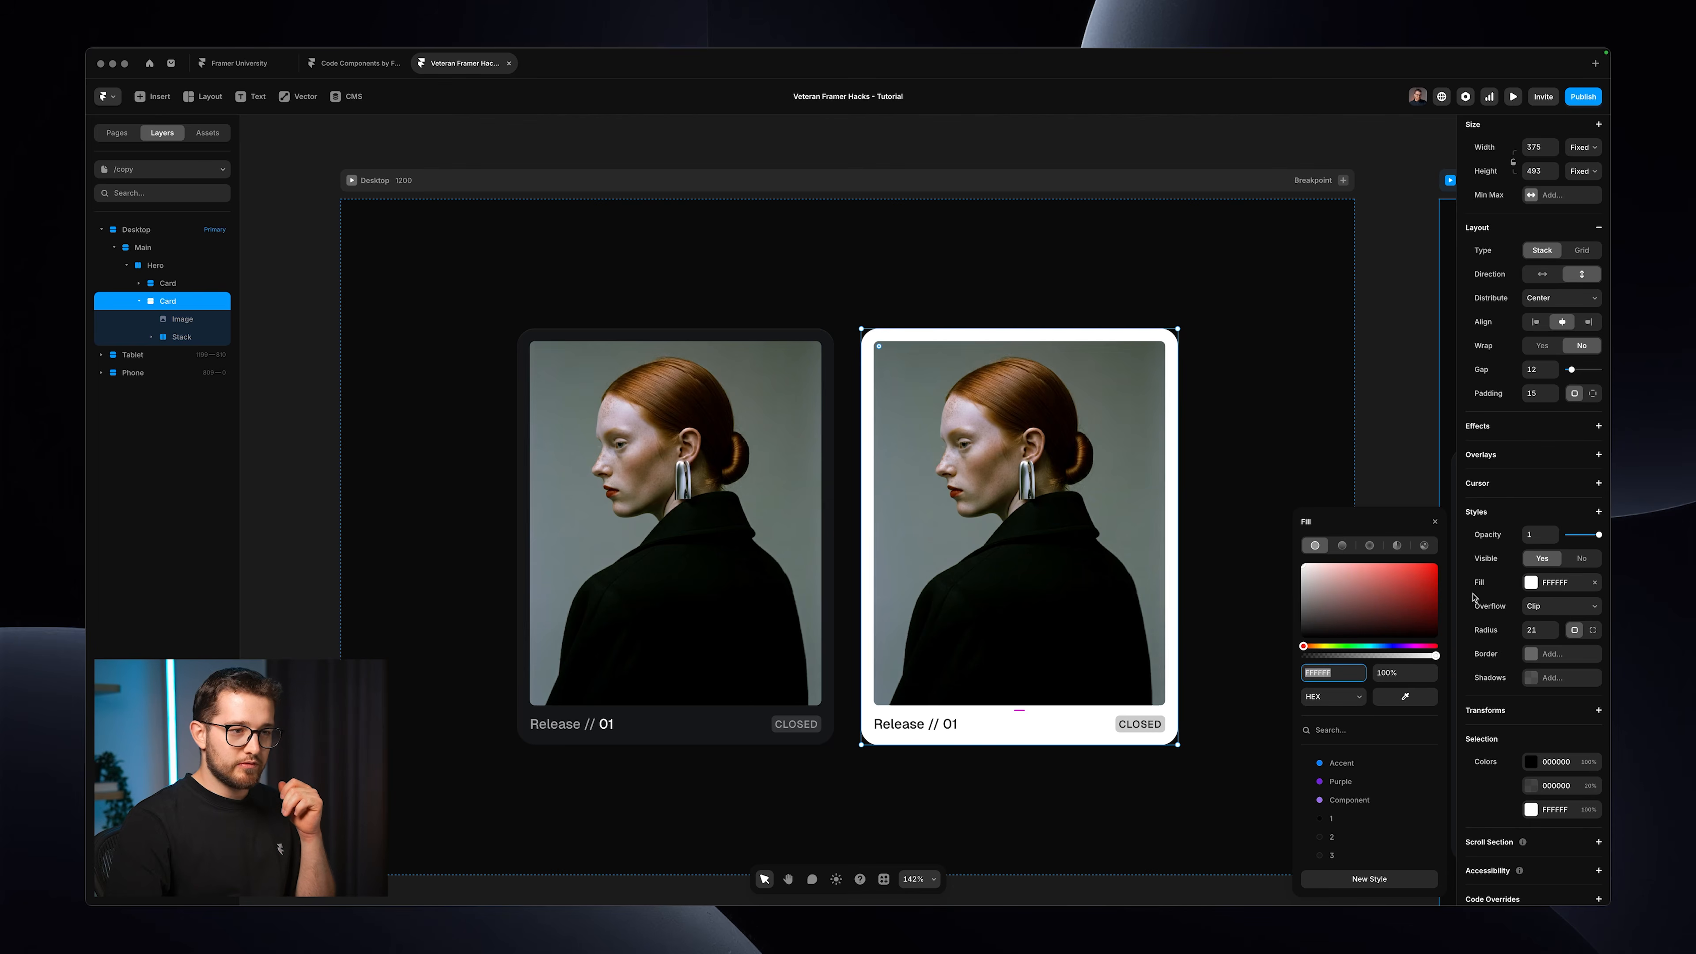
{"action": "left_click", "coordinate": [1405, 696]}
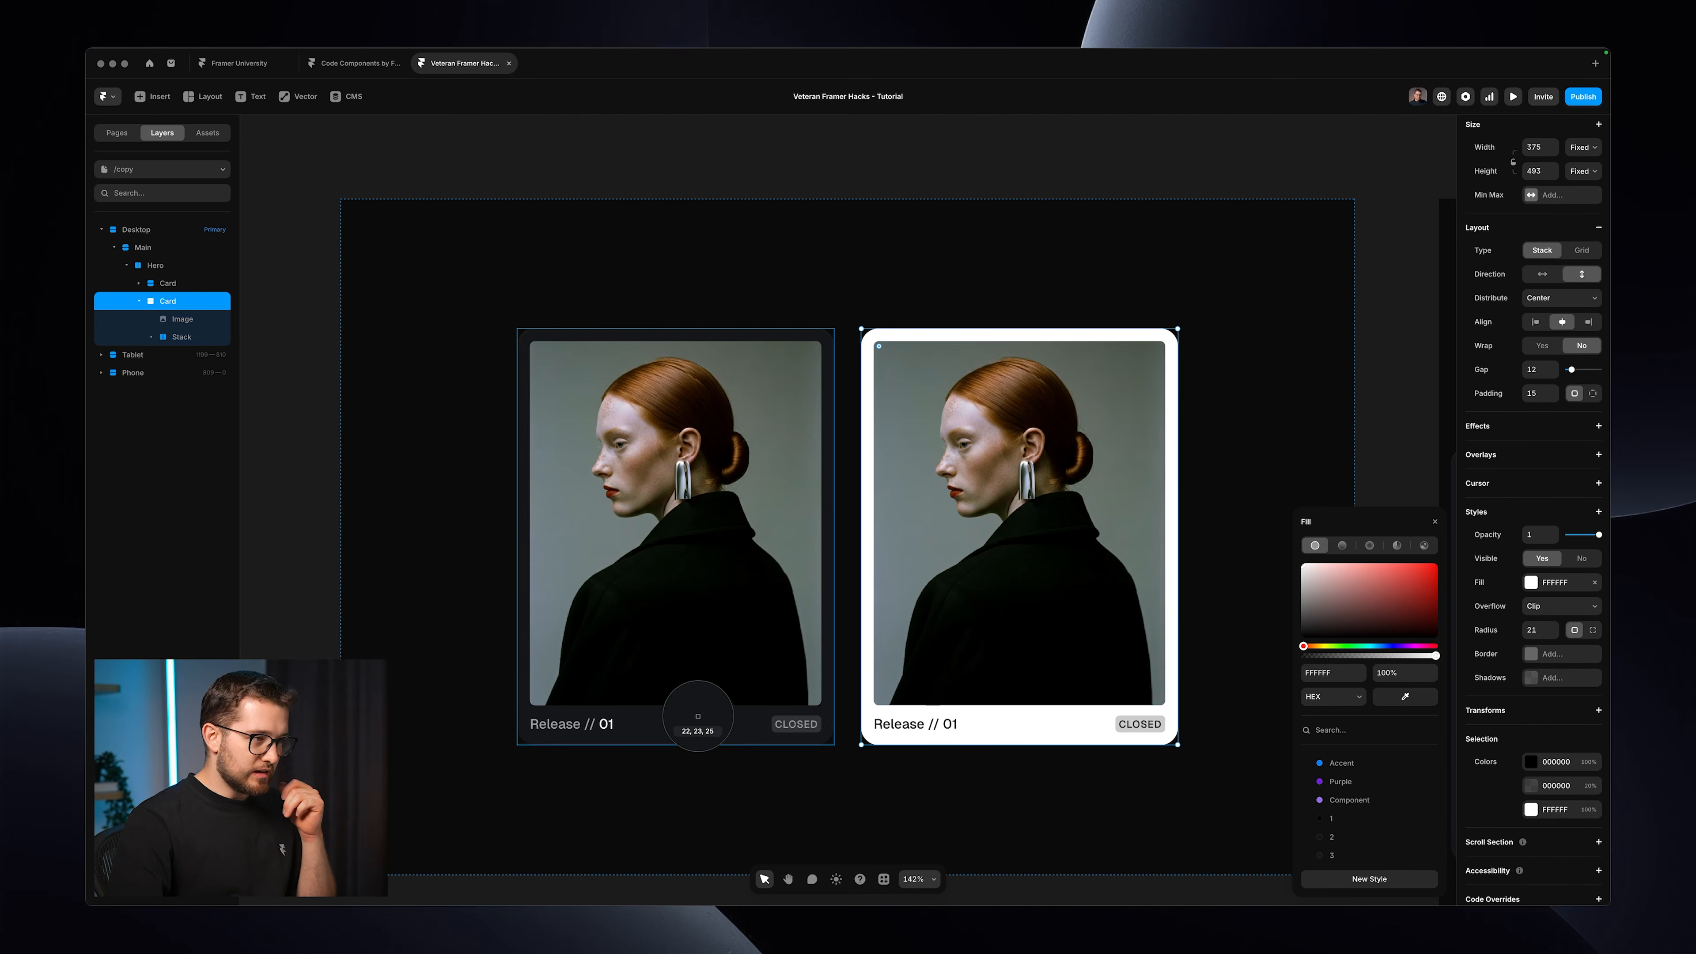
{"action": "left_click", "coordinate": [700, 718]}
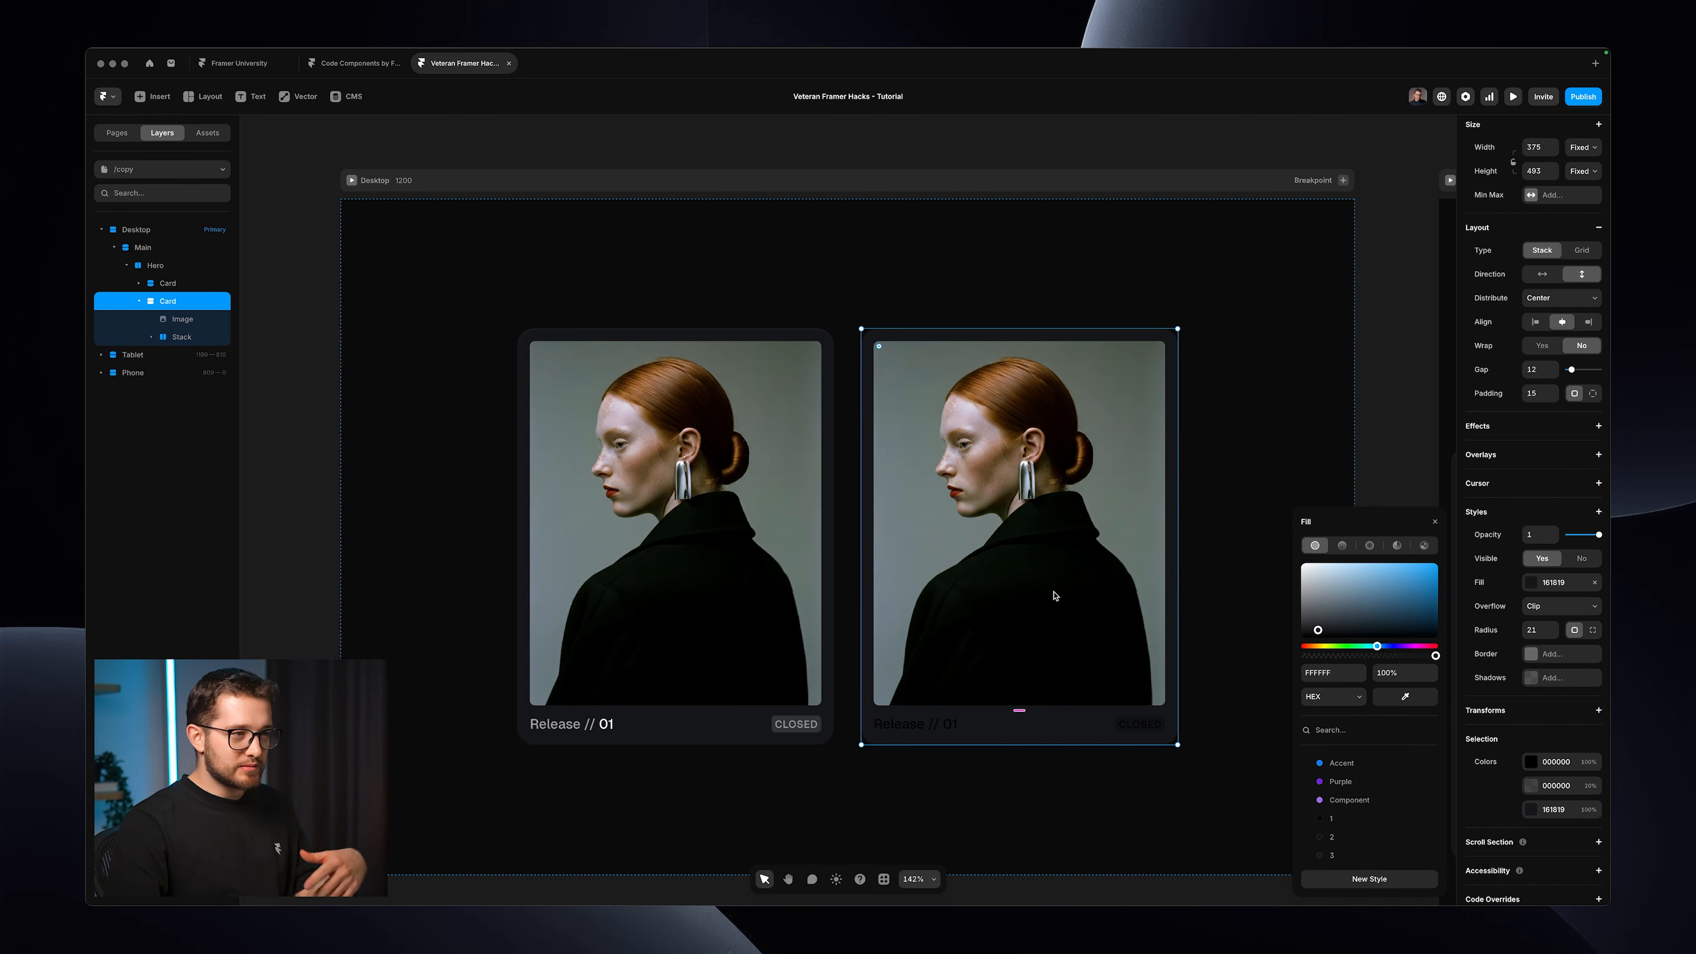
Try a different colour for the "Release // 01" text in the second card.
{"action": "left_click", "coordinate": [915, 723]}
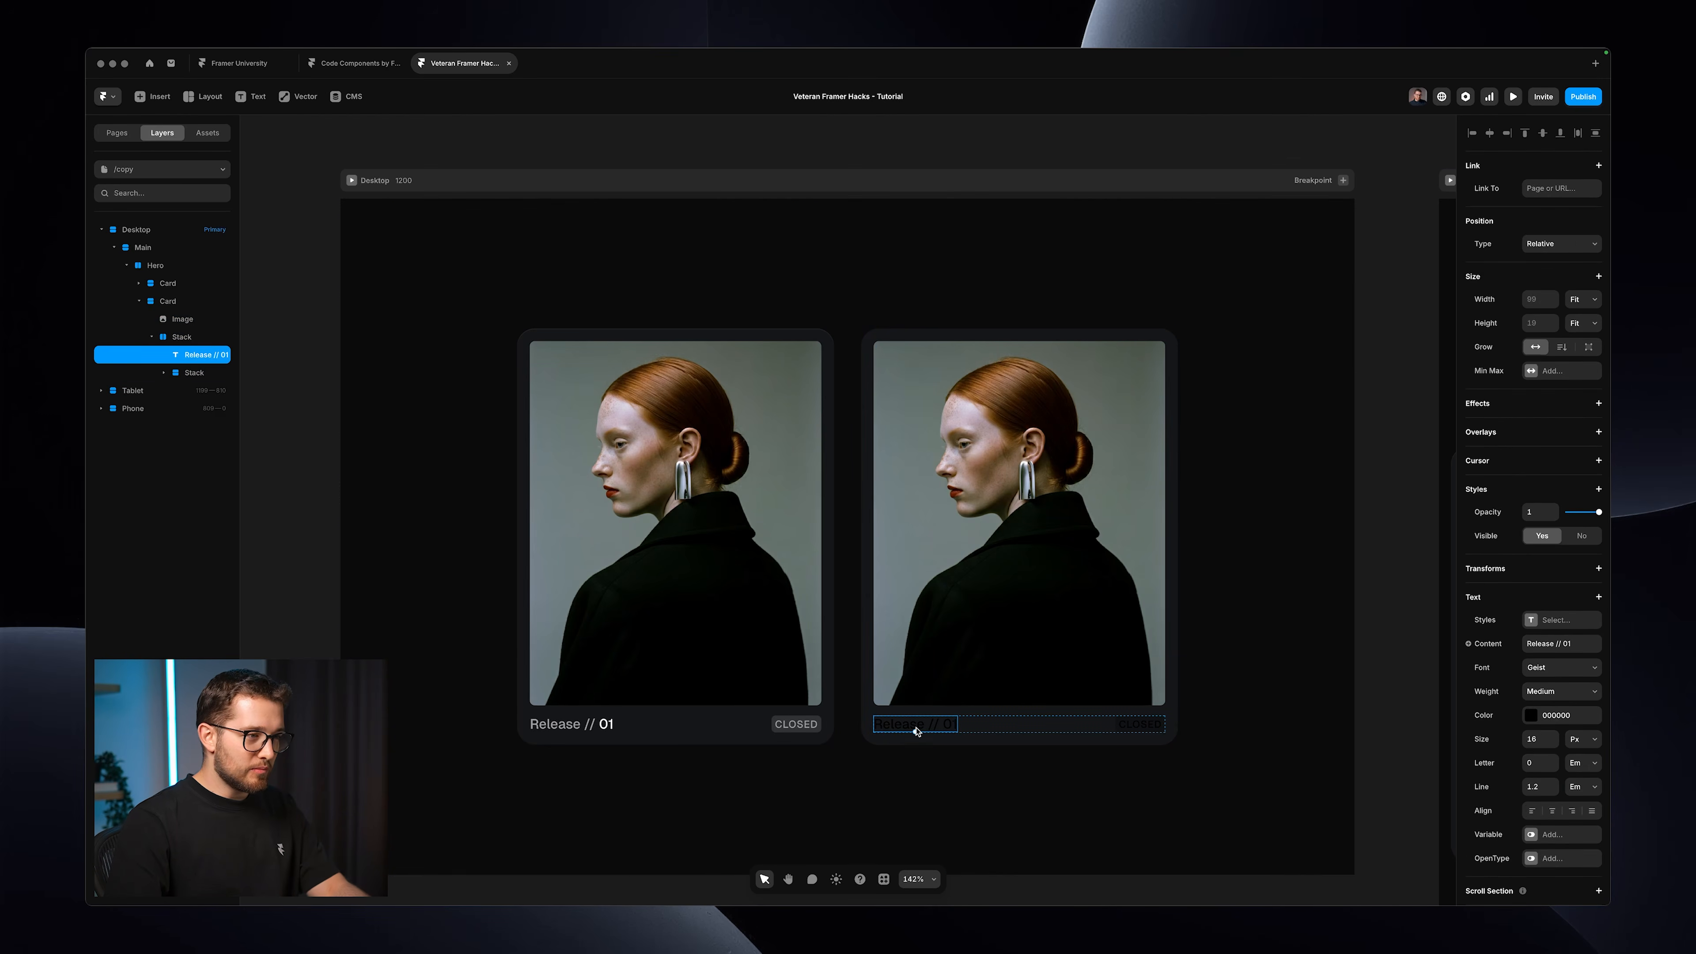
{"action": "left_click", "coordinate": [1573, 712]}
{"action": "left_click", "coordinate": [1329, 611]}
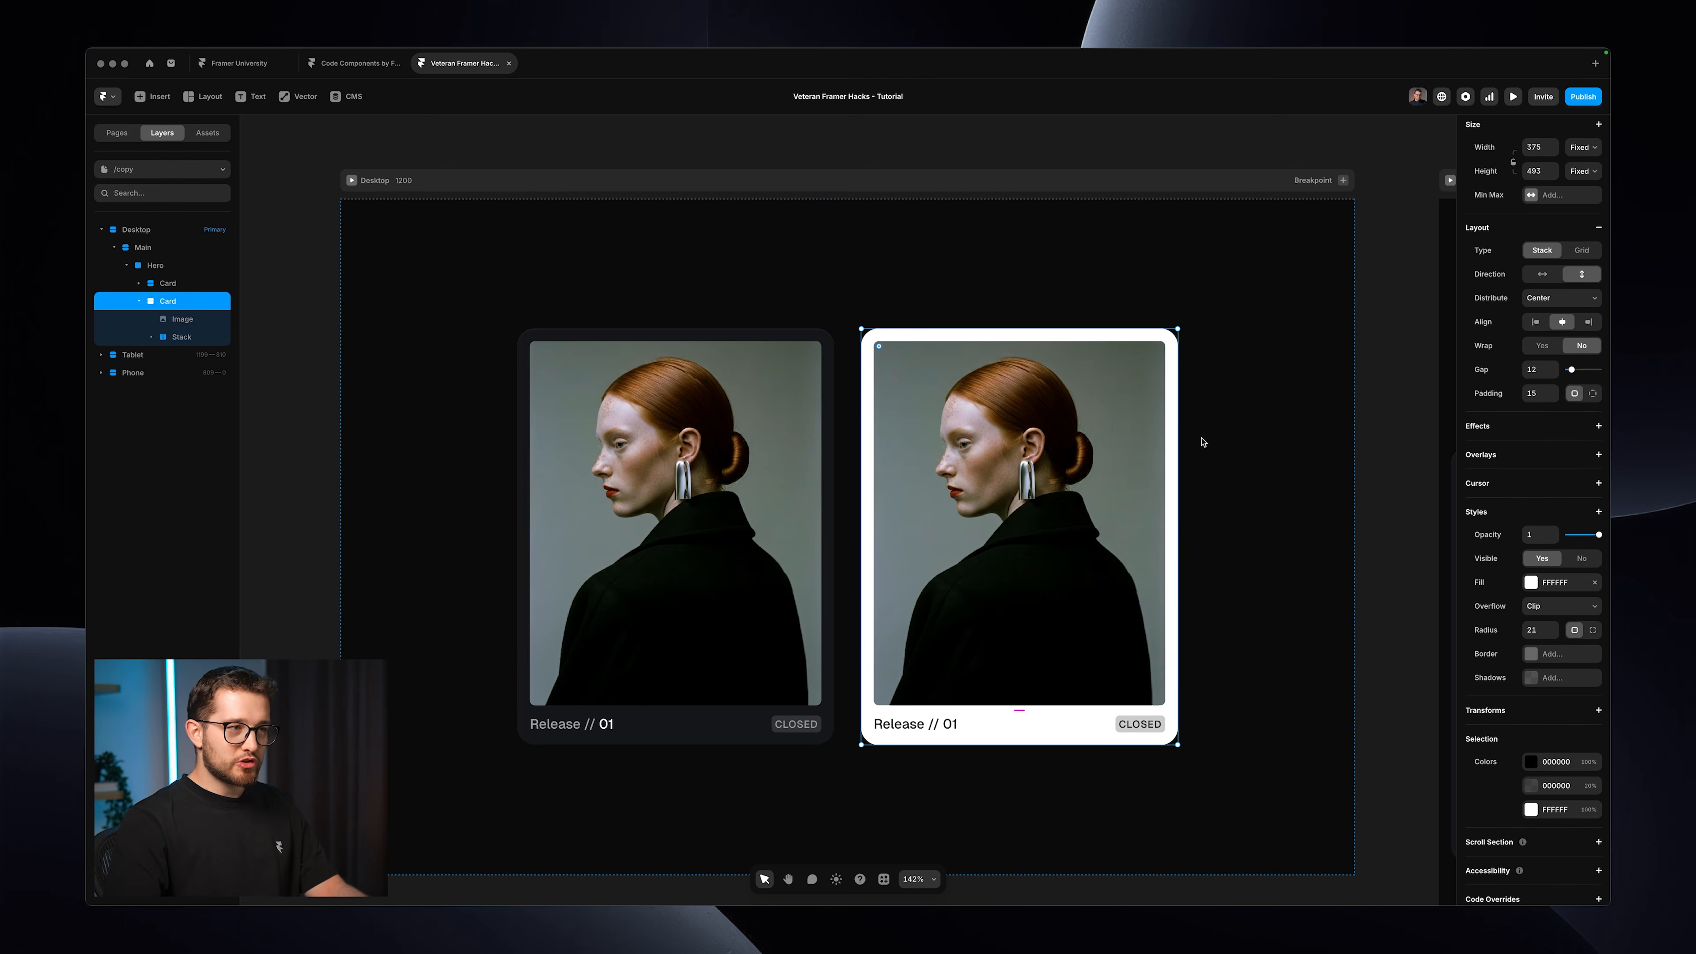
Set the white card's corner radius to 0.
{"action": "key", "text": "Return"}
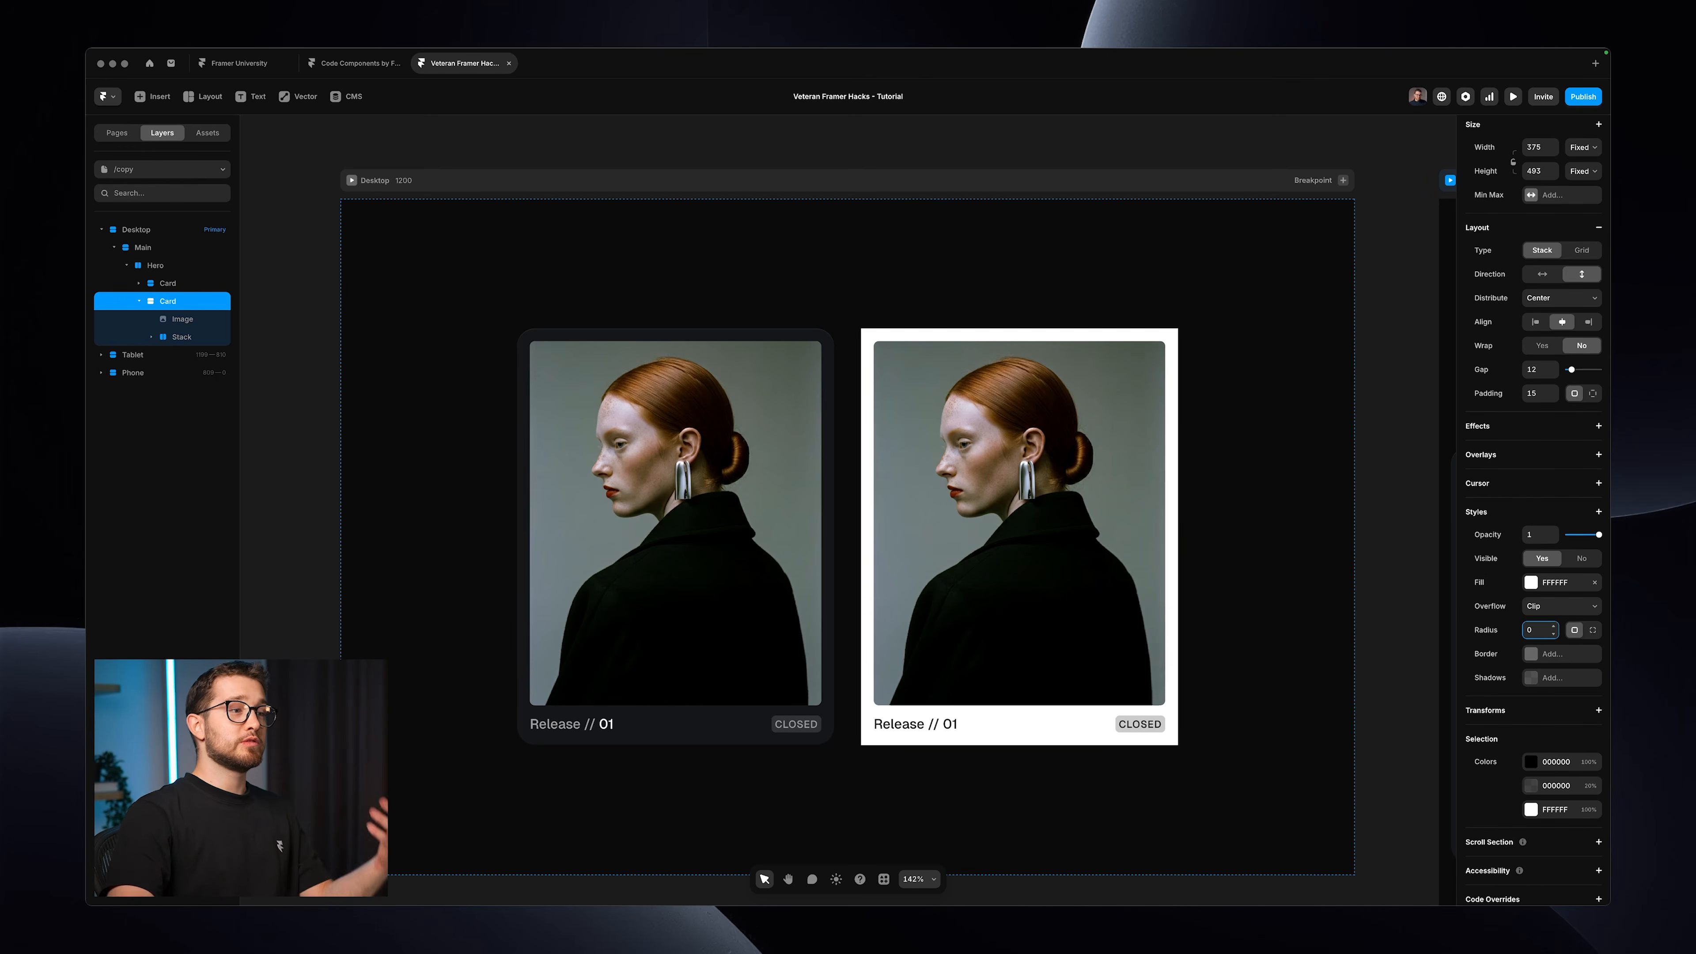
{"action": "left_click", "coordinate": [1294, 549]}
{"action": "scroll", "coordinate": [1204, 441], "scroll_direction": "up", "scroll_amount": 2}
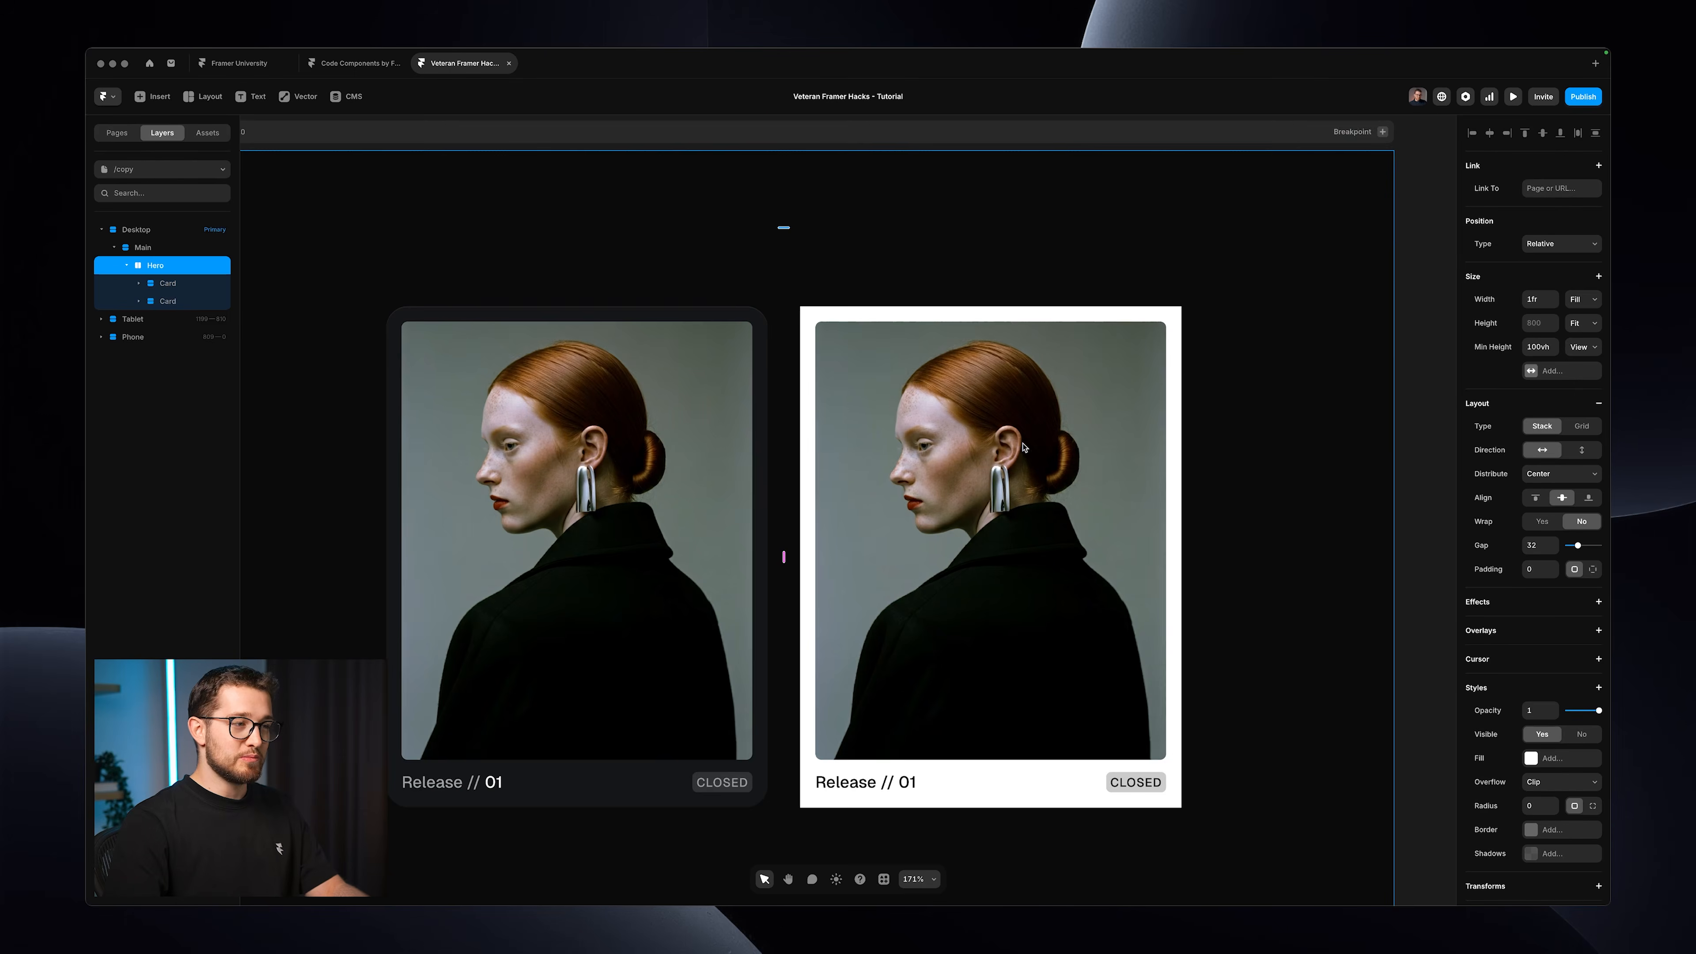
{"action": "scroll", "coordinate": [973, 308], "scroll_direction": "left", "scroll_amount": 2}
{"action": "left_click", "coordinate": [932, 289]}
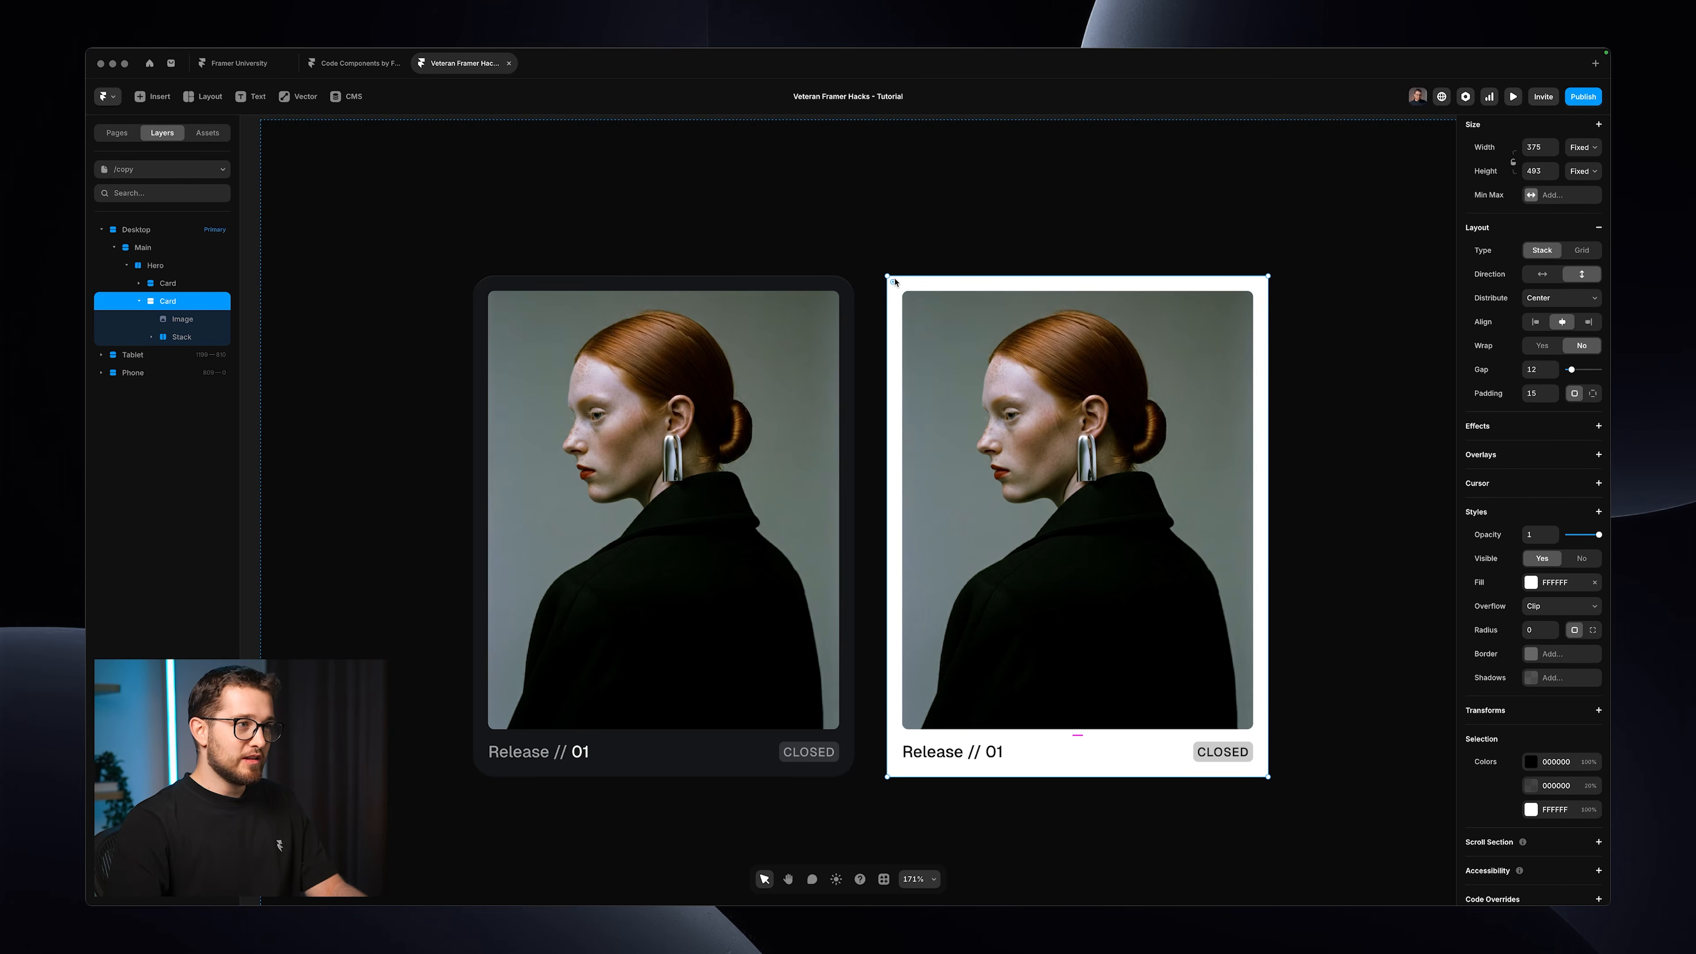
{"action": "left_click", "coordinate": [945, 262]}
{"action": "scroll", "coordinate": [955, 257], "scroll_direction": "down", "scroll_amount": 1}
{"action": "scroll", "coordinate": [955, 257], "scroll_direction": "left", "scroll_amount": 1}
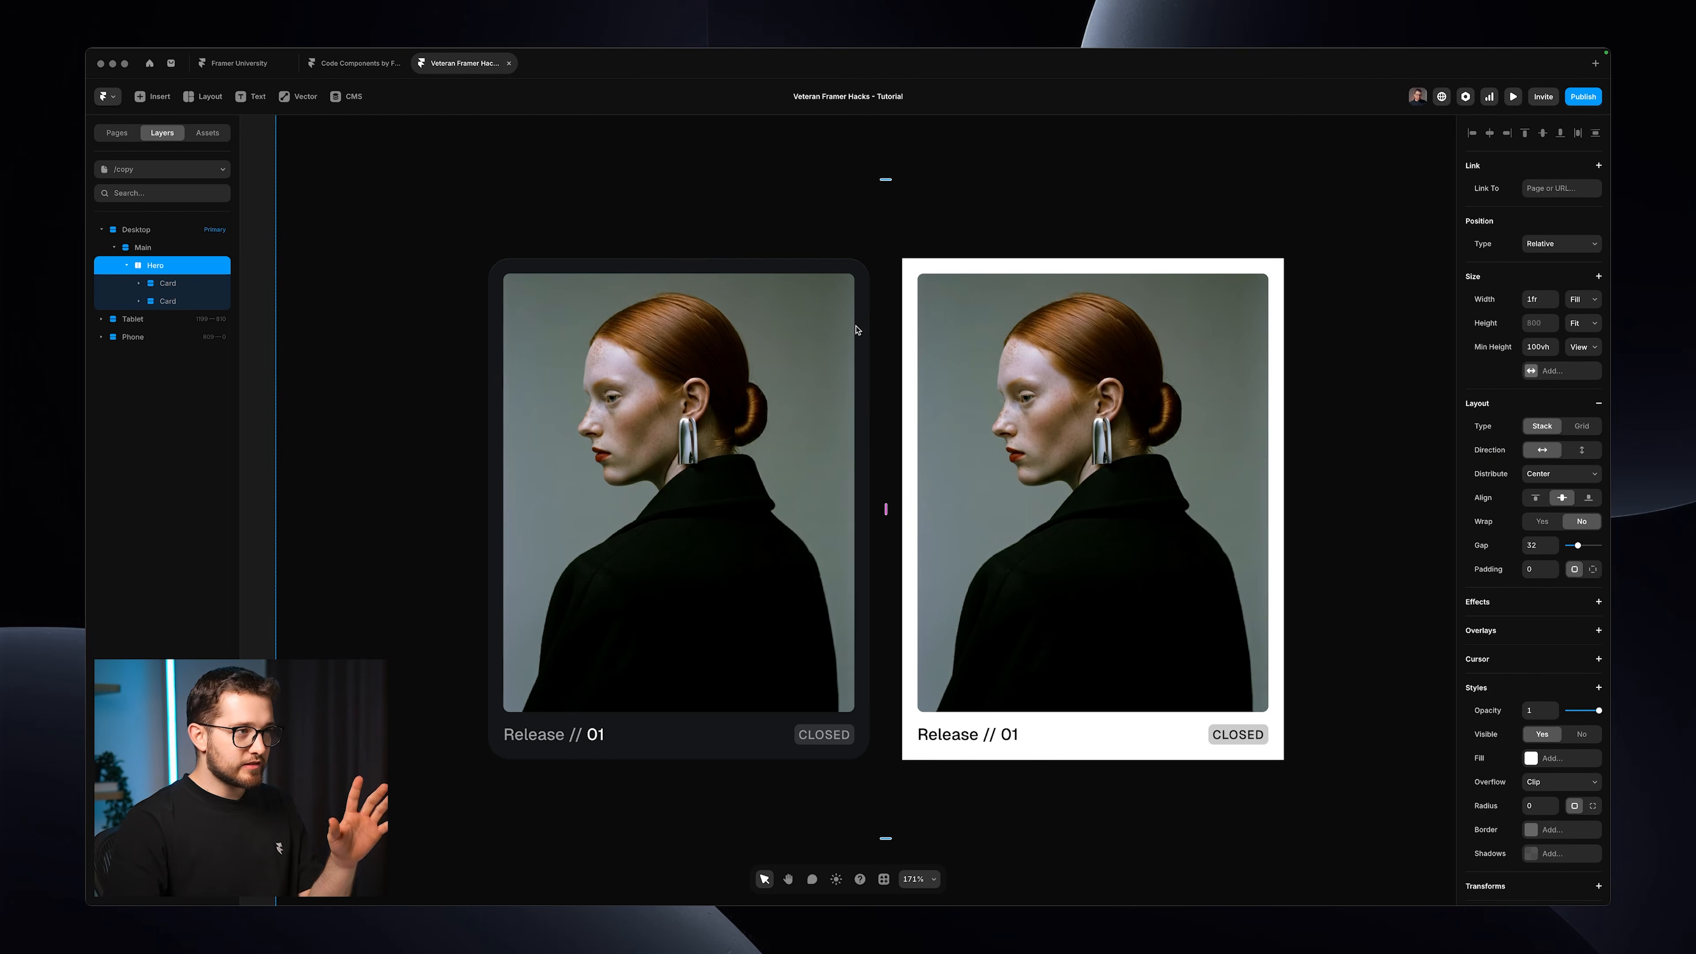
Copy the dark card's style with Copy Style.
{"action": "left_click", "coordinate": [860, 329]}
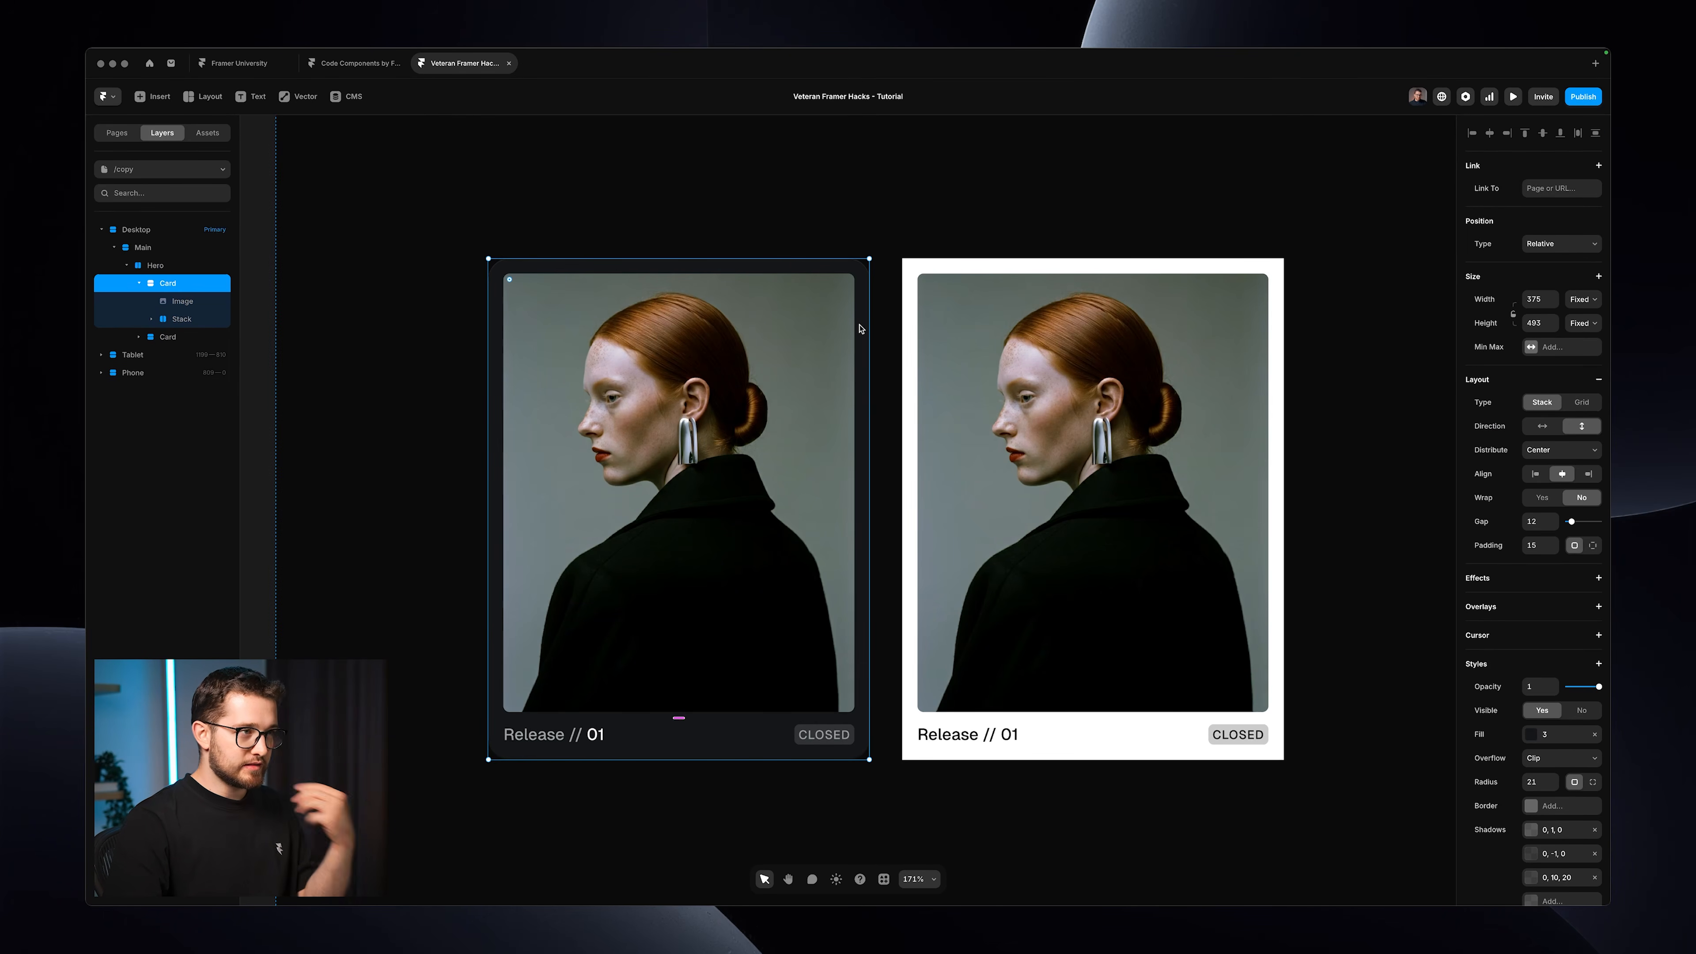
{"action": "right_click", "coordinate": [861, 329]}
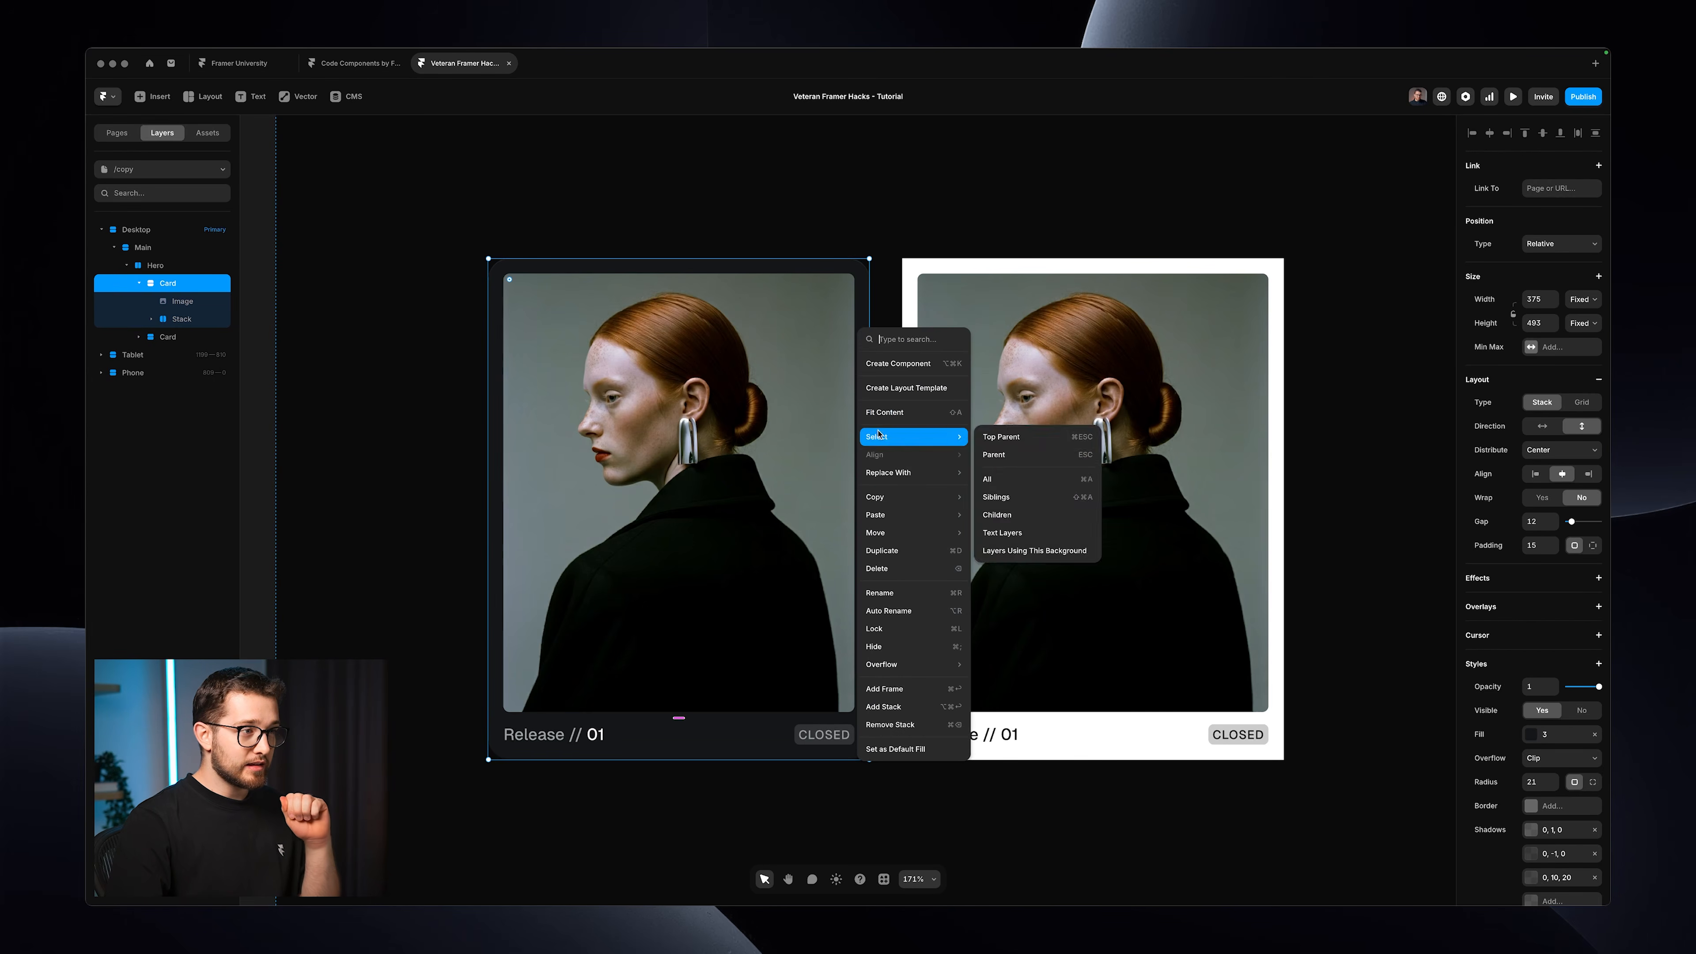
{"action": "mouse_move", "coordinate": [896, 525]}
{"action": "mouse_move", "coordinate": [895, 496]}
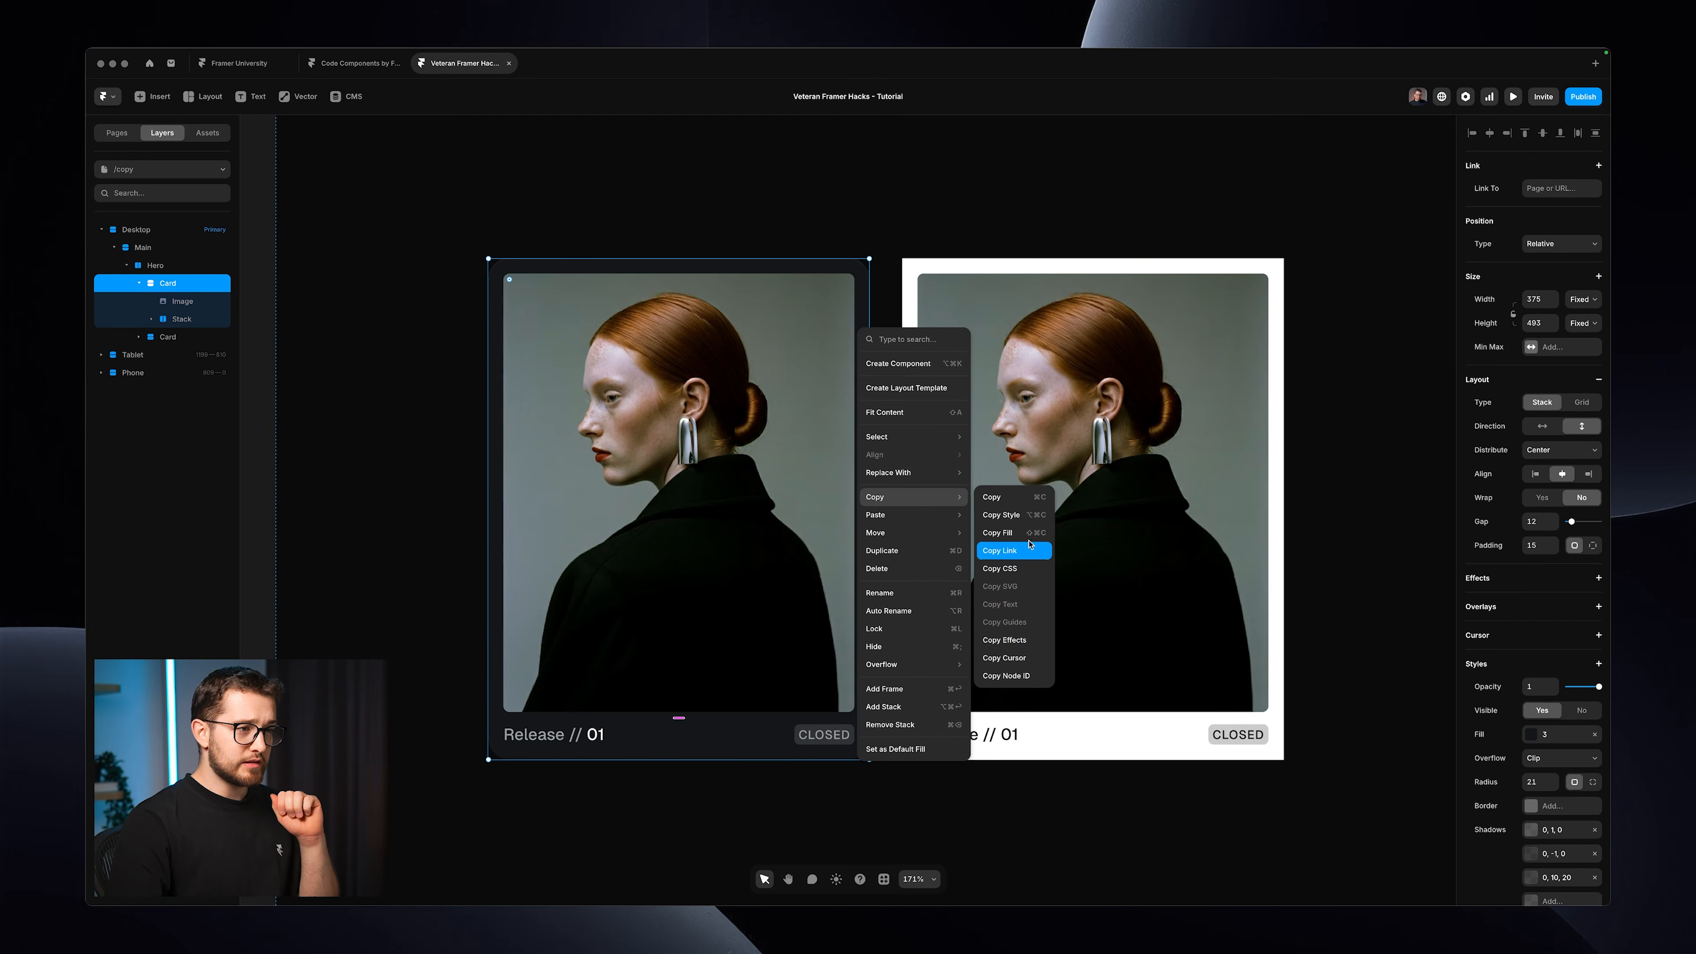
{"action": "left_click", "coordinate": [1029, 516]}
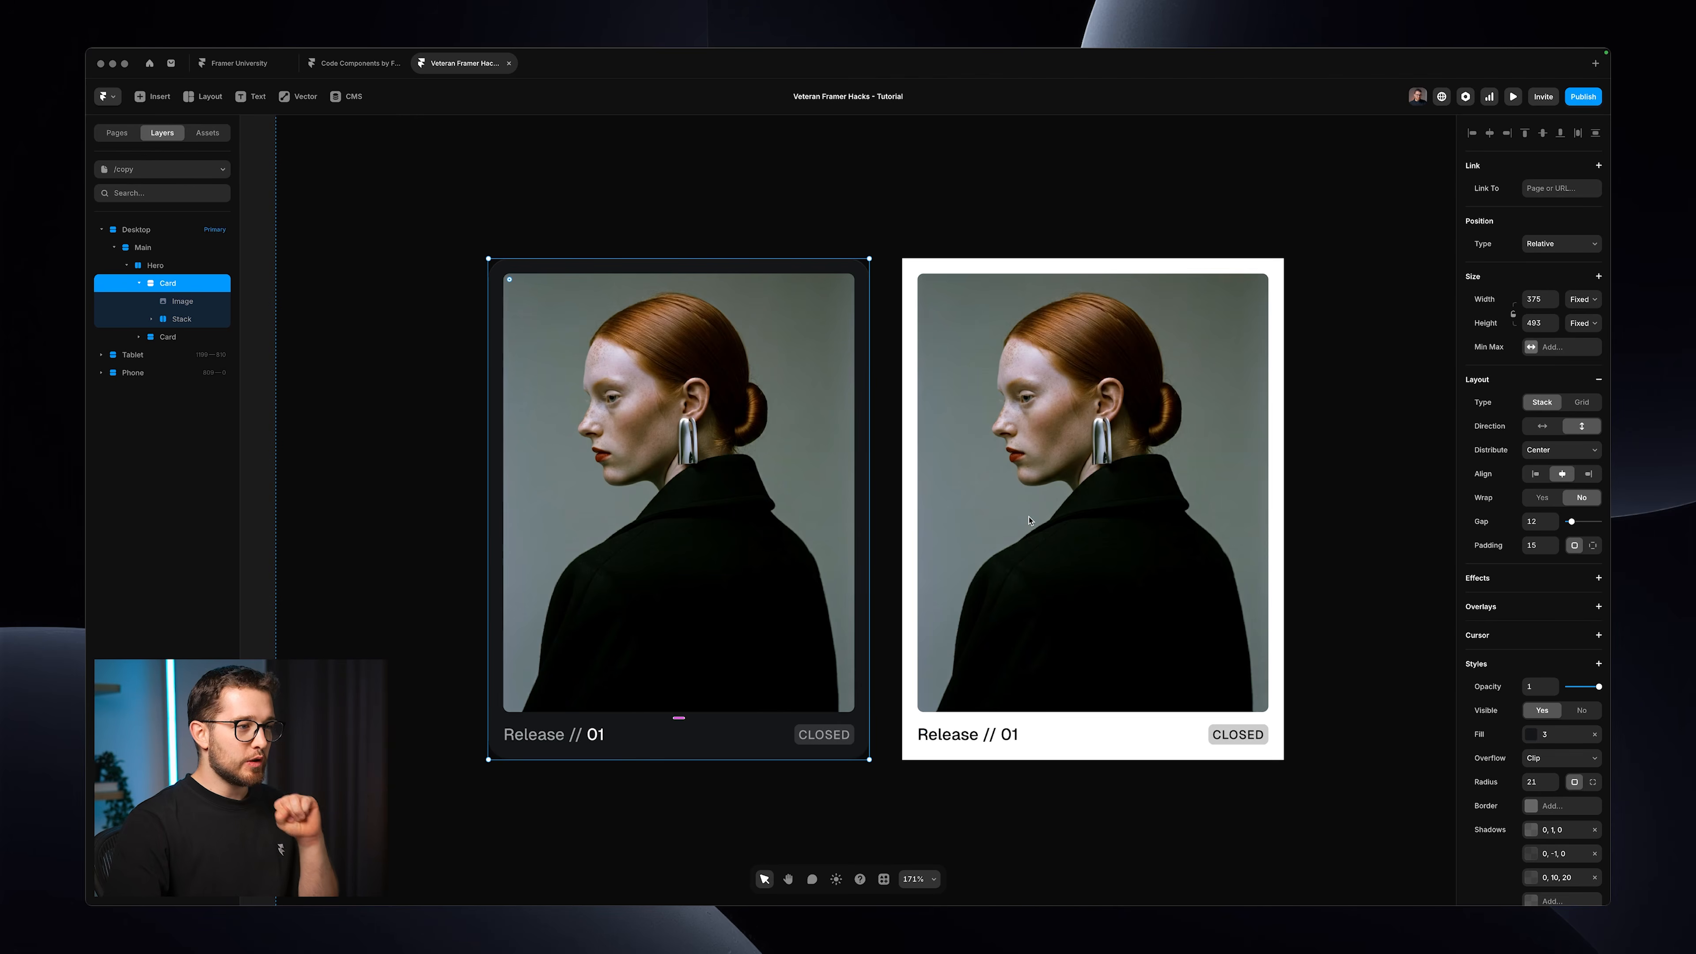
Paste the copied style onto the white card.
{"action": "left_click", "coordinate": [907, 457]}
{"action": "right_click", "coordinate": [908, 456]}
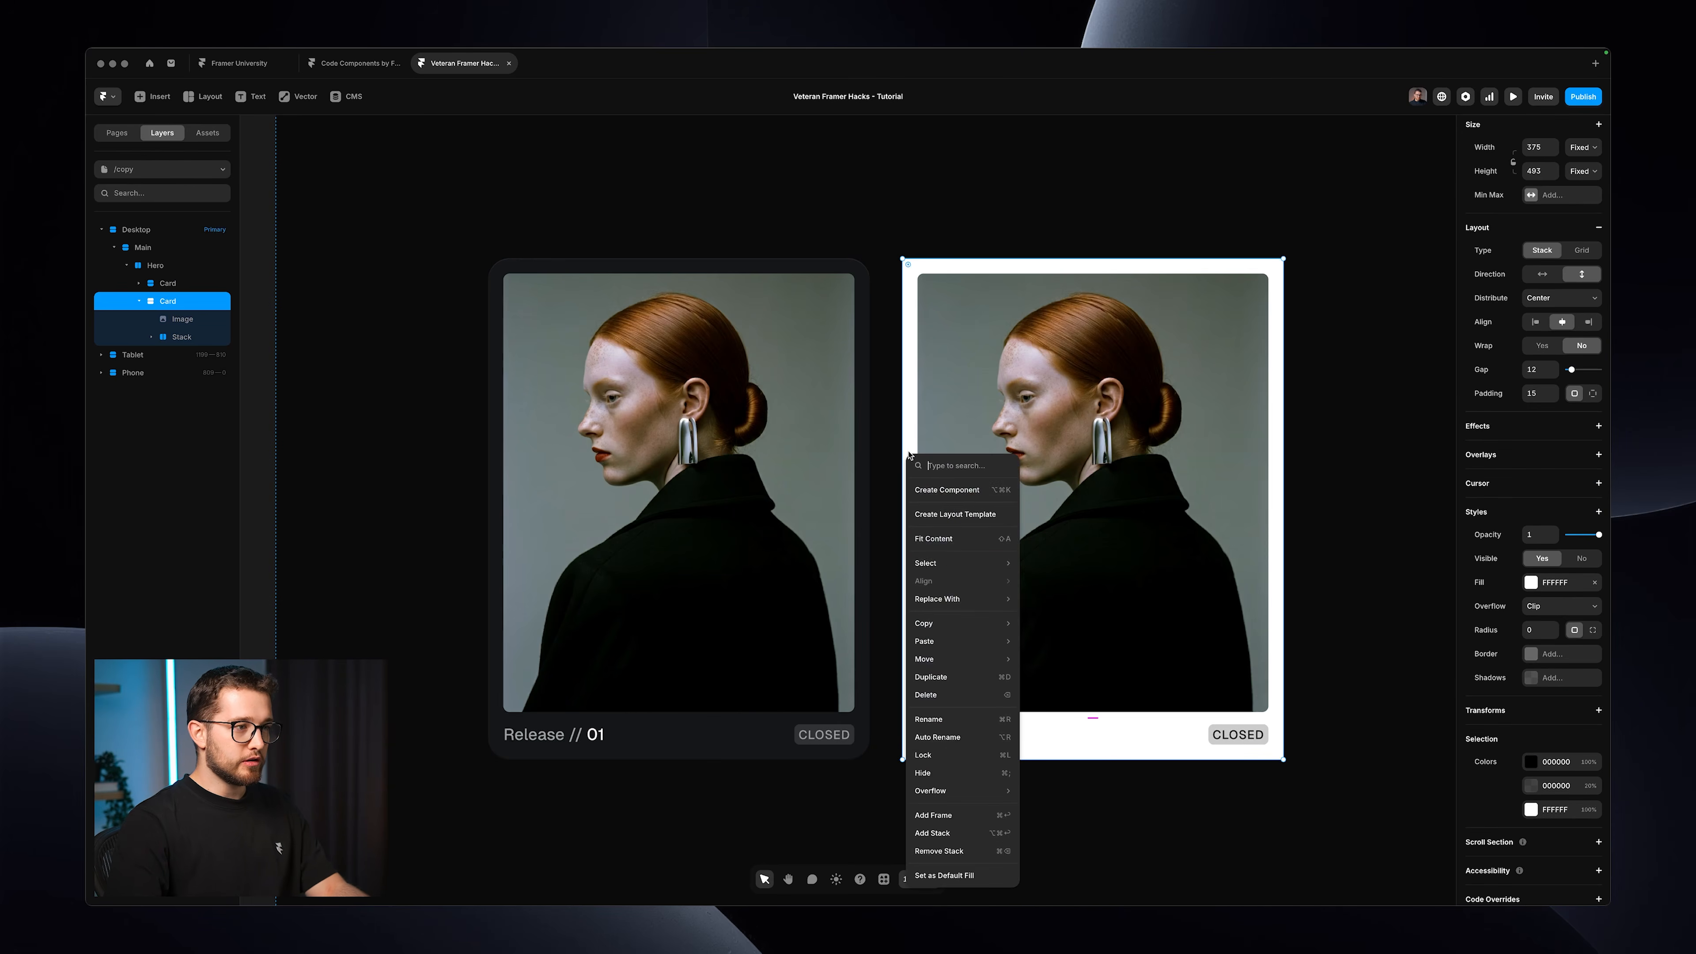
{"action": "mouse_move", "coordinate": [961, 641]}
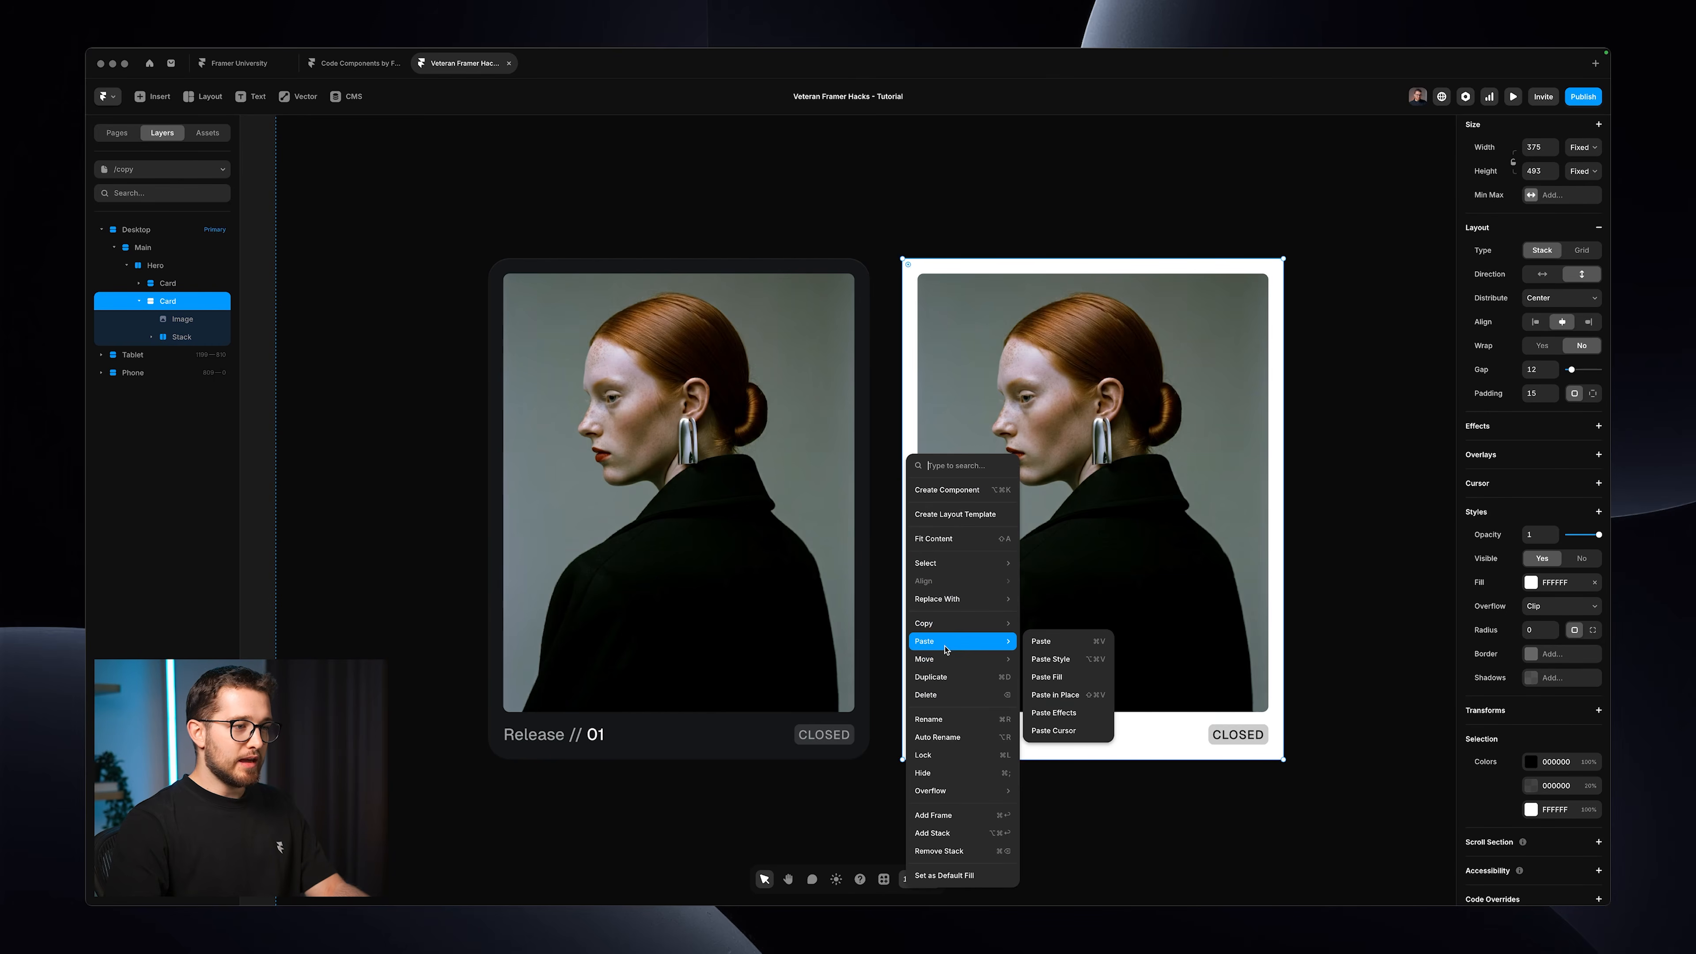
{"action": "left_click", "coordinate": [1069, 659]}
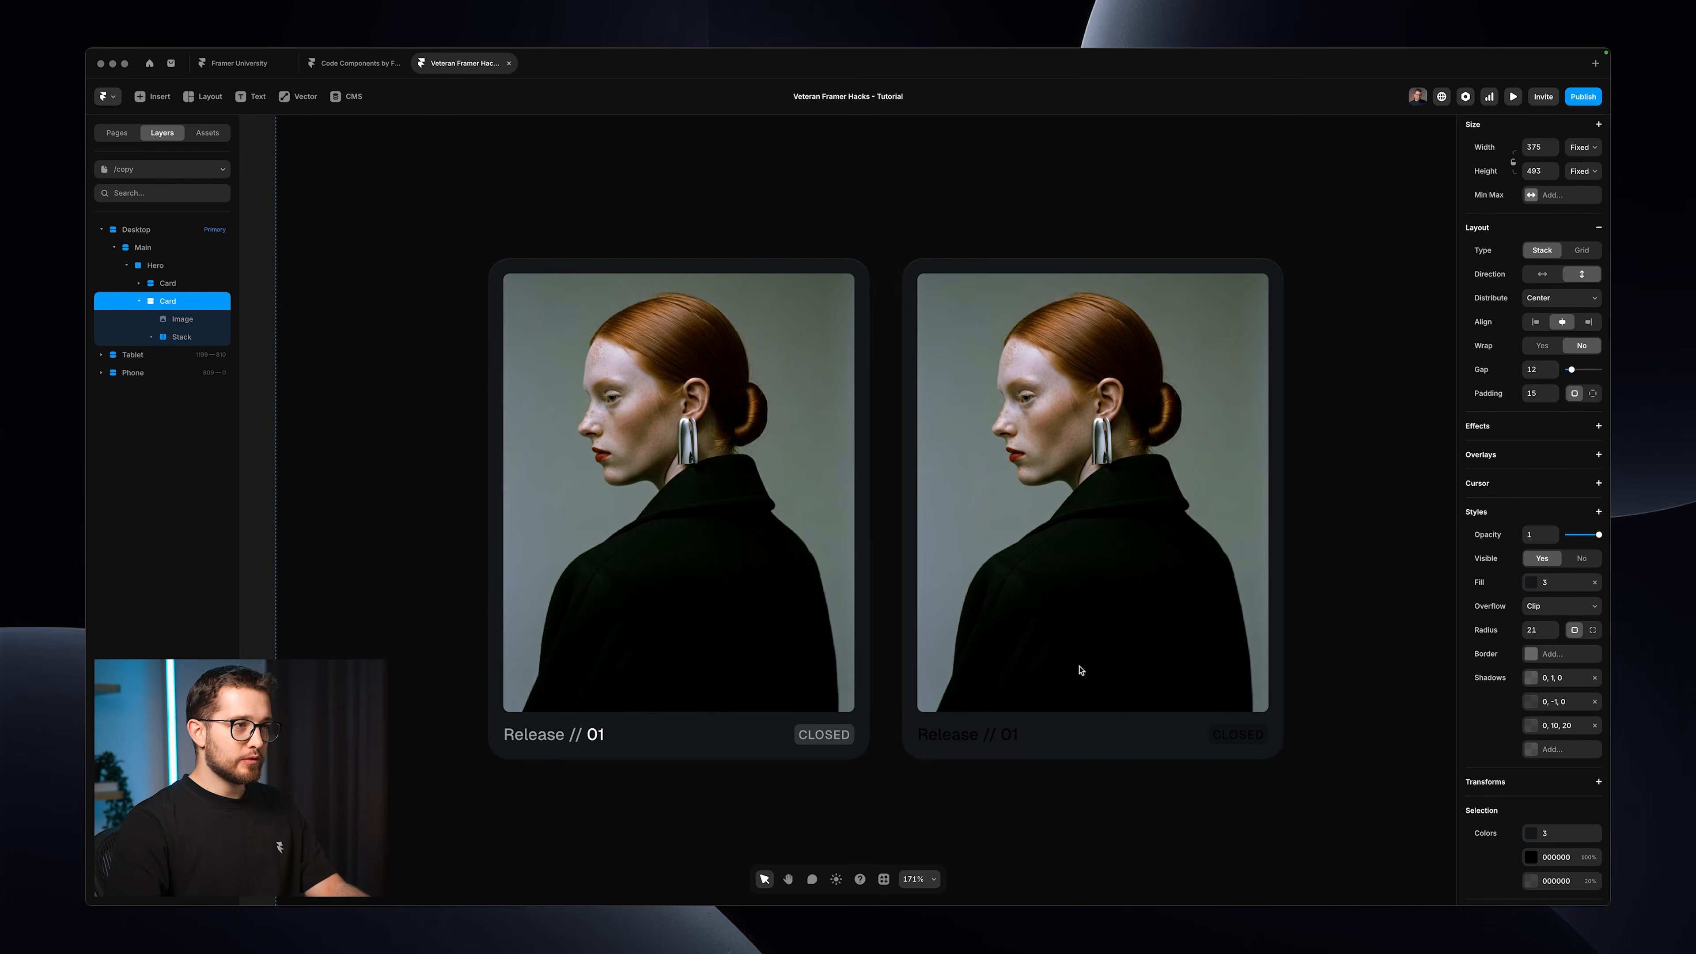
Copy the first card's style again and launch the Keystroke Pro application.
{"action": "right_click", "coordinate": [862, 352]}
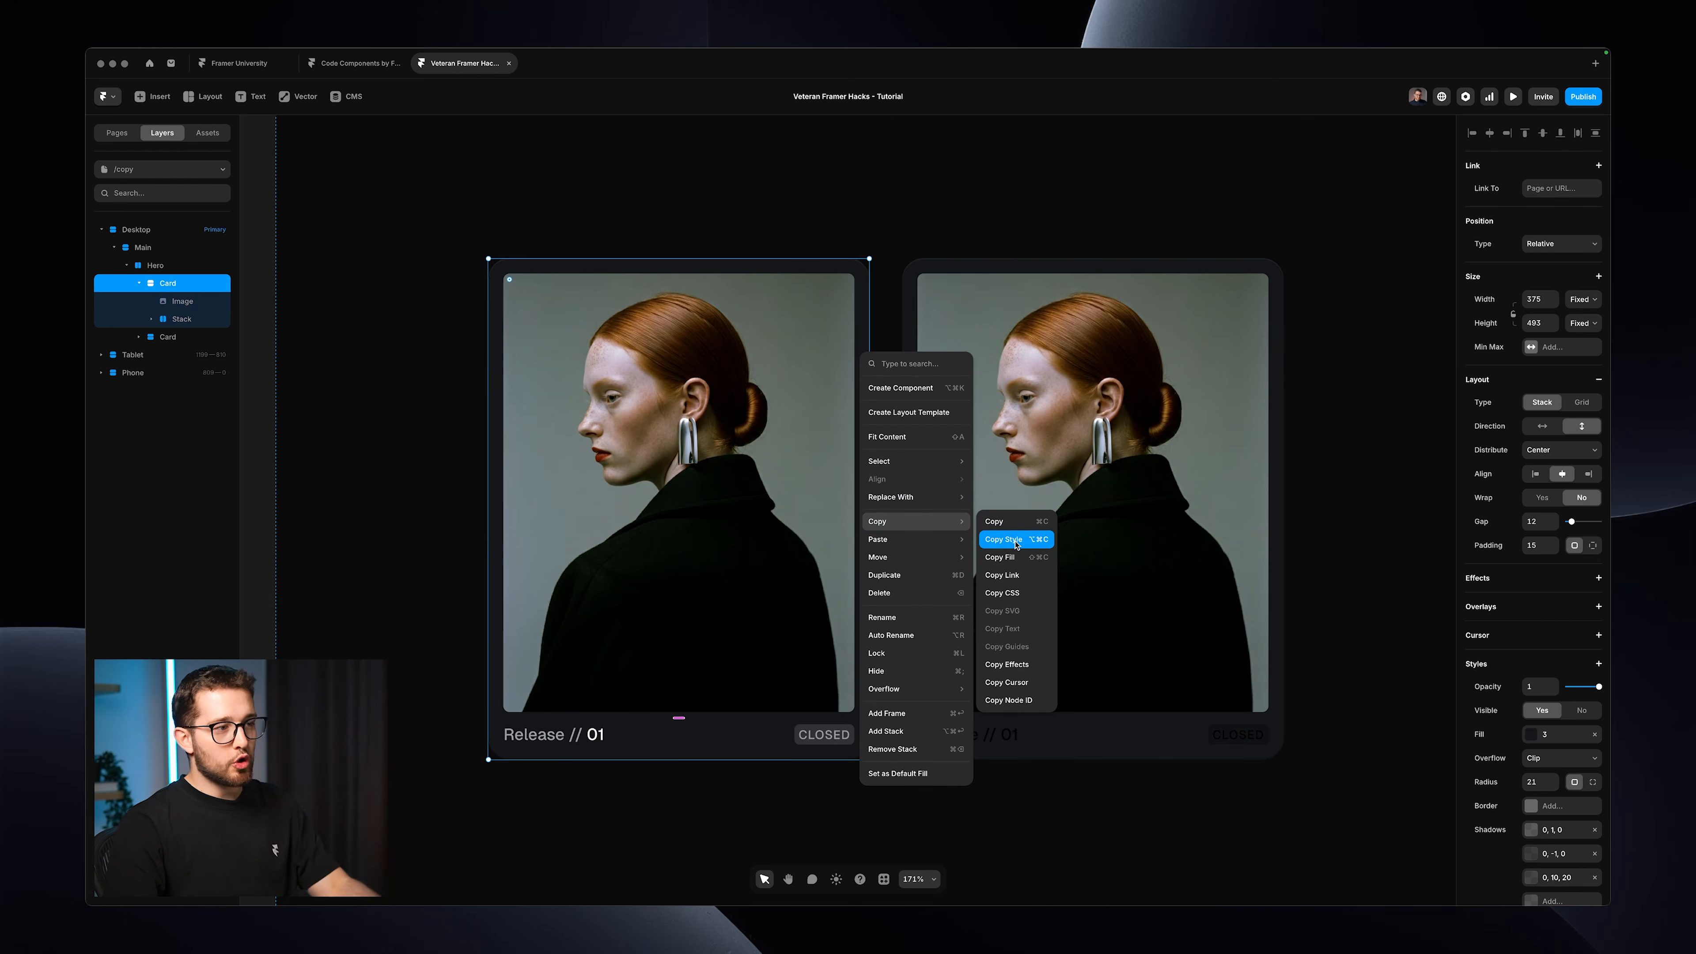
{"action": "left_click", "coordinate": [1015, 544]}
{"action": "key", "text": "super+space"}
{"action": "type", "text": "ke"}
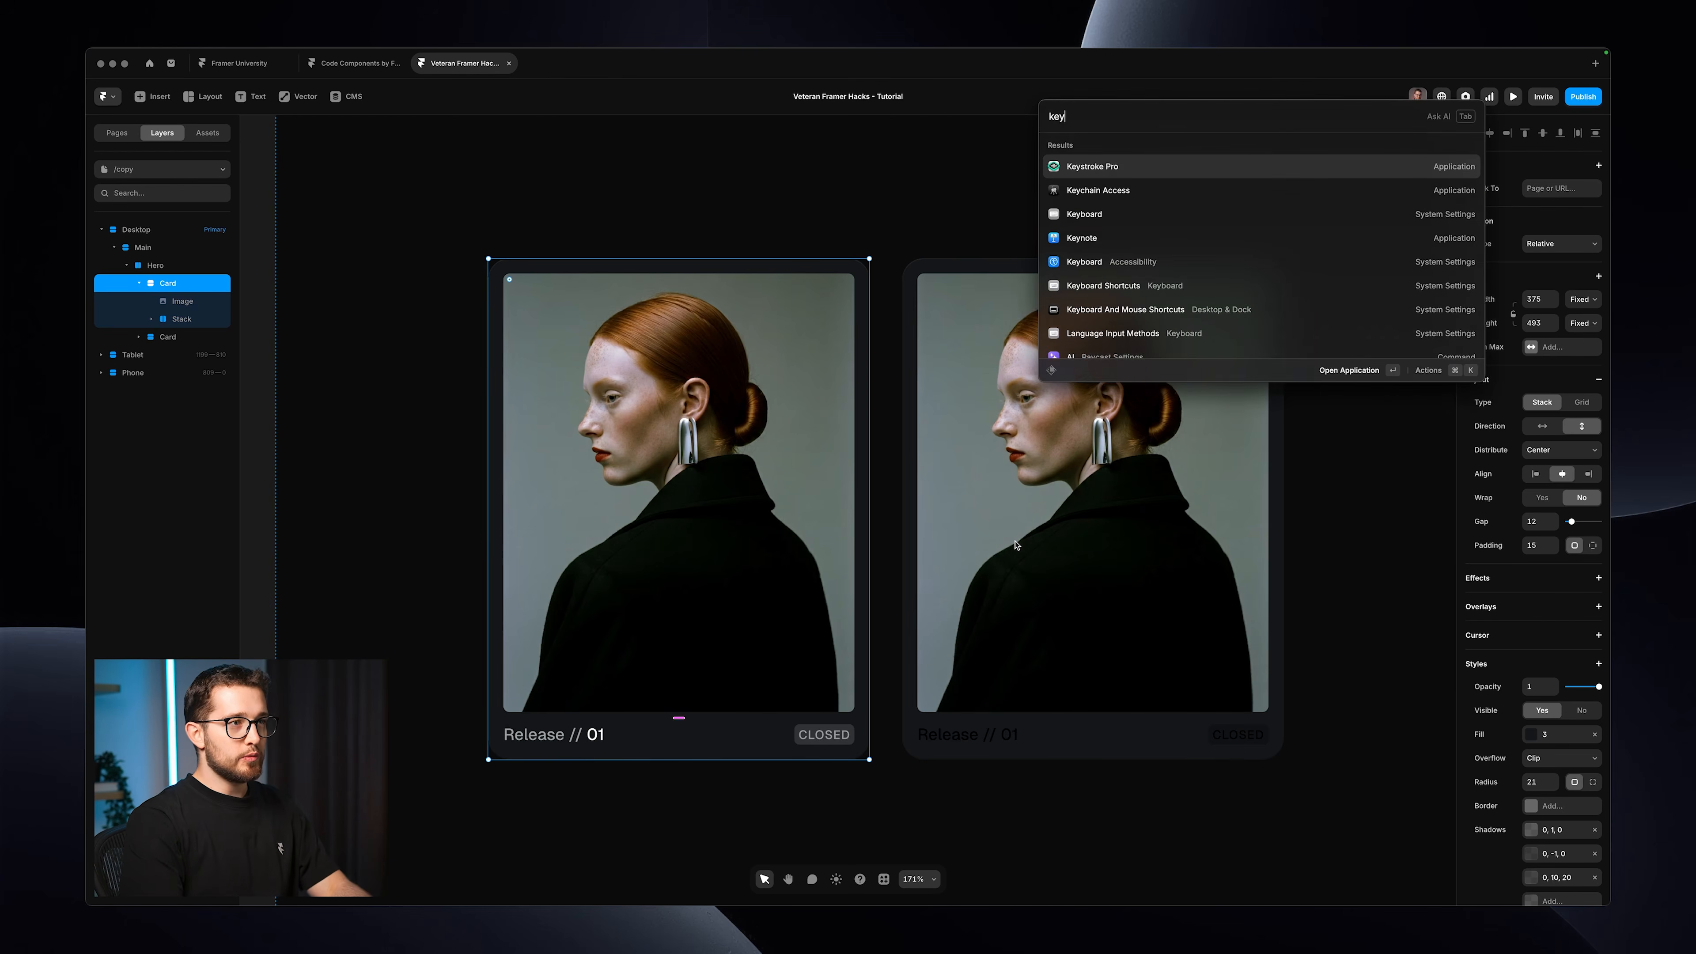
{"action": "type", "text": "y"}
{"action": "key", "text": "Return"}
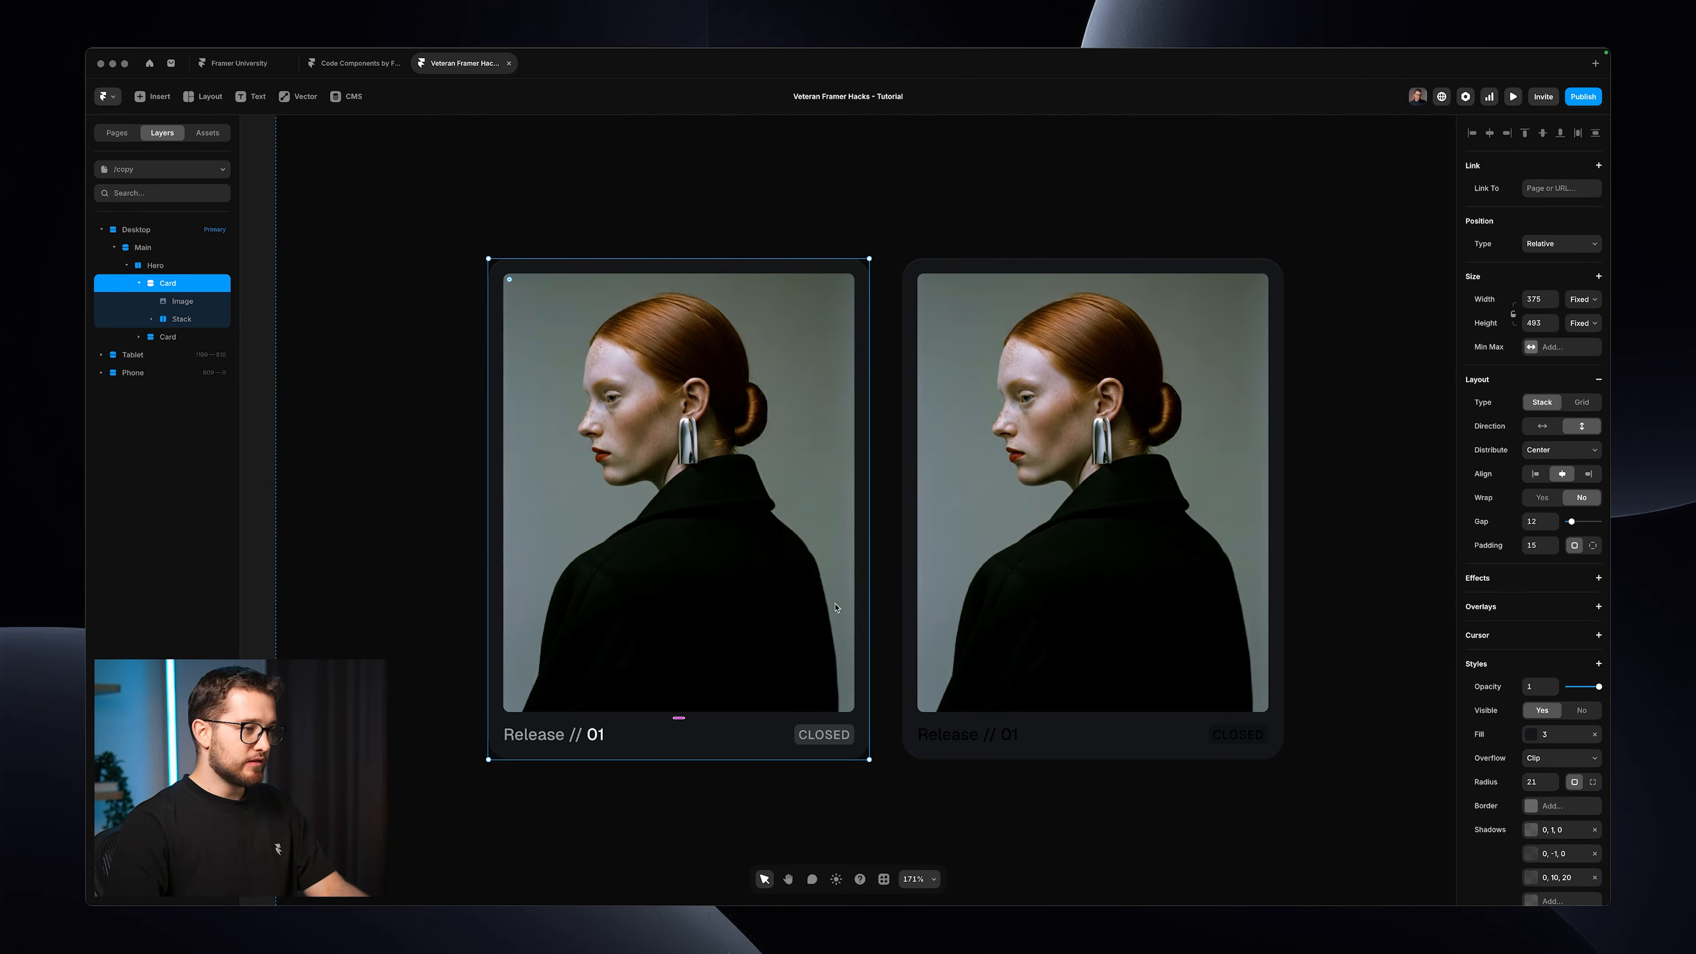
Copy the style of the first card's "Release // 01" text and paste it onto the second card's matching text.
{"action": "left_click", "coordinate": [578, 738], "text": "super"}
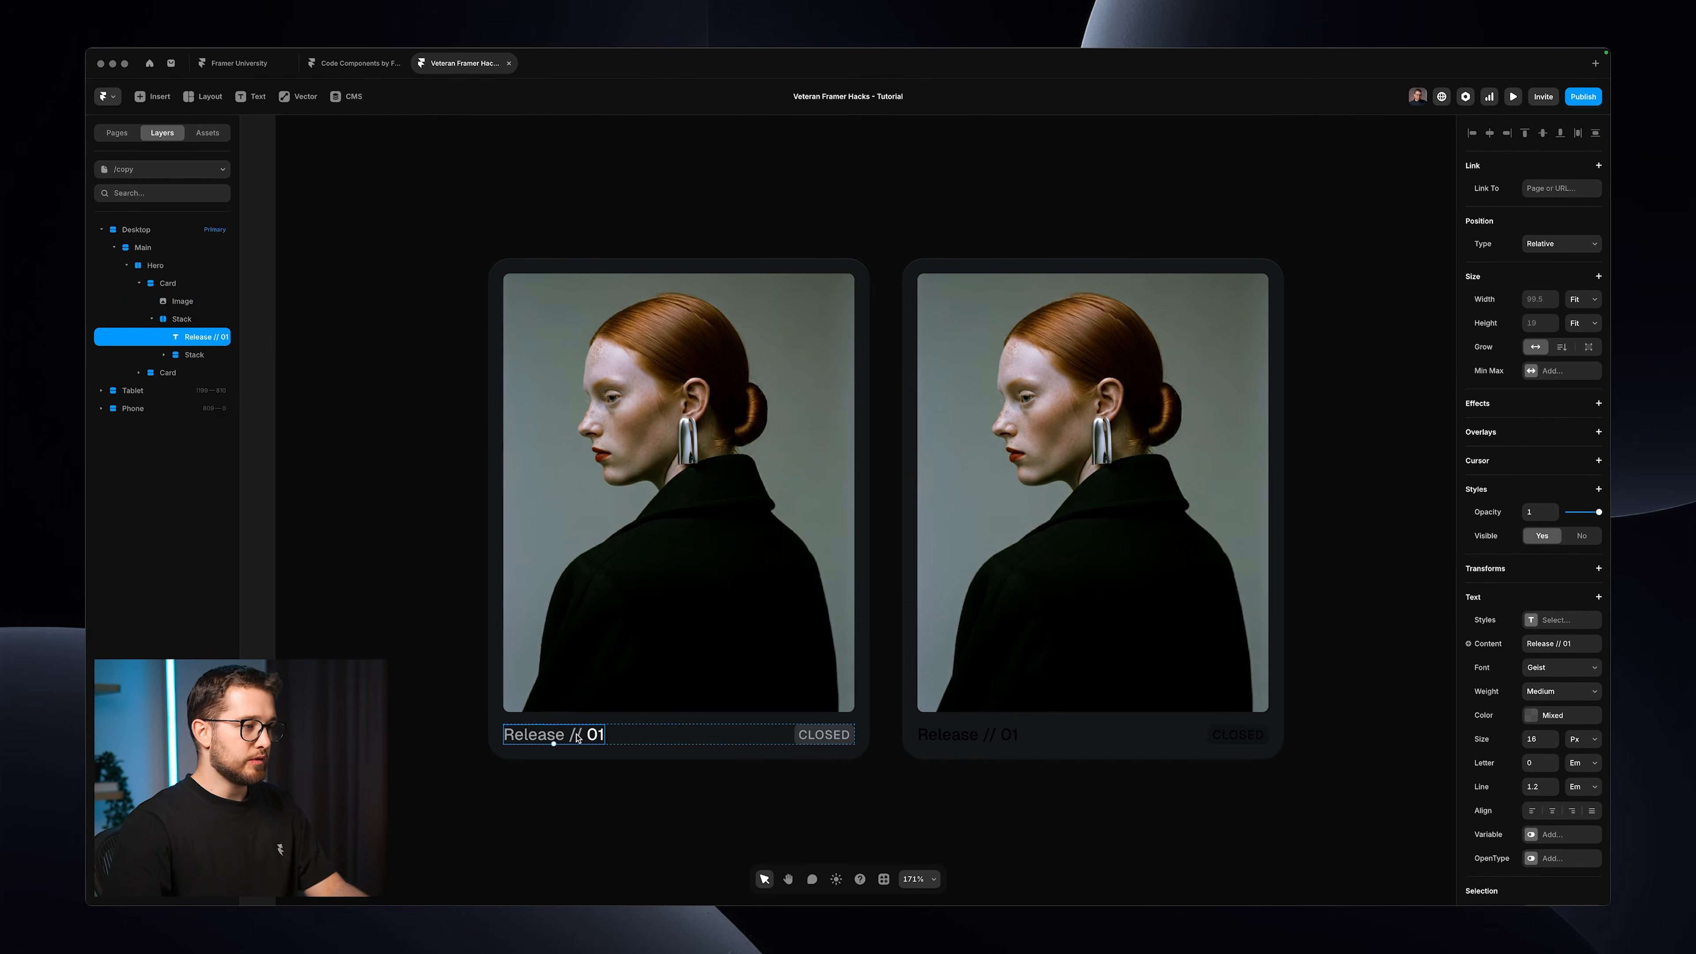
{"action": "key", "text": "alt+super+c"}
{"action": "left_click", "coordinate": [964, 736], "text": "super"}
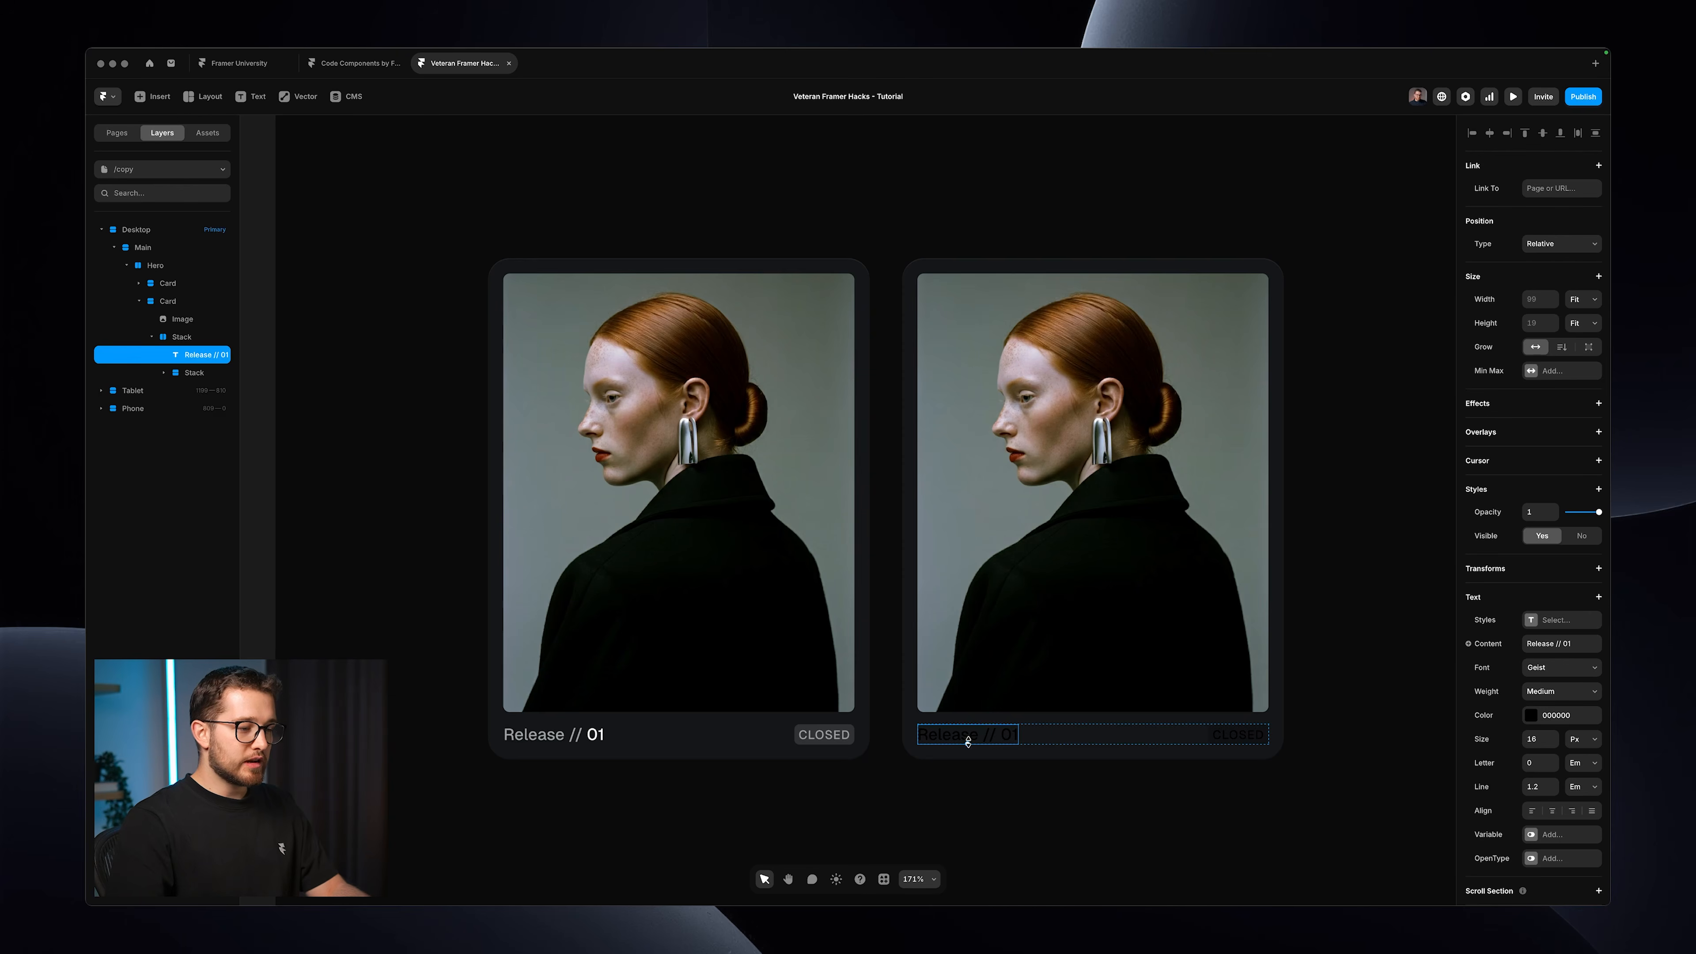
{"action": "scroll", "coordinate": [976, 736], "scroll_direction": "right", "scroll_amount": 1}
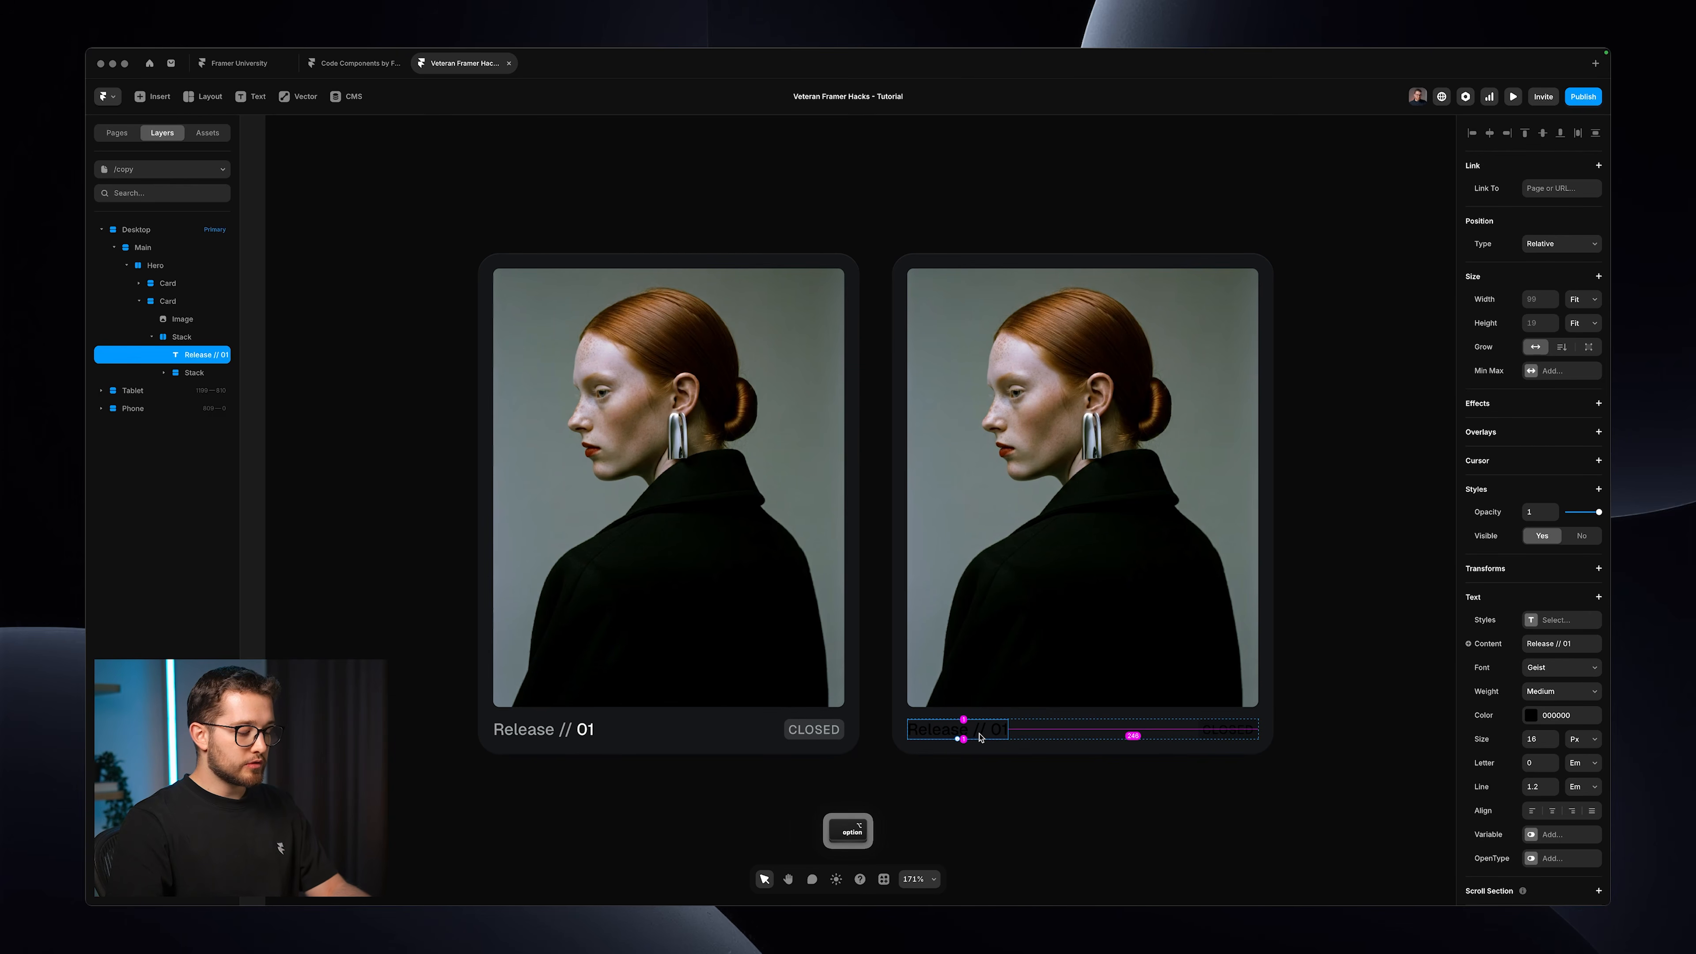
{"action": "key", "text": "super"}
{"action": "key", "text": "alt+super+v"}
{"action": "scroll", "coordinate": [980, 736], "scroll_direction": "down", "scroll_amount": 1}
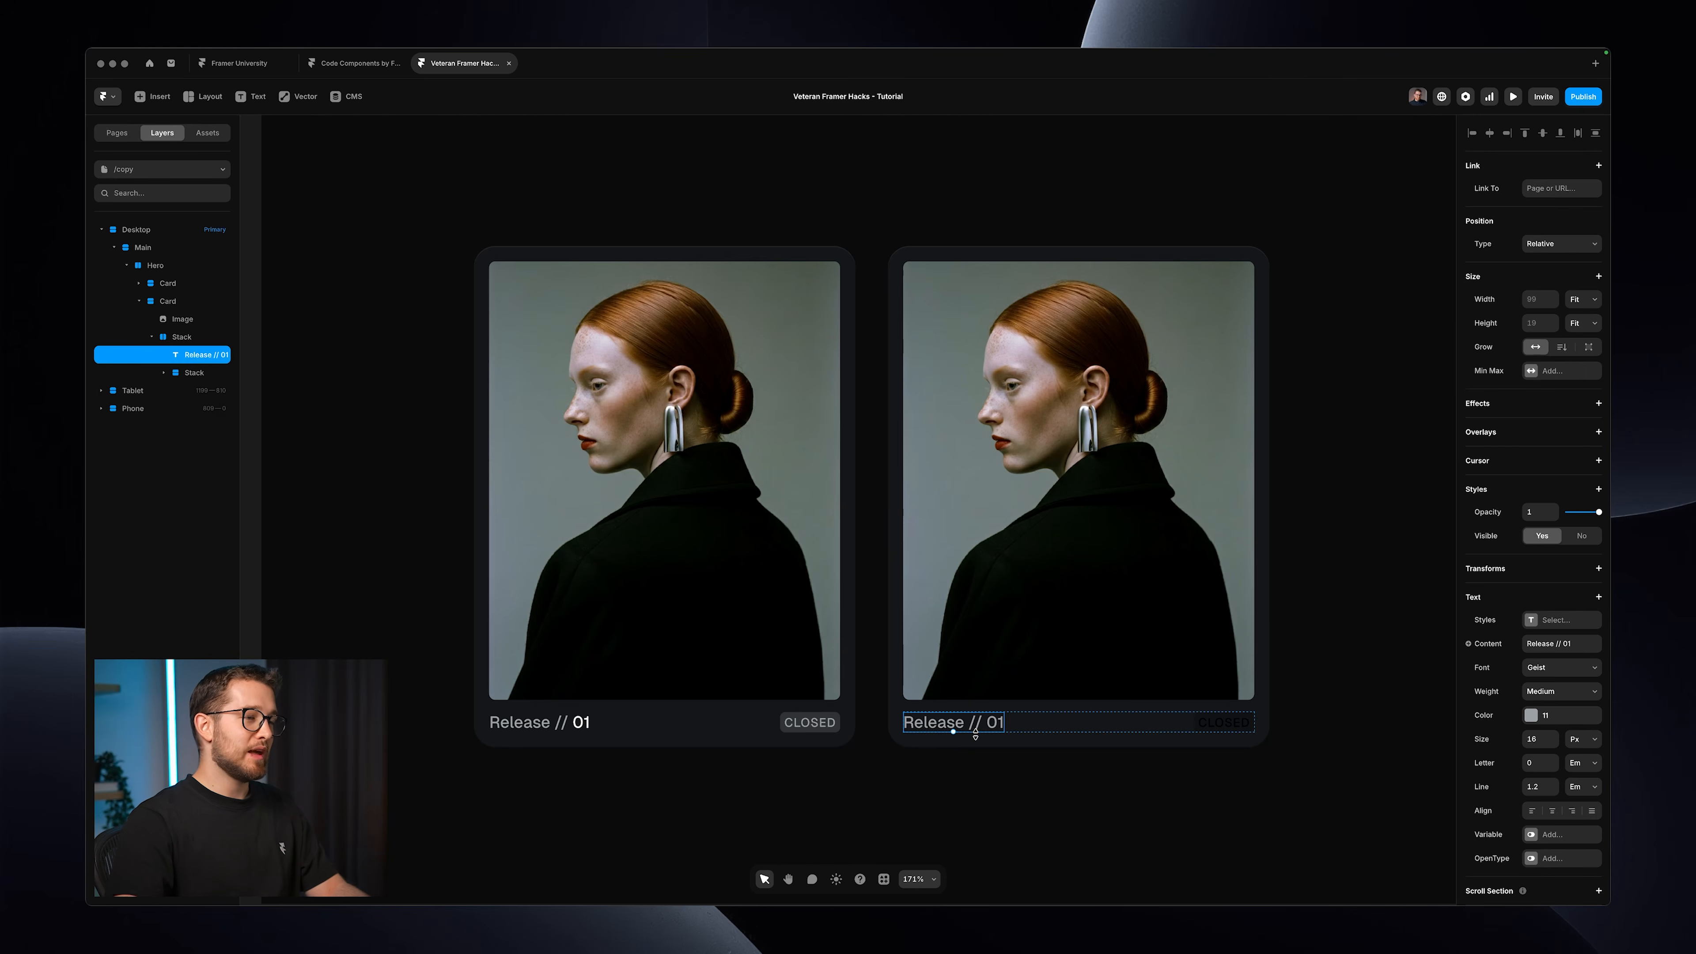
Transfer the style of the stack around the first card's CLOSED label to the second card's matching stack.
{"action": "left_click", "coordinate": [833, 719], "text": "super"}
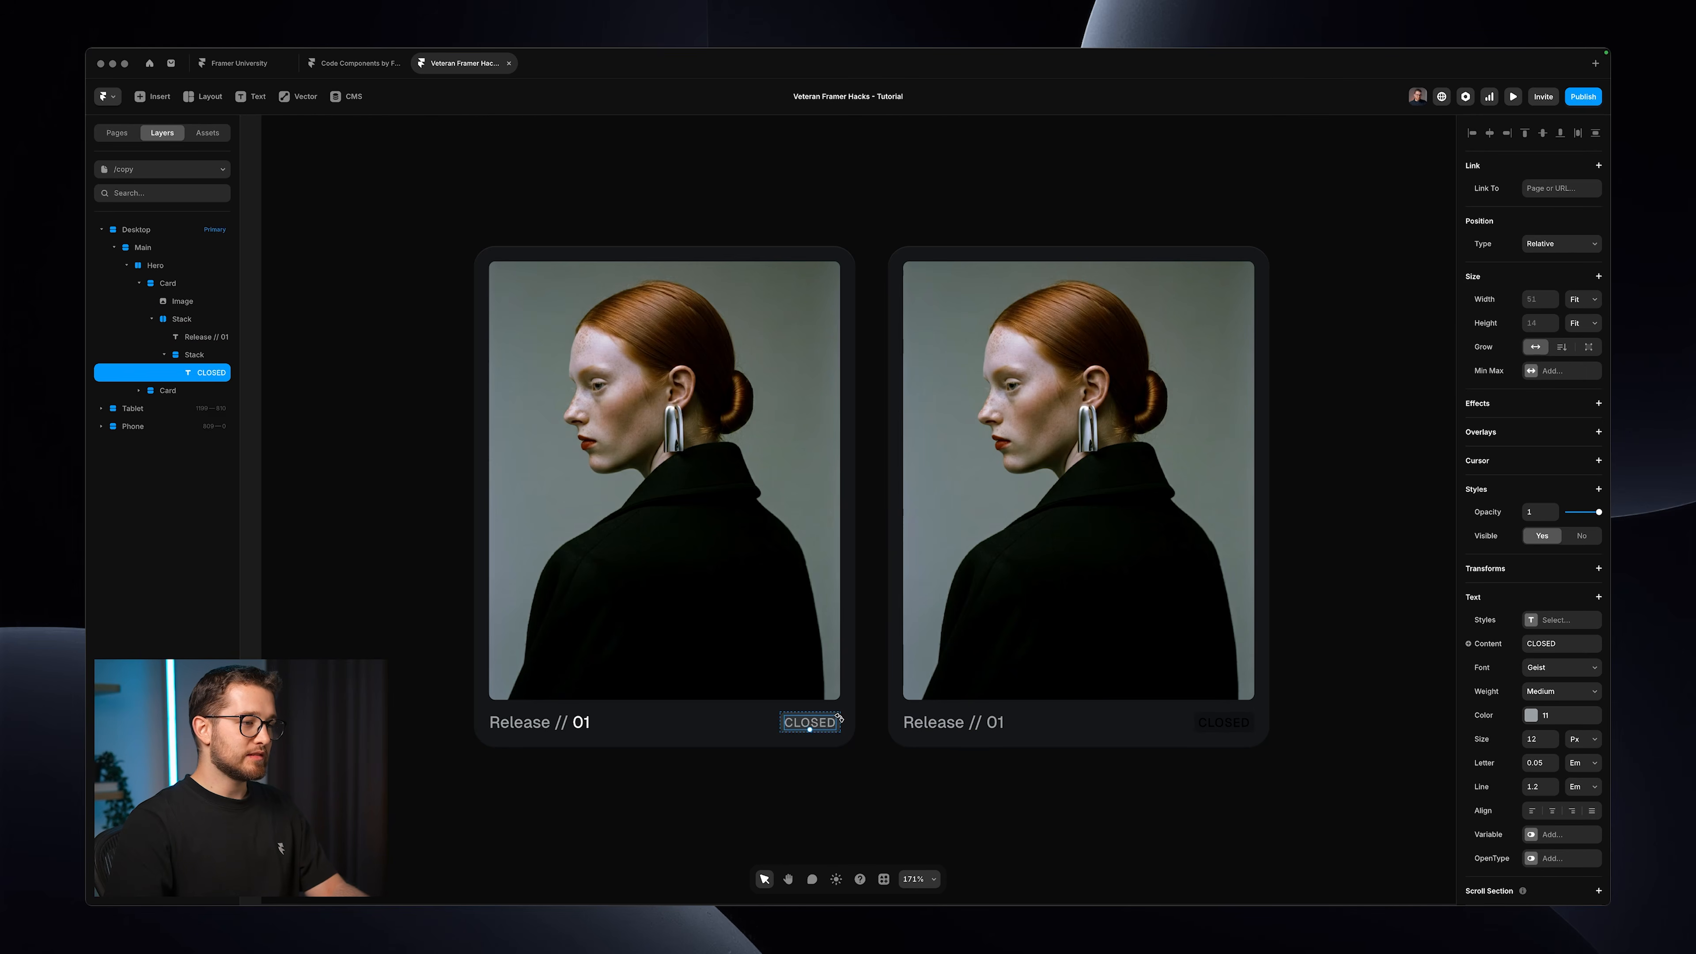
{"action": "scroll", "coordinate": [848, 730], "scroll_direction": "up", "scroll_amount": 3}
{"action": "left_click", "coordinate": [837, 722], "text": "super"}
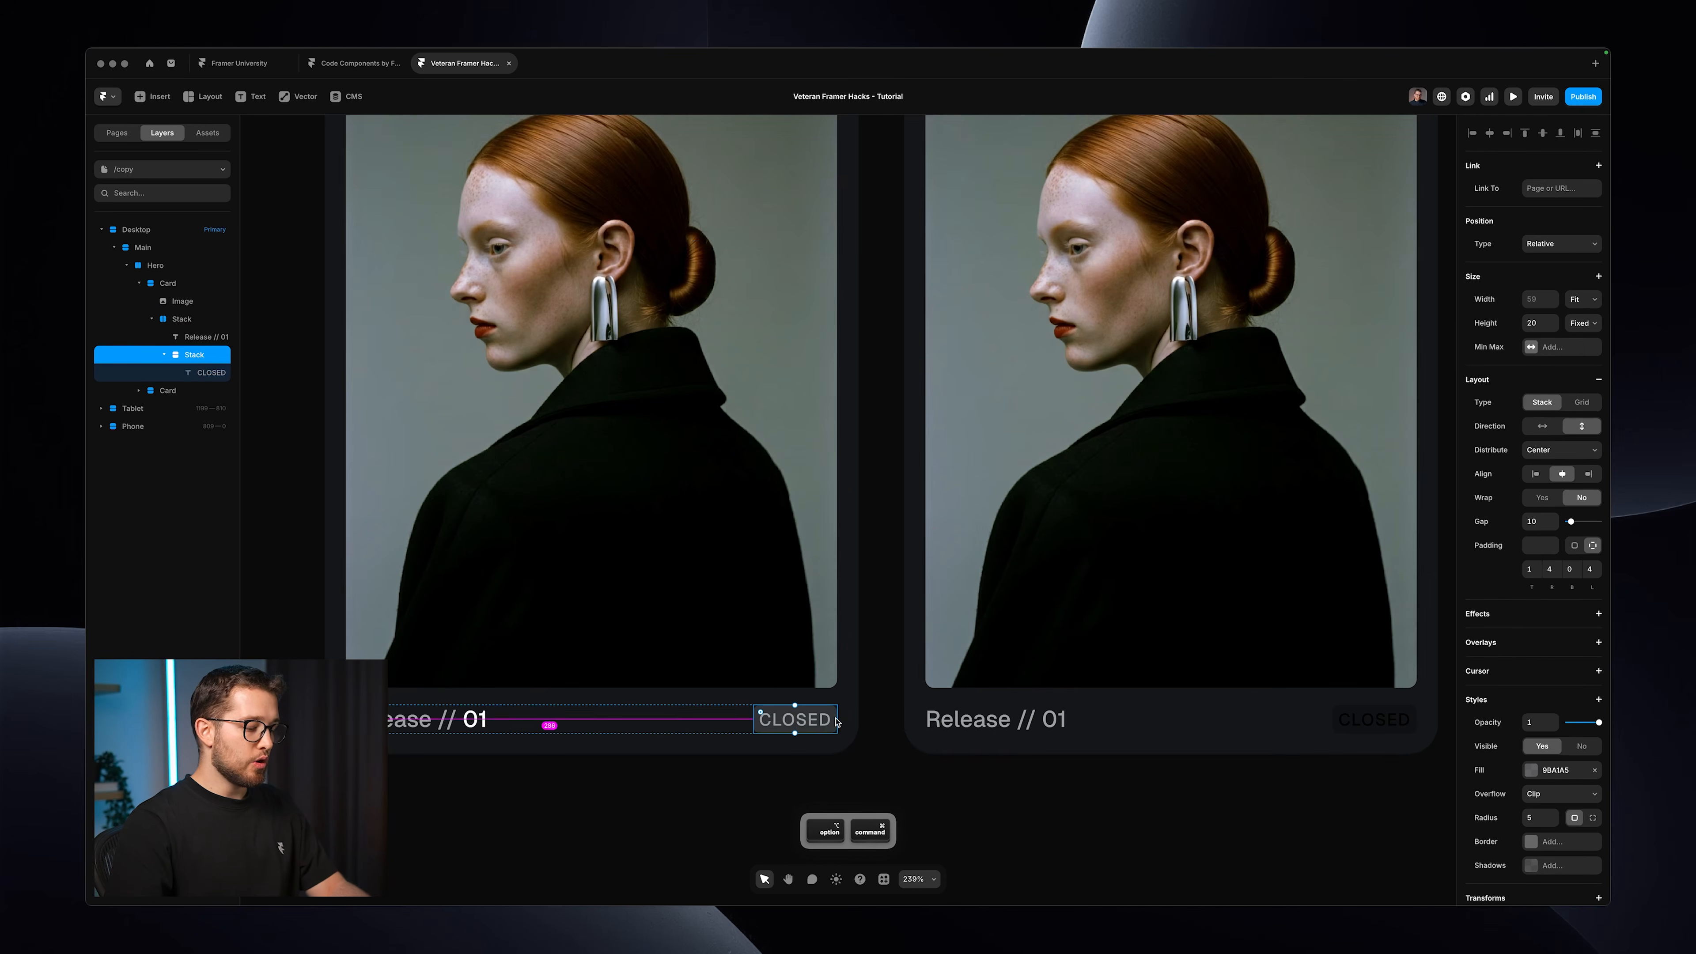
{"action": "left_click", "coordinate": [1411, 731], "text": "super"}
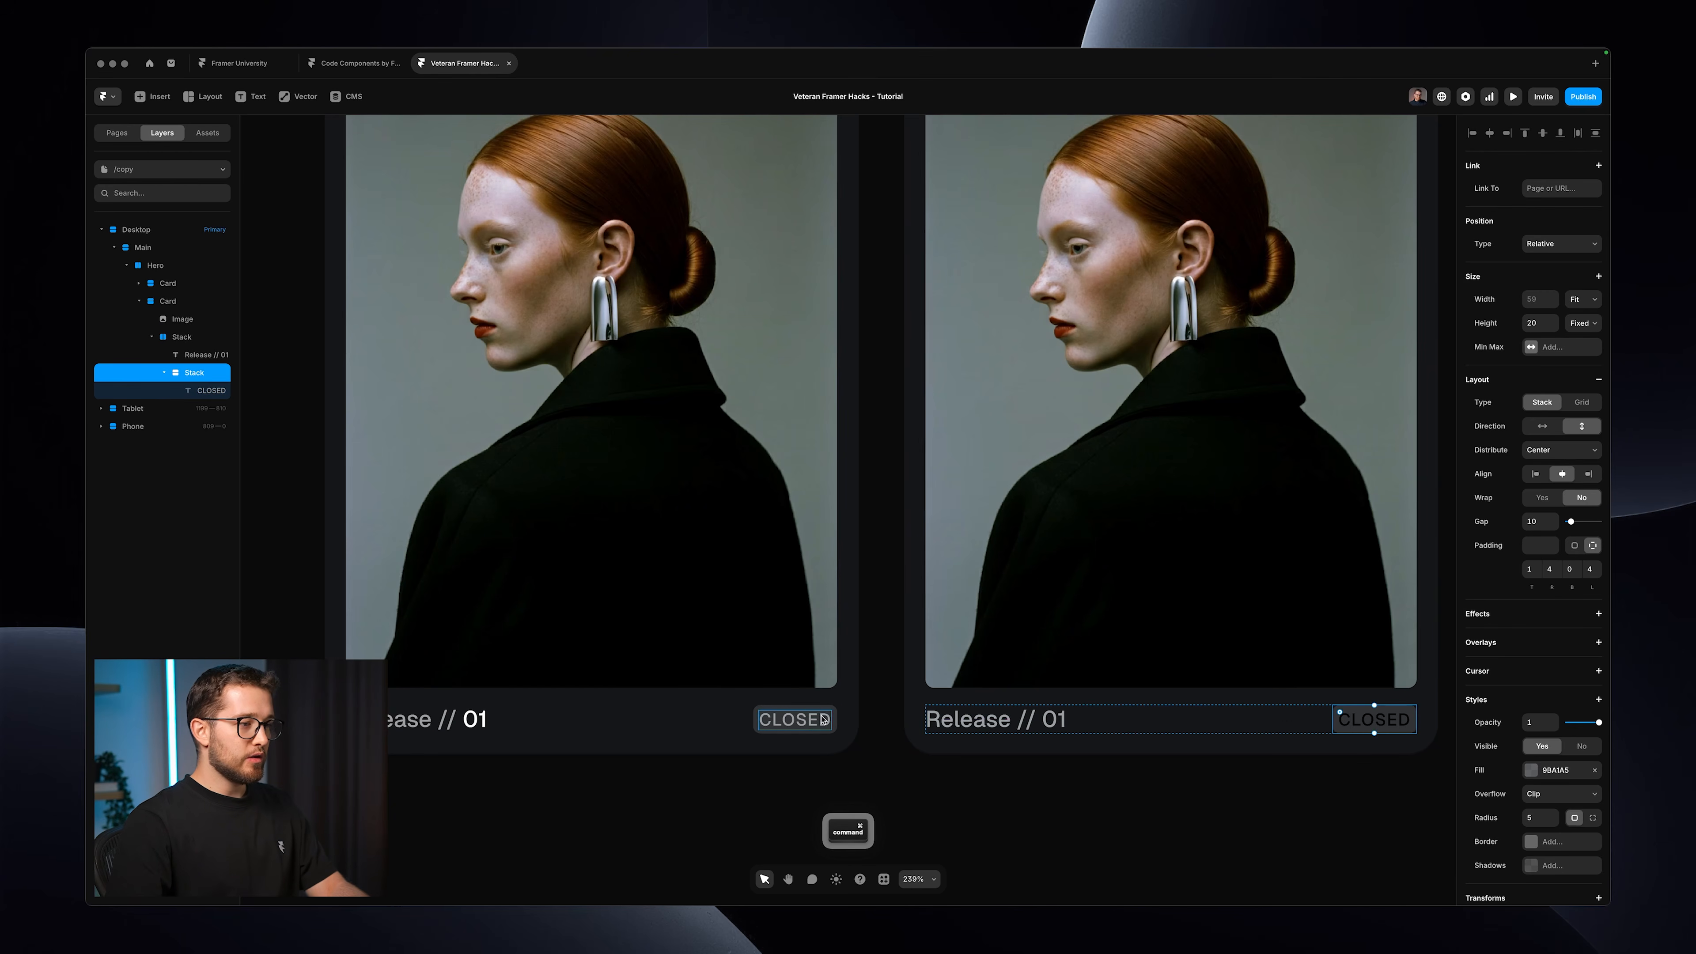
Copy the first card's CLOSED text style and paste it onto the second card's CLOSED text.
{"action": "left_click", "coordinate": [835, 726], "text": "super"}
{"action": "key", "text": "alt+super+c"}
{"action": "left_click", "coordinate": [1394, 724], "text": "super"}
{"action": "key", "text": "alt+super+v"}
{"action": "scroll", "coordinate": [1394, 725], "scroll_direction": "down", "scroll_amount": 3}
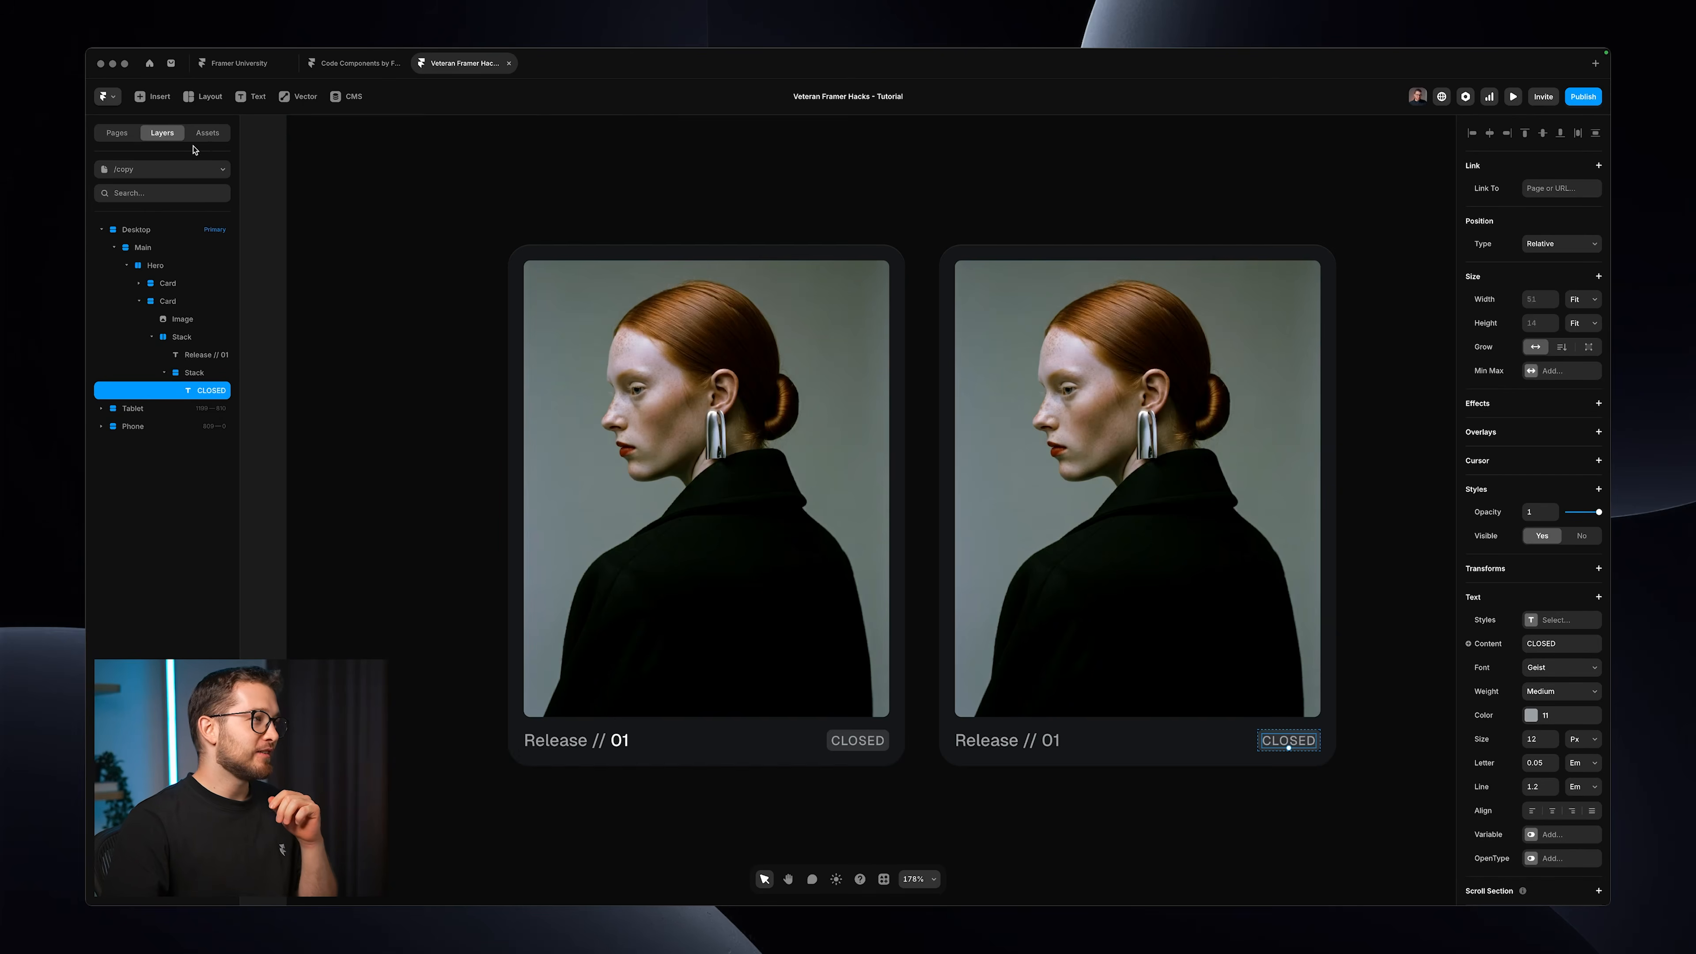
Open the /link page and bring its Buy now and Learn more buttons into close view.
{"action": "left_click", "coordinate": [119, 133]}
{"action": "left_click", "coordinate": [131, 289]}
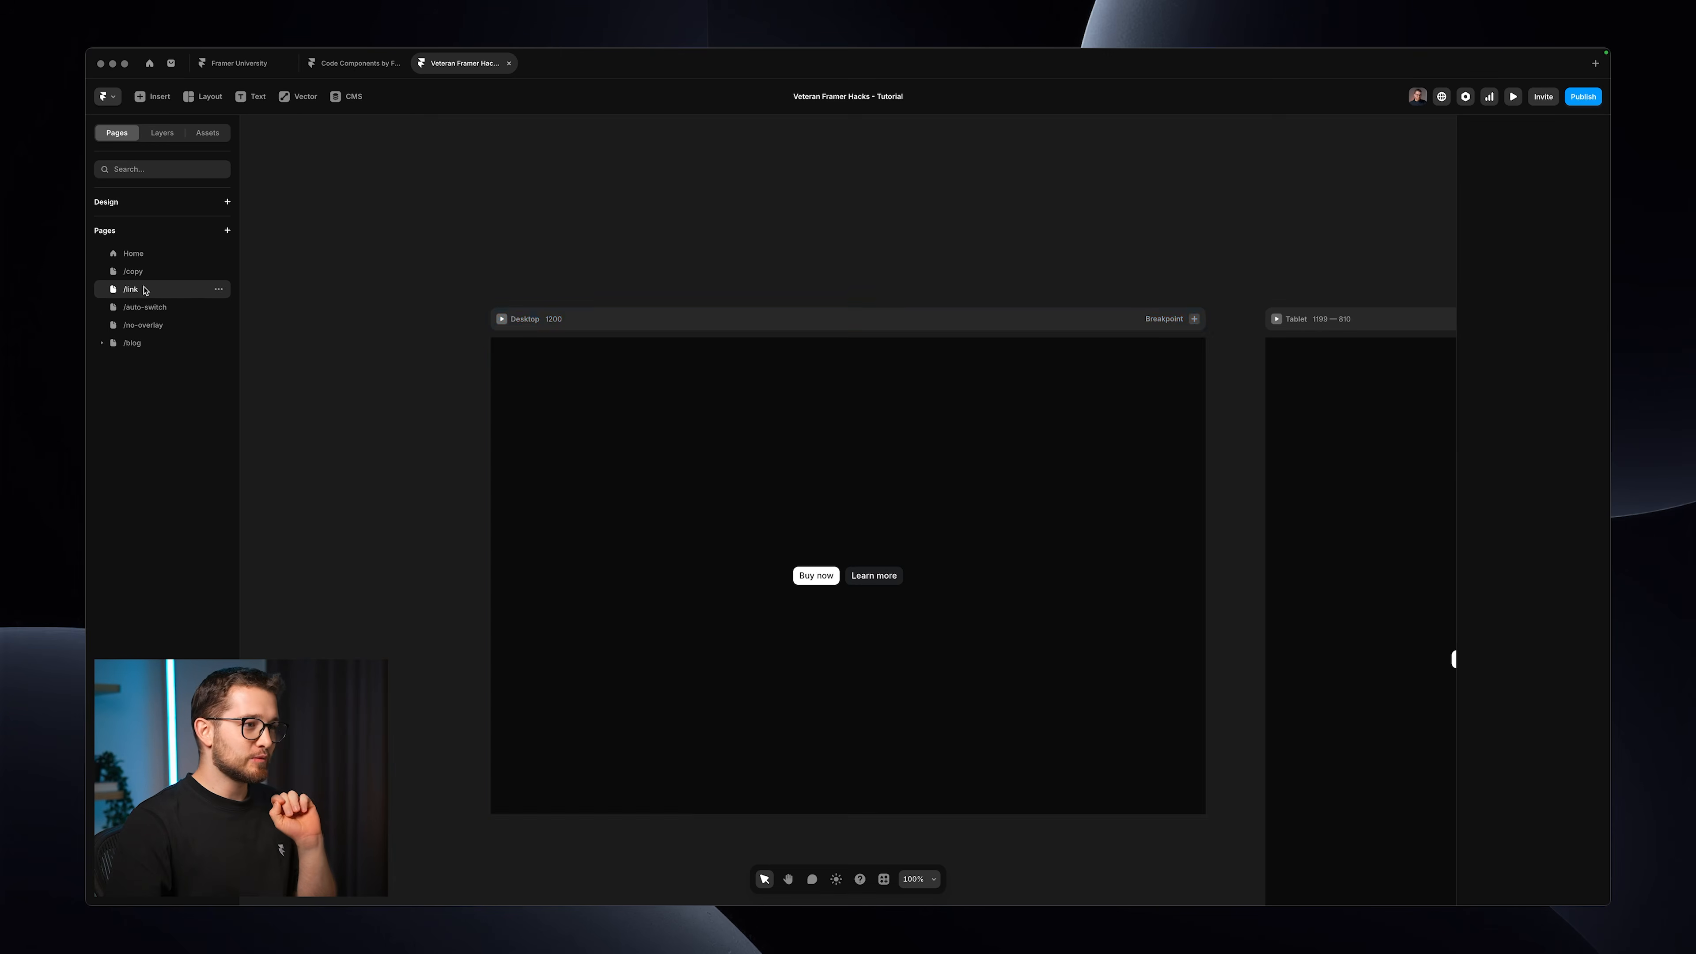
{"action": "key", "text": "shift+2"}
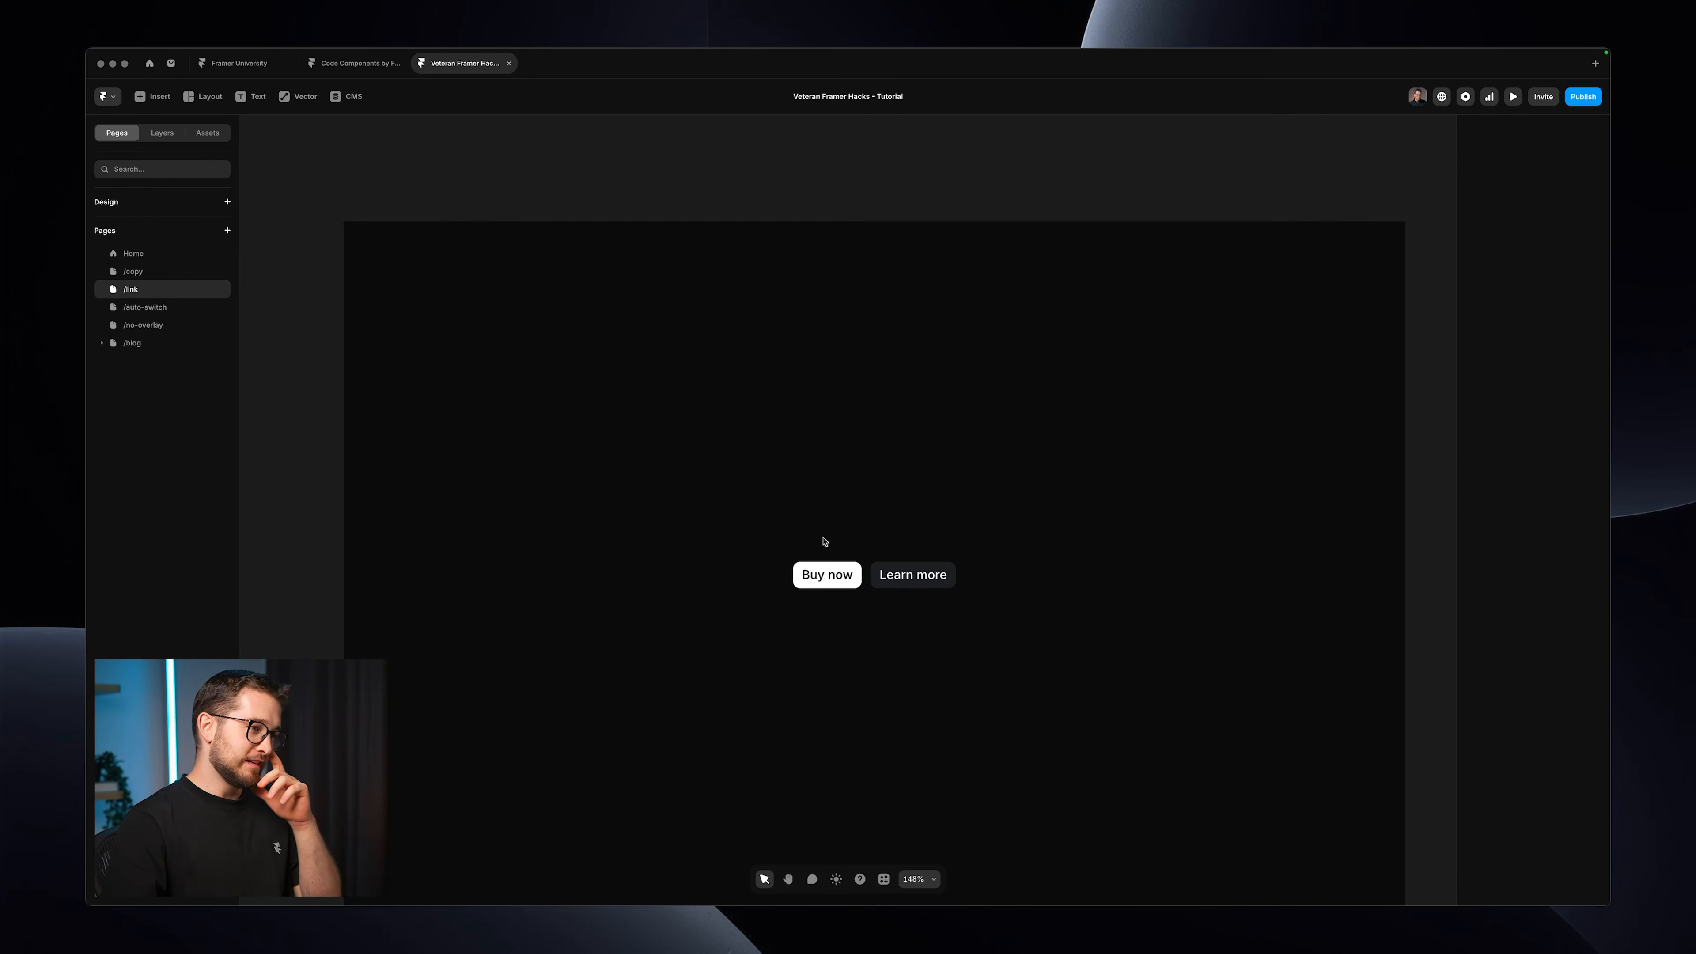
Preview the page, follow the Buy now button's link, and close the website it opens.
{"action": "key", "text": "super+p"}
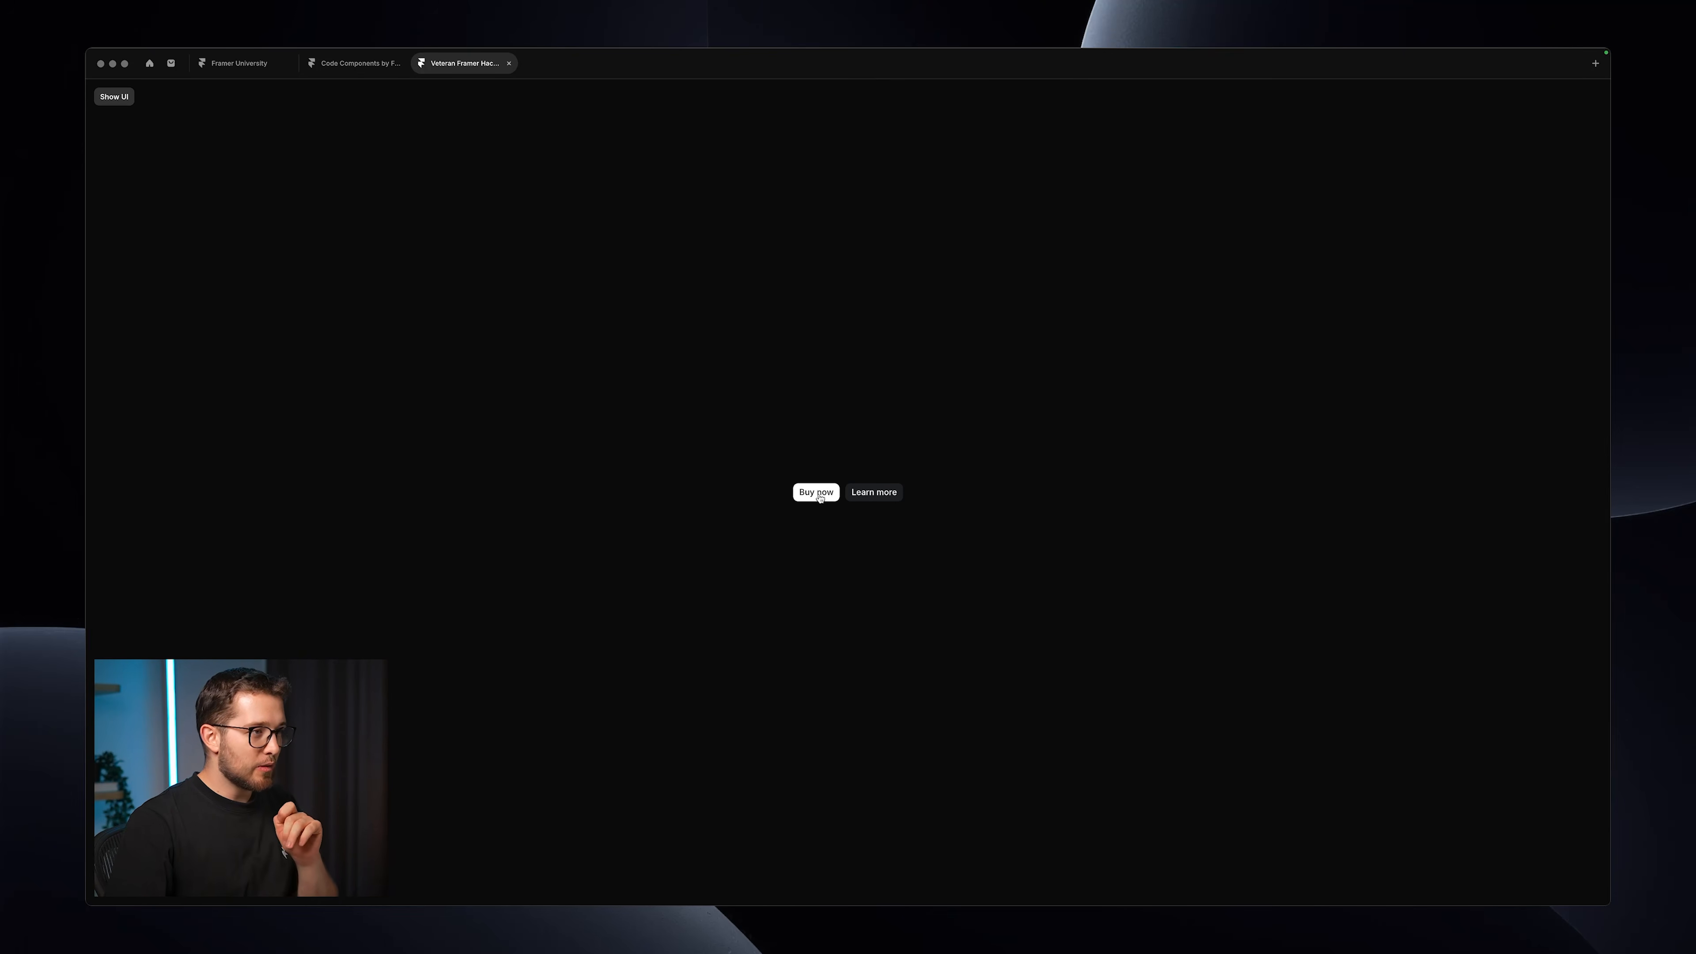
{"action": "left_click", "coordinate": [820, 498]}
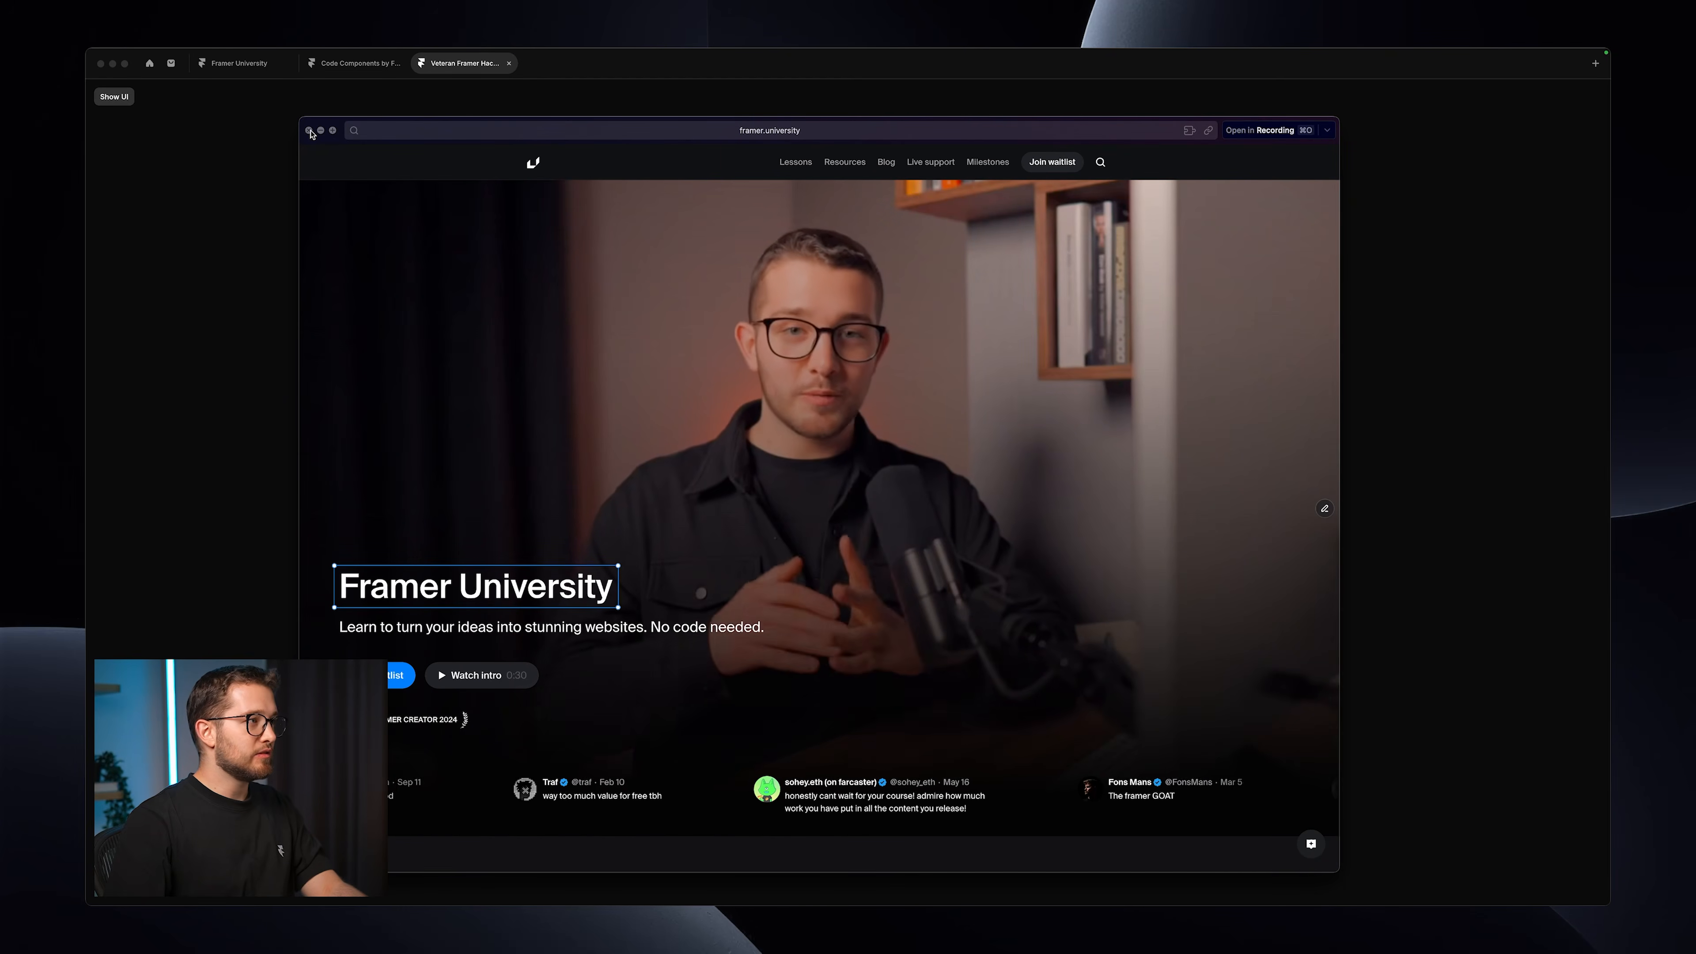
{"action": "left_click", "coordinate": [309, 131]}
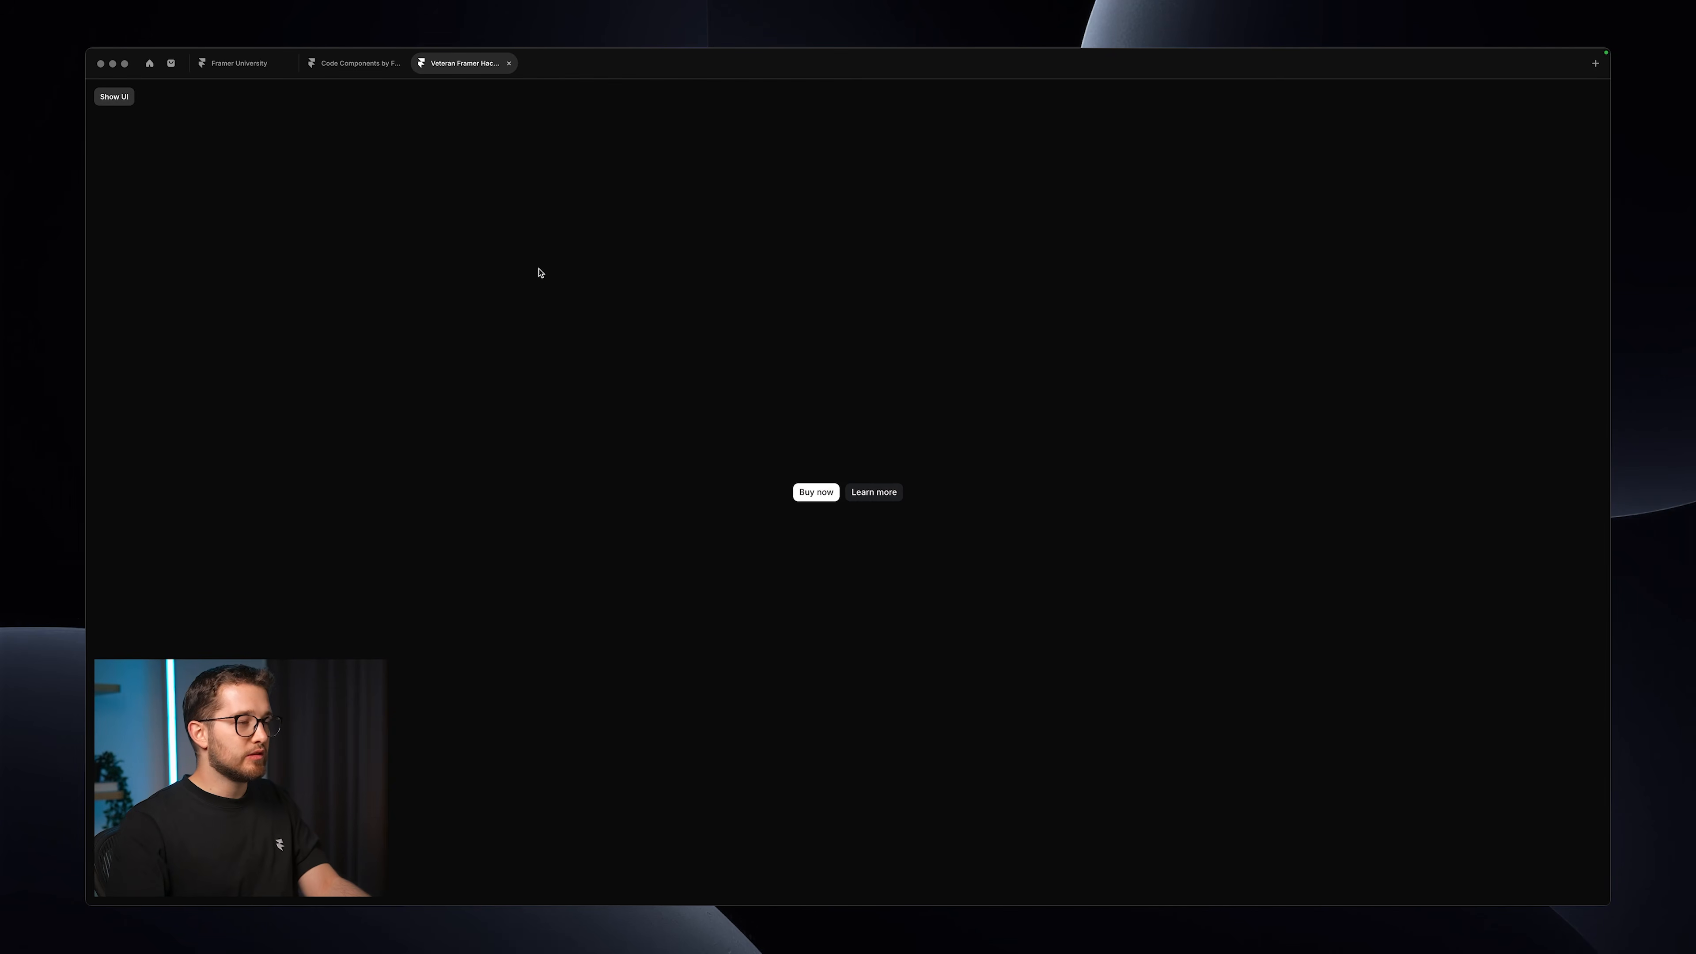
{"action": "key", "text": "super+p"}
{"action": "key", "text": "super+p"}
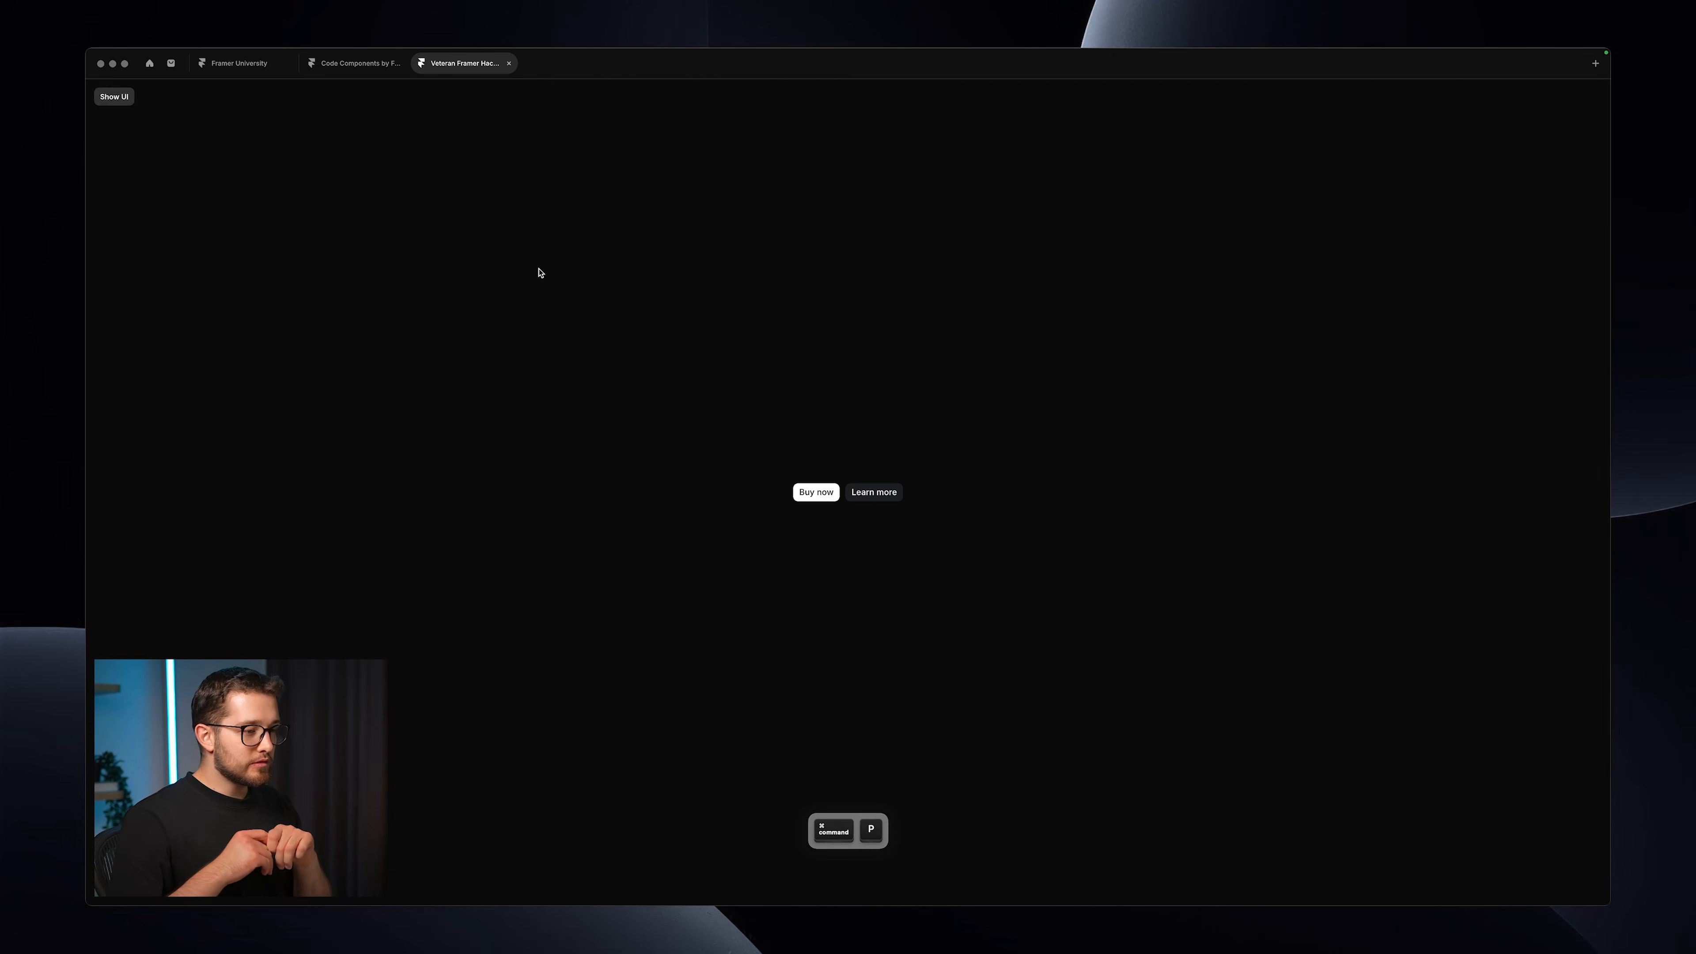
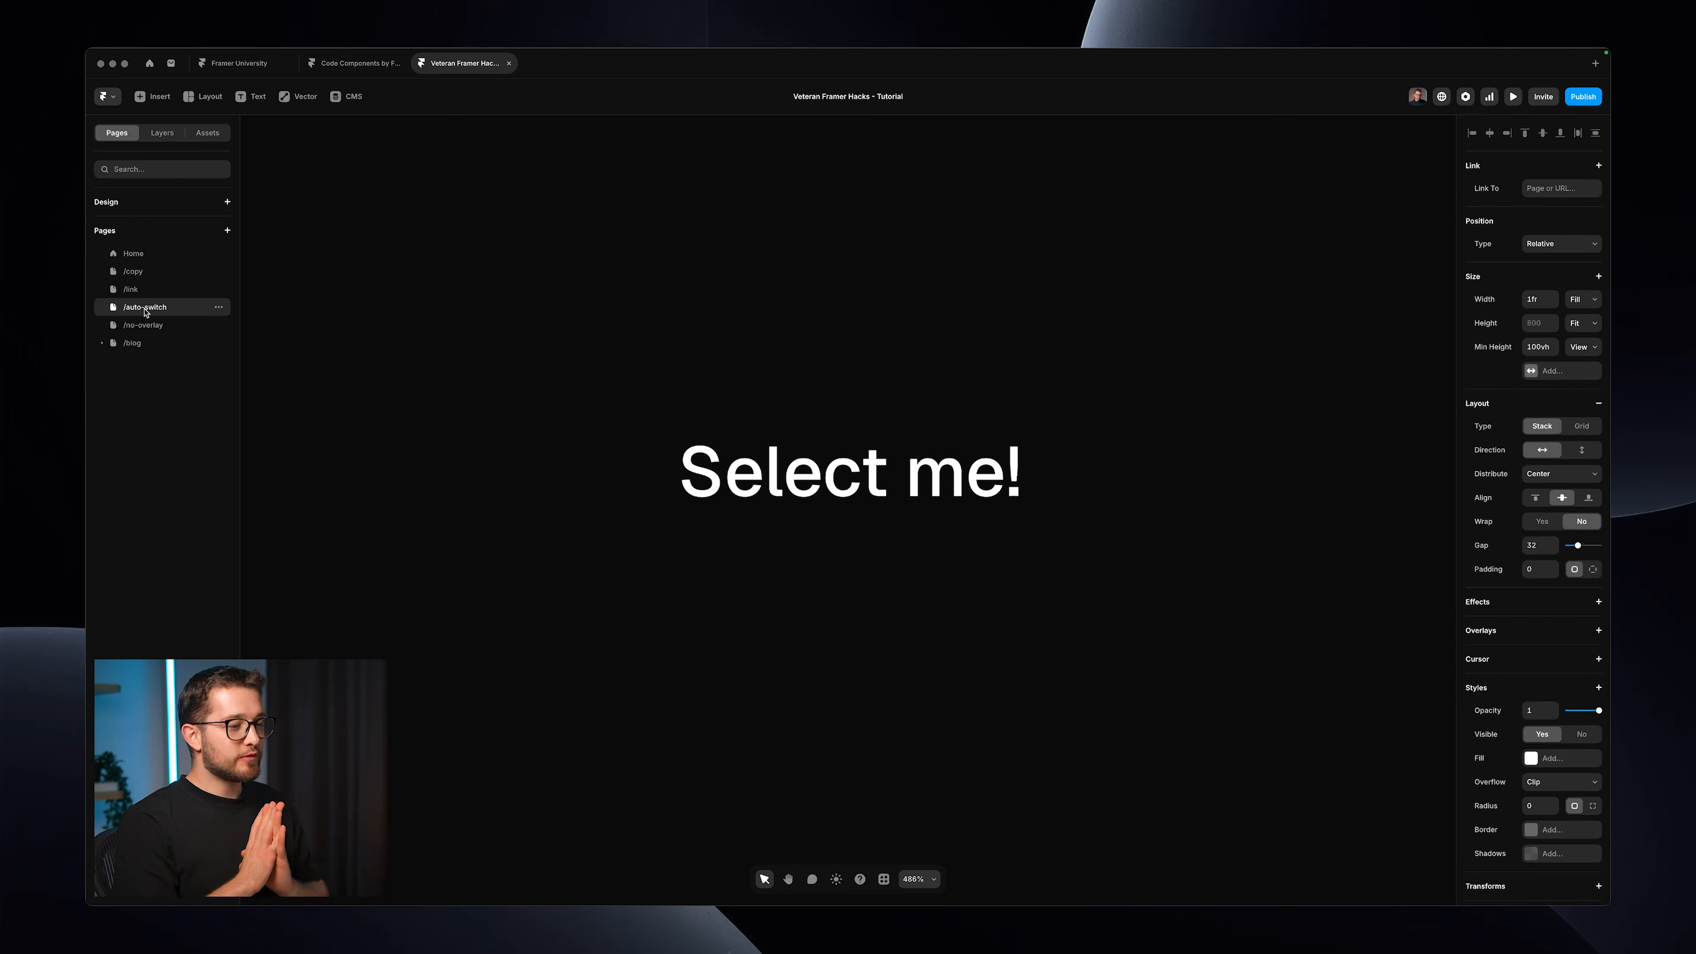
Select the nested "Select me!" text directly on the /auto-switch page's canvas.
{"action": "scroll", "coordinate": [818, 478], "scroll_direction": "up", "scroll_amount": 5}
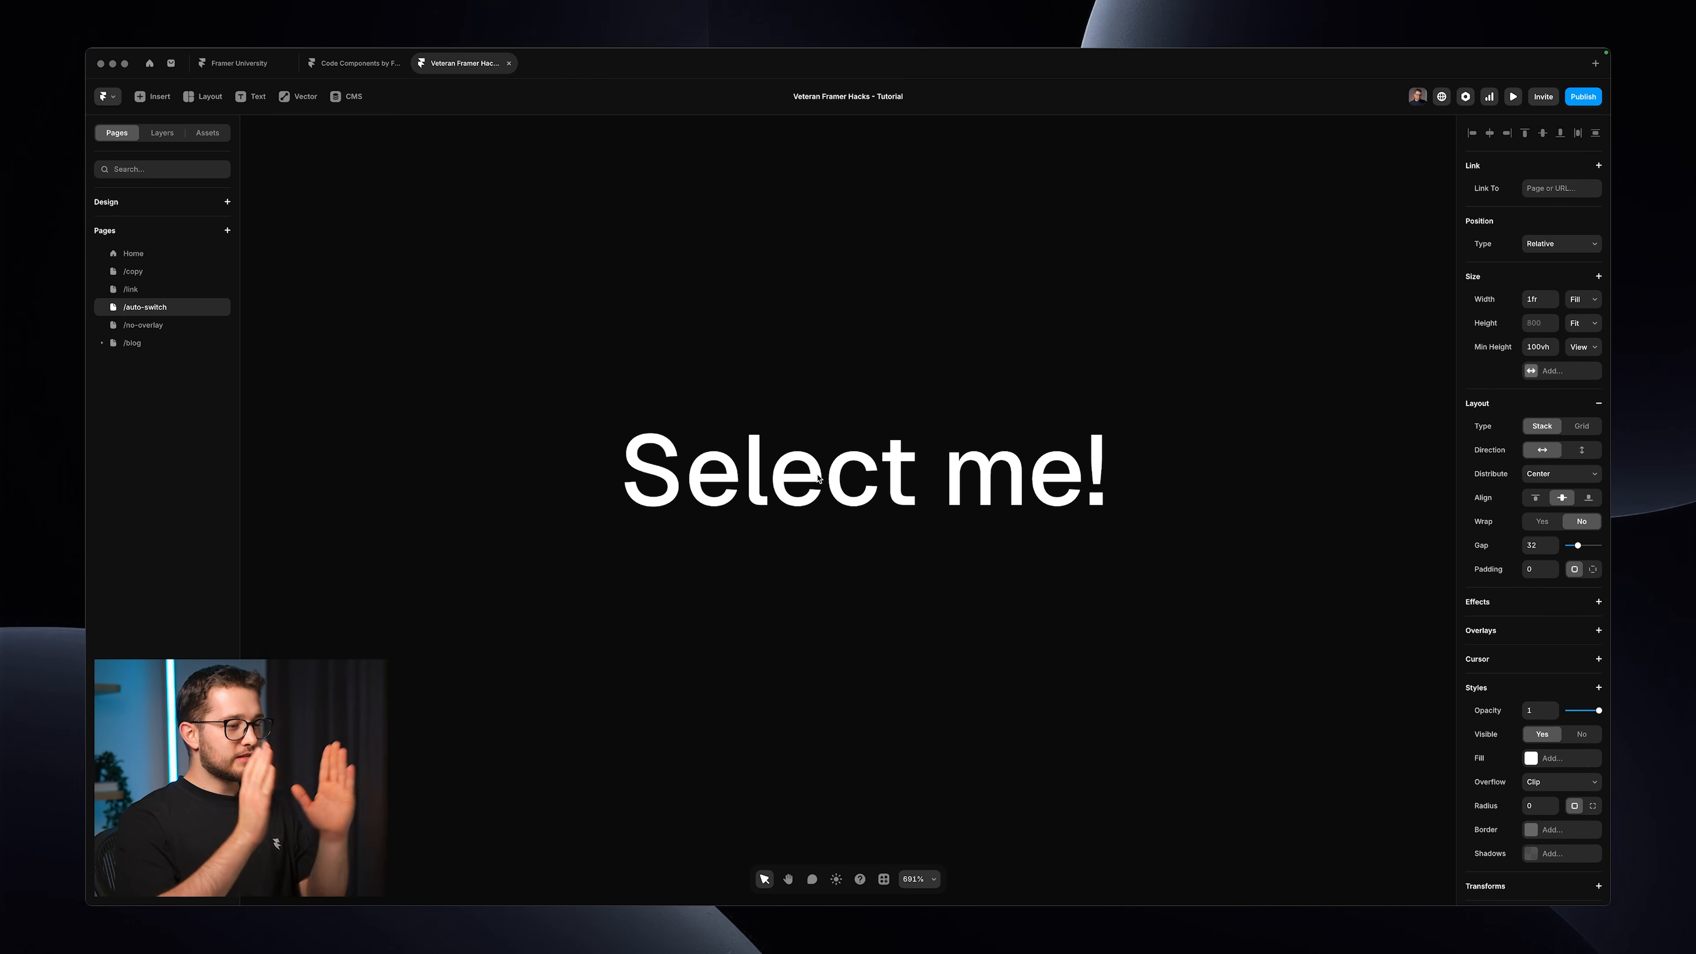
{"action": "key", "text": "super"}
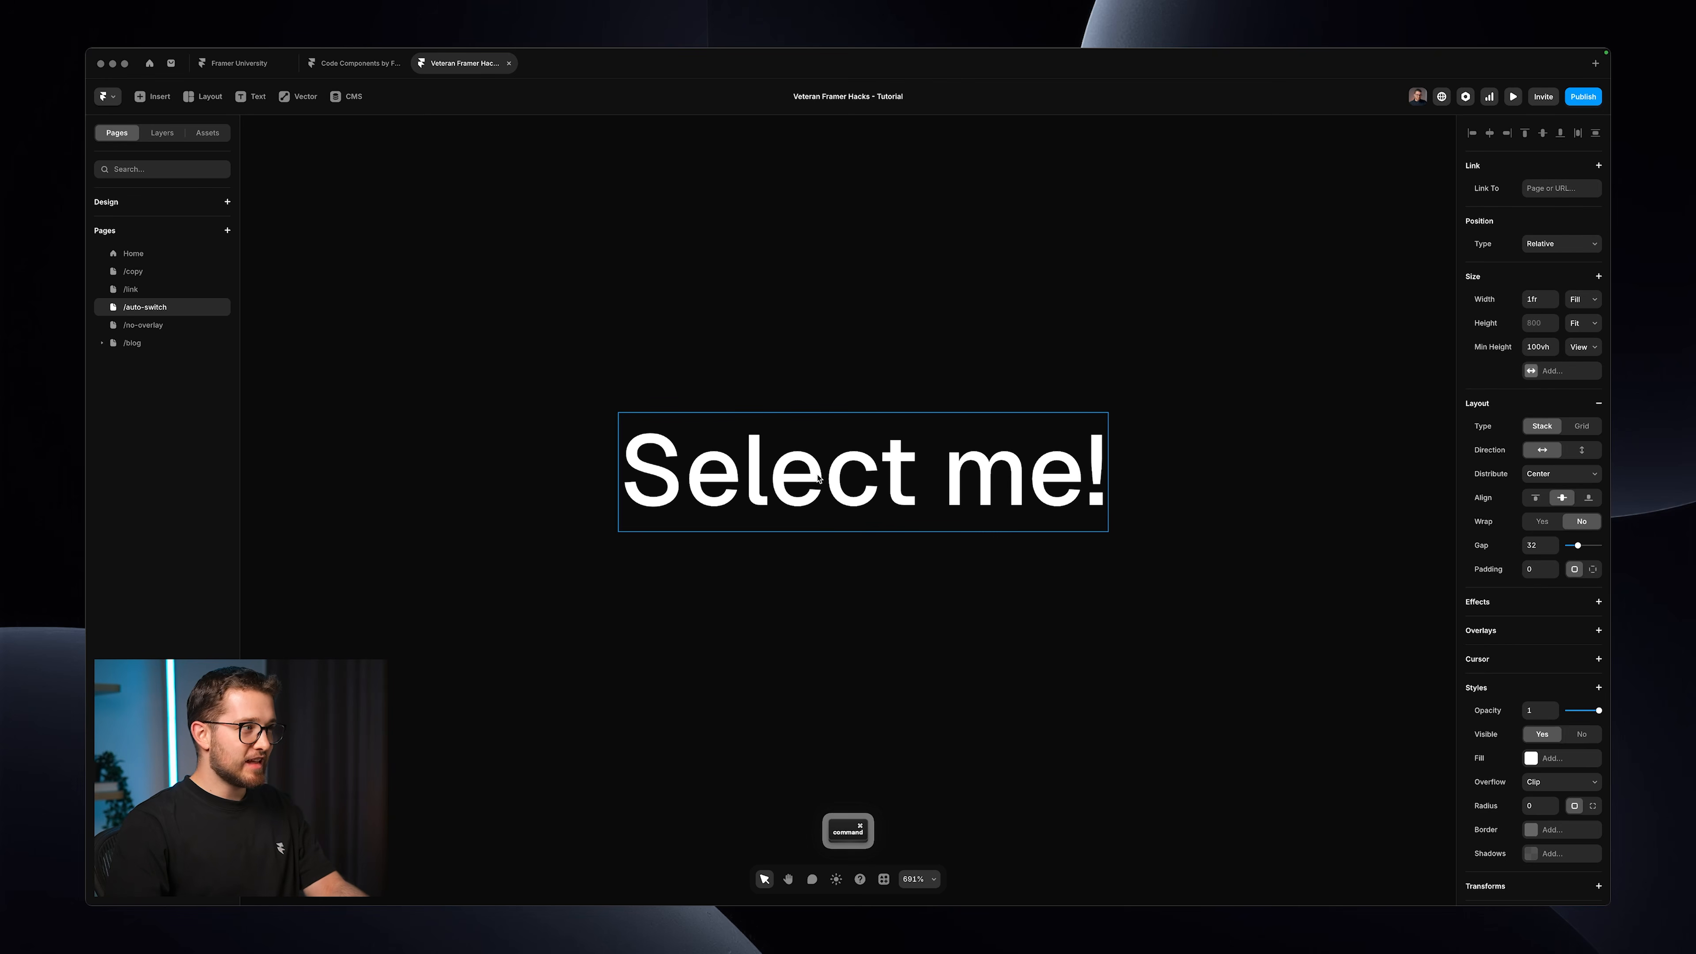
{"action": "left_click", "coordinate": [818, 477], "text": "super"}
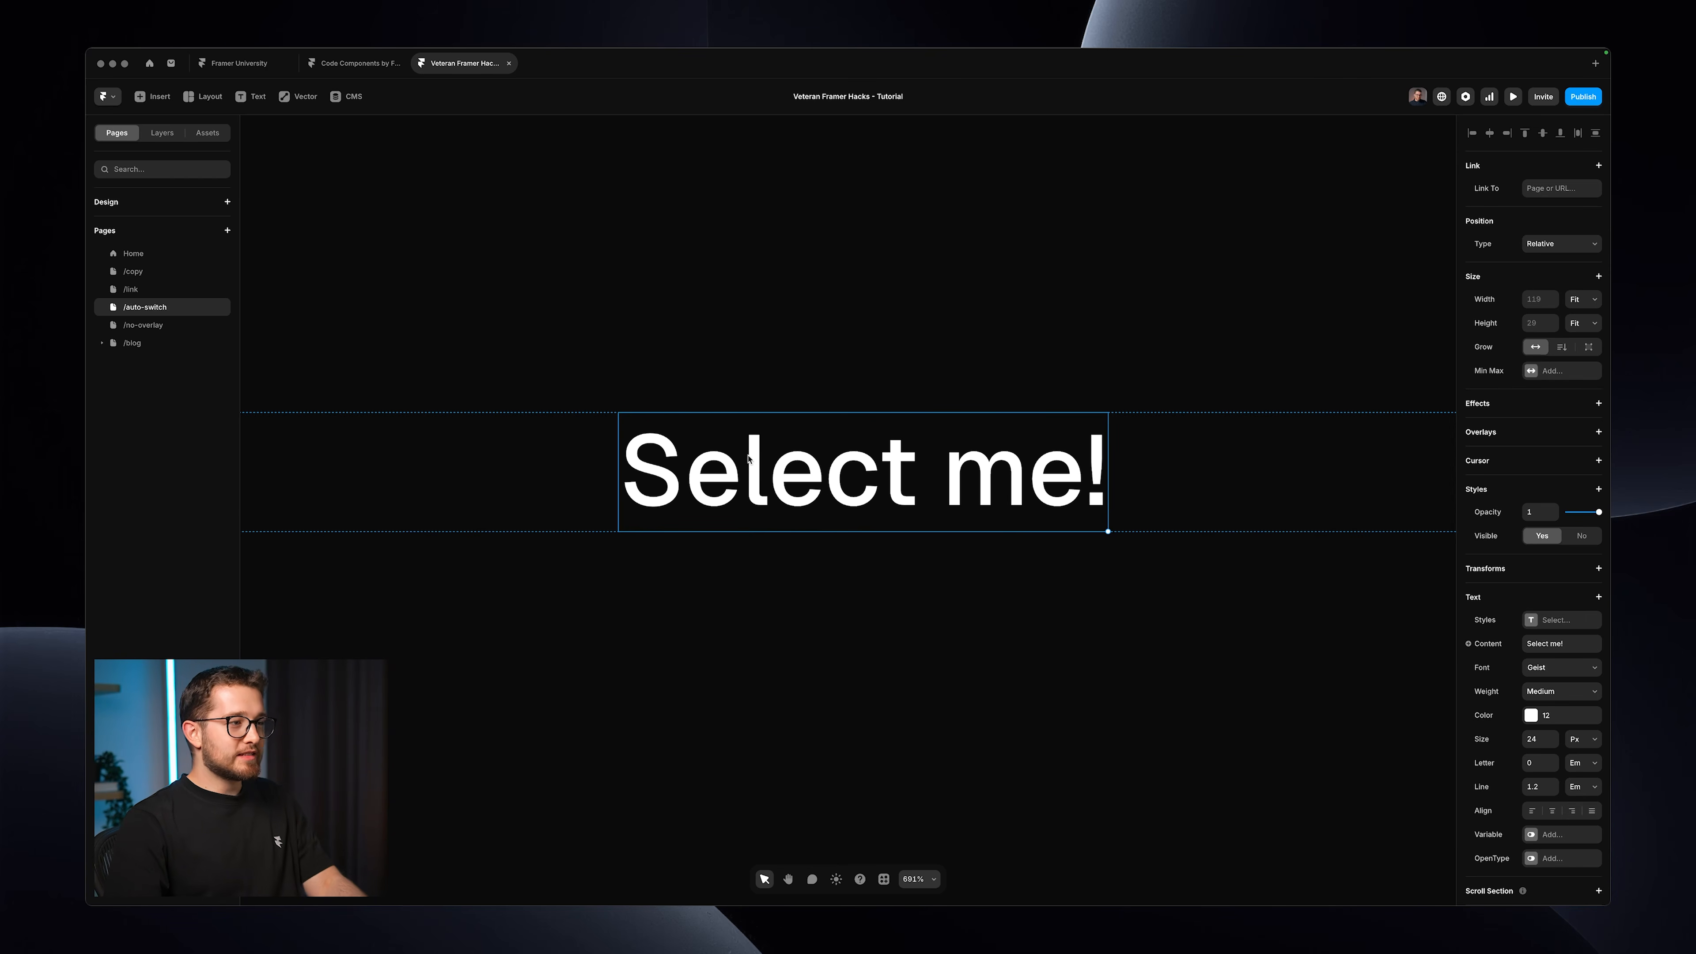
{"action": "left_click", "coordinate": [752, 595]}
{"action": "left_click", "coordinate": [826, 484]}
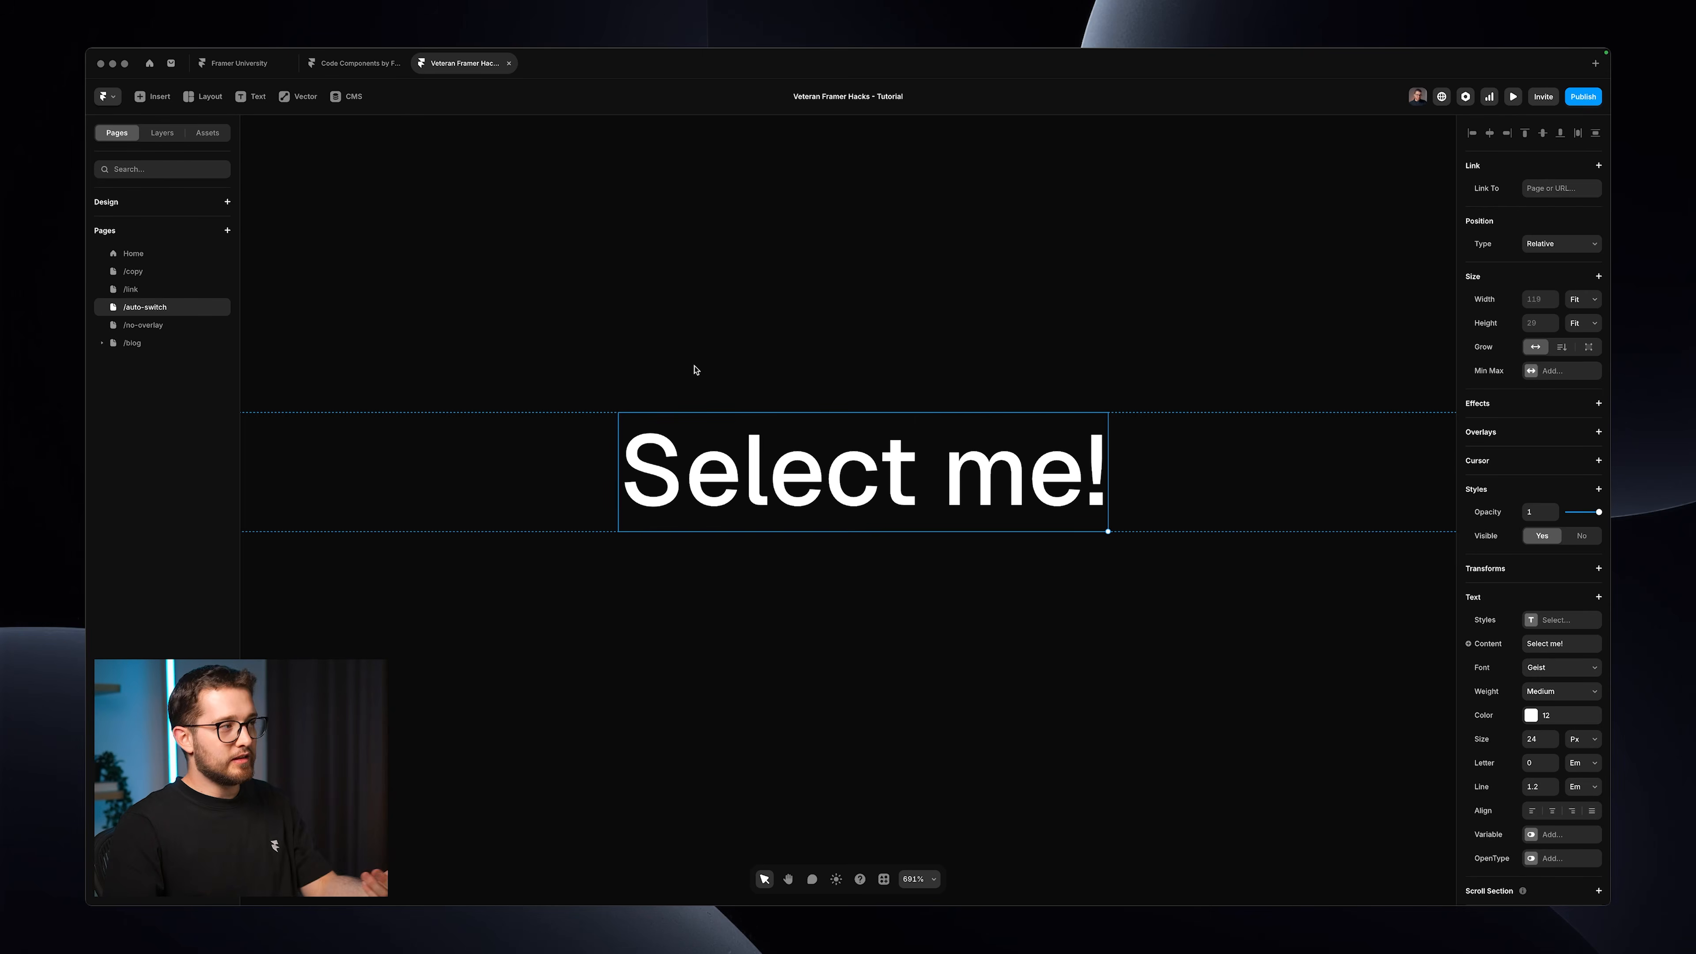
Show the page's layer tree and select the Content stack, followed by its "Select me!" text layer.
{"action": "left_click", "coordinate": [166, 139]}
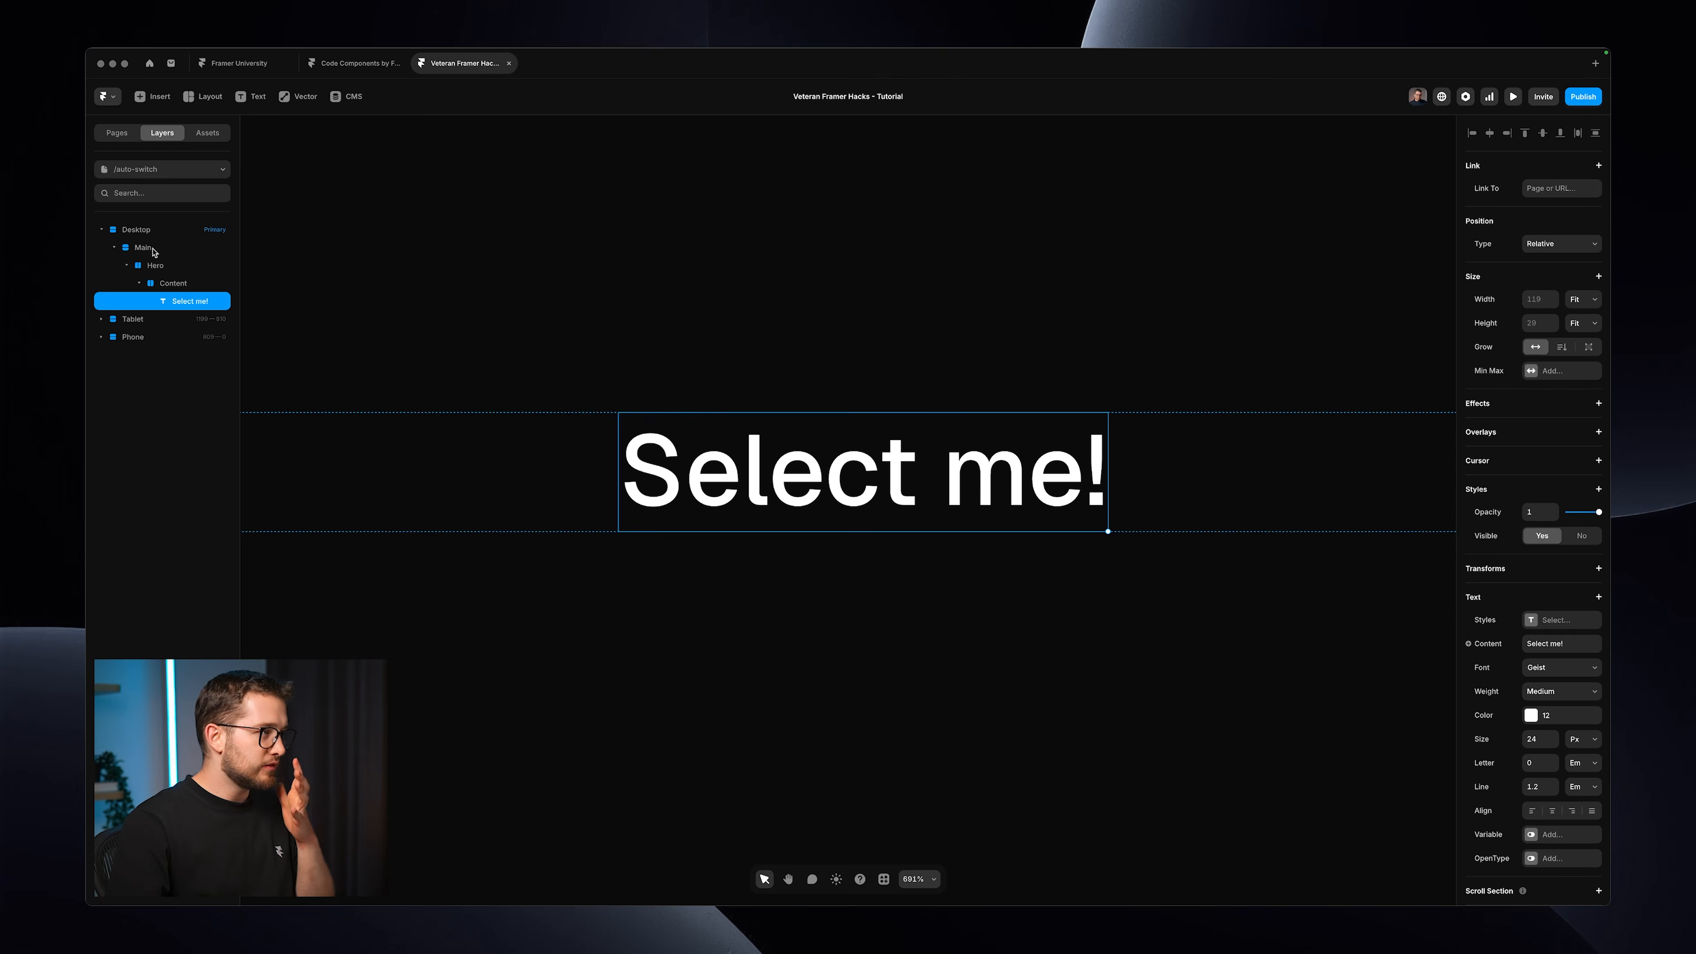
{"action": "left_click", "coordinate": [180, 285]}
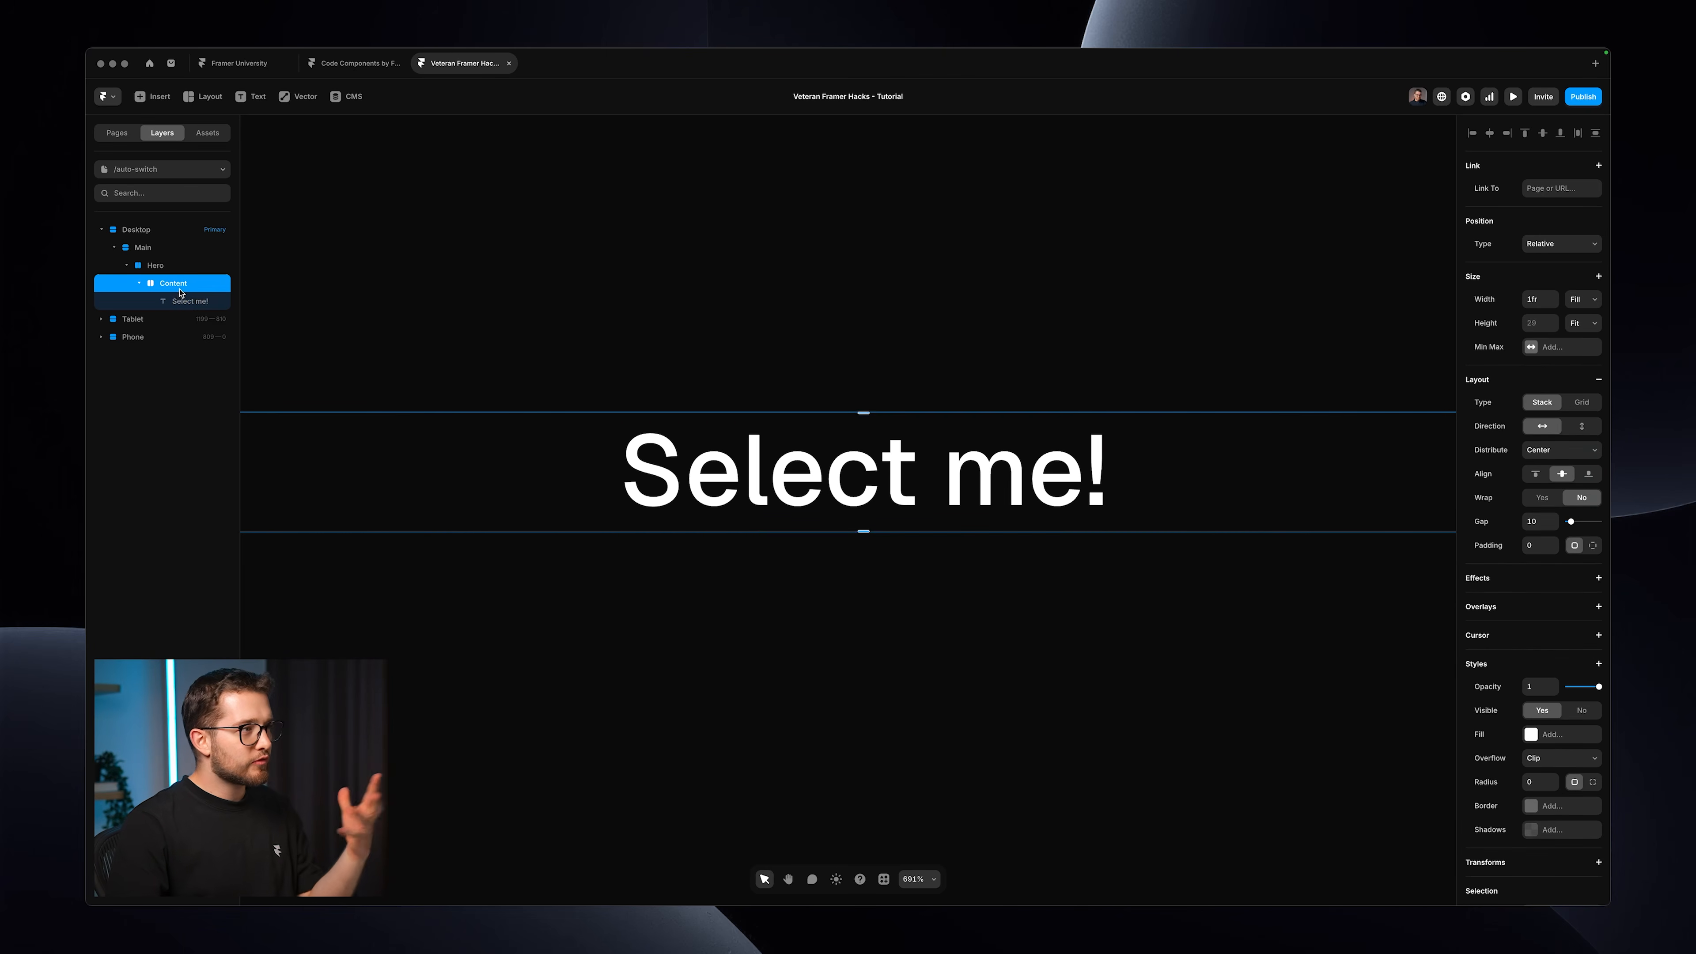
{"action": "left_click", "coordinate": [179, 301]}
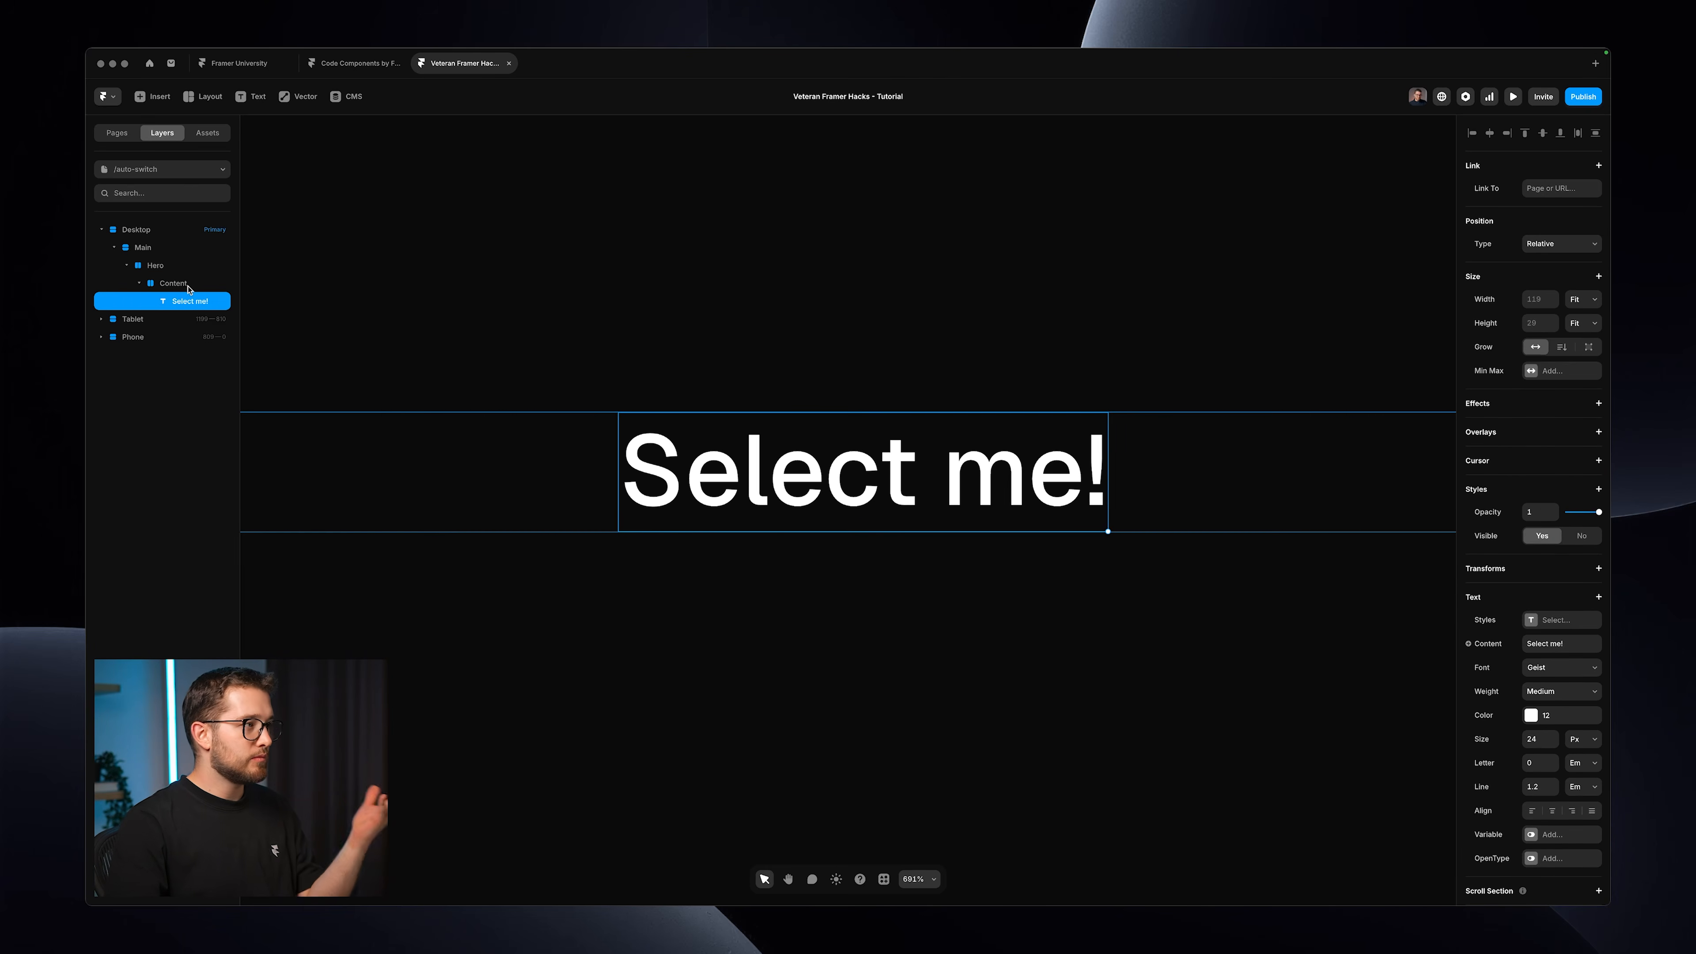
Return to the page list, reselect the "Select me!" text on the canvas, and show its layer in the layer tree.
{"action": "left_click", "coordinate": [118, 134]}
{"action": "left_click", "coordinate": [401, 352]}
{"action": "scroll", "coordinate": [398, 355], "scroll_direction": "down", "scroll_amount": 5}
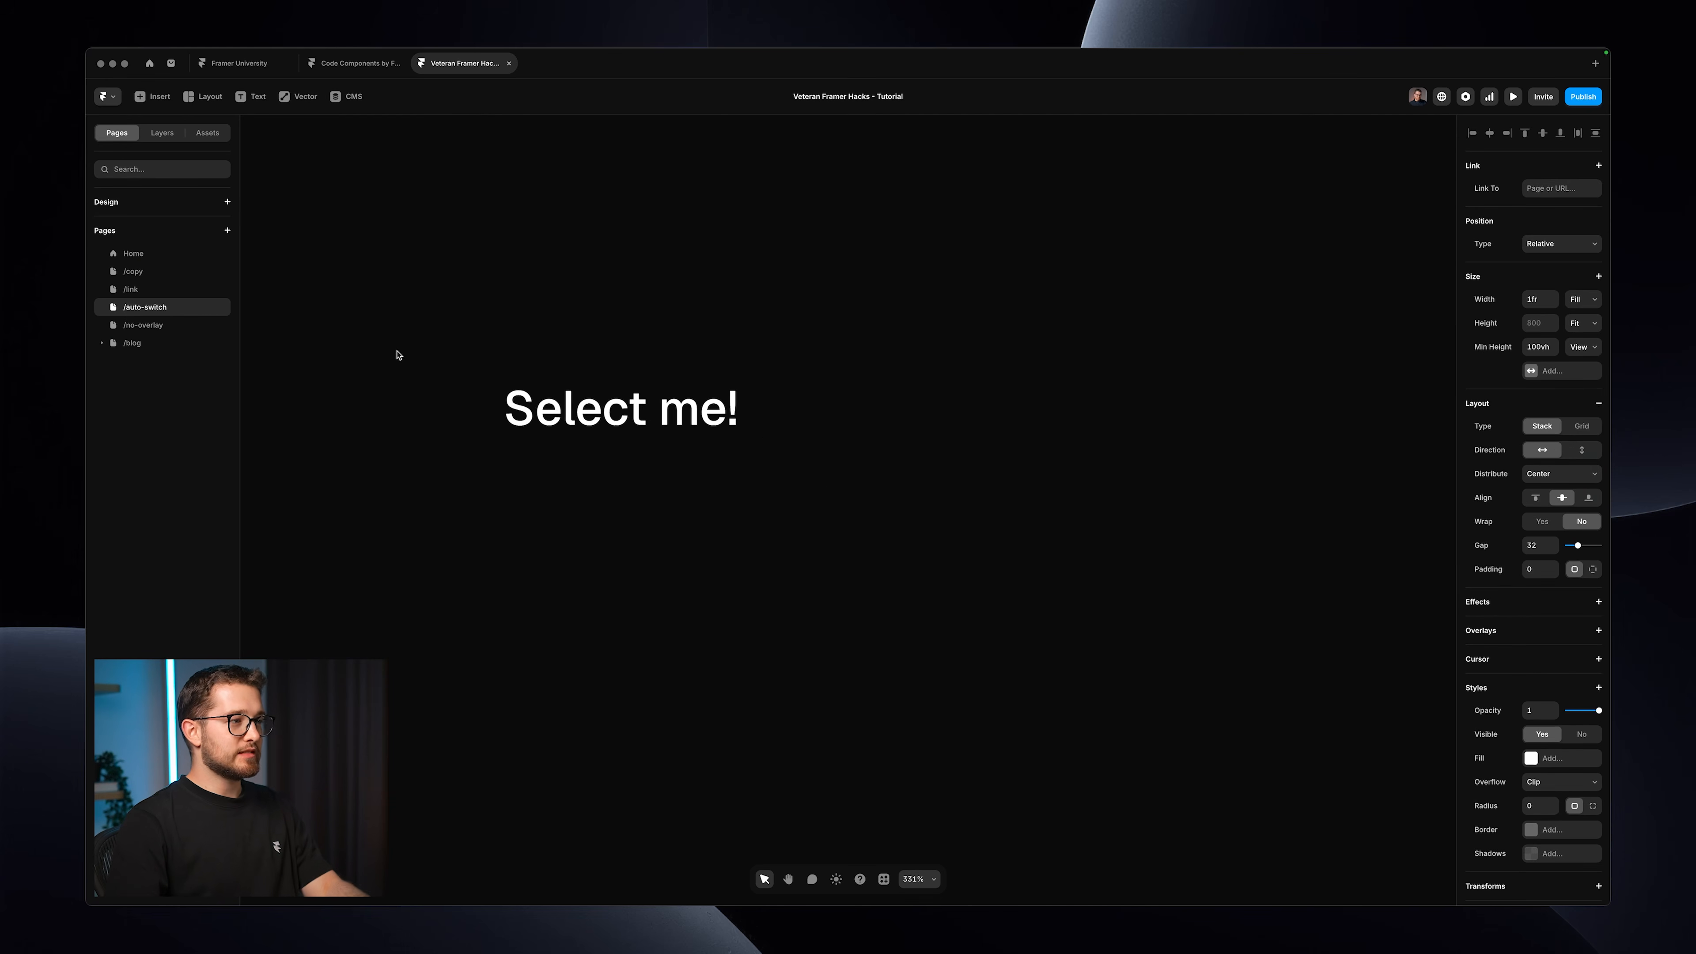
{"action": "left_click", "coordinate": [619, 442]}
{"action": "scroll", "coordinate": [619, 444], "scroll_direction": "up", "scroll_amount": 5}
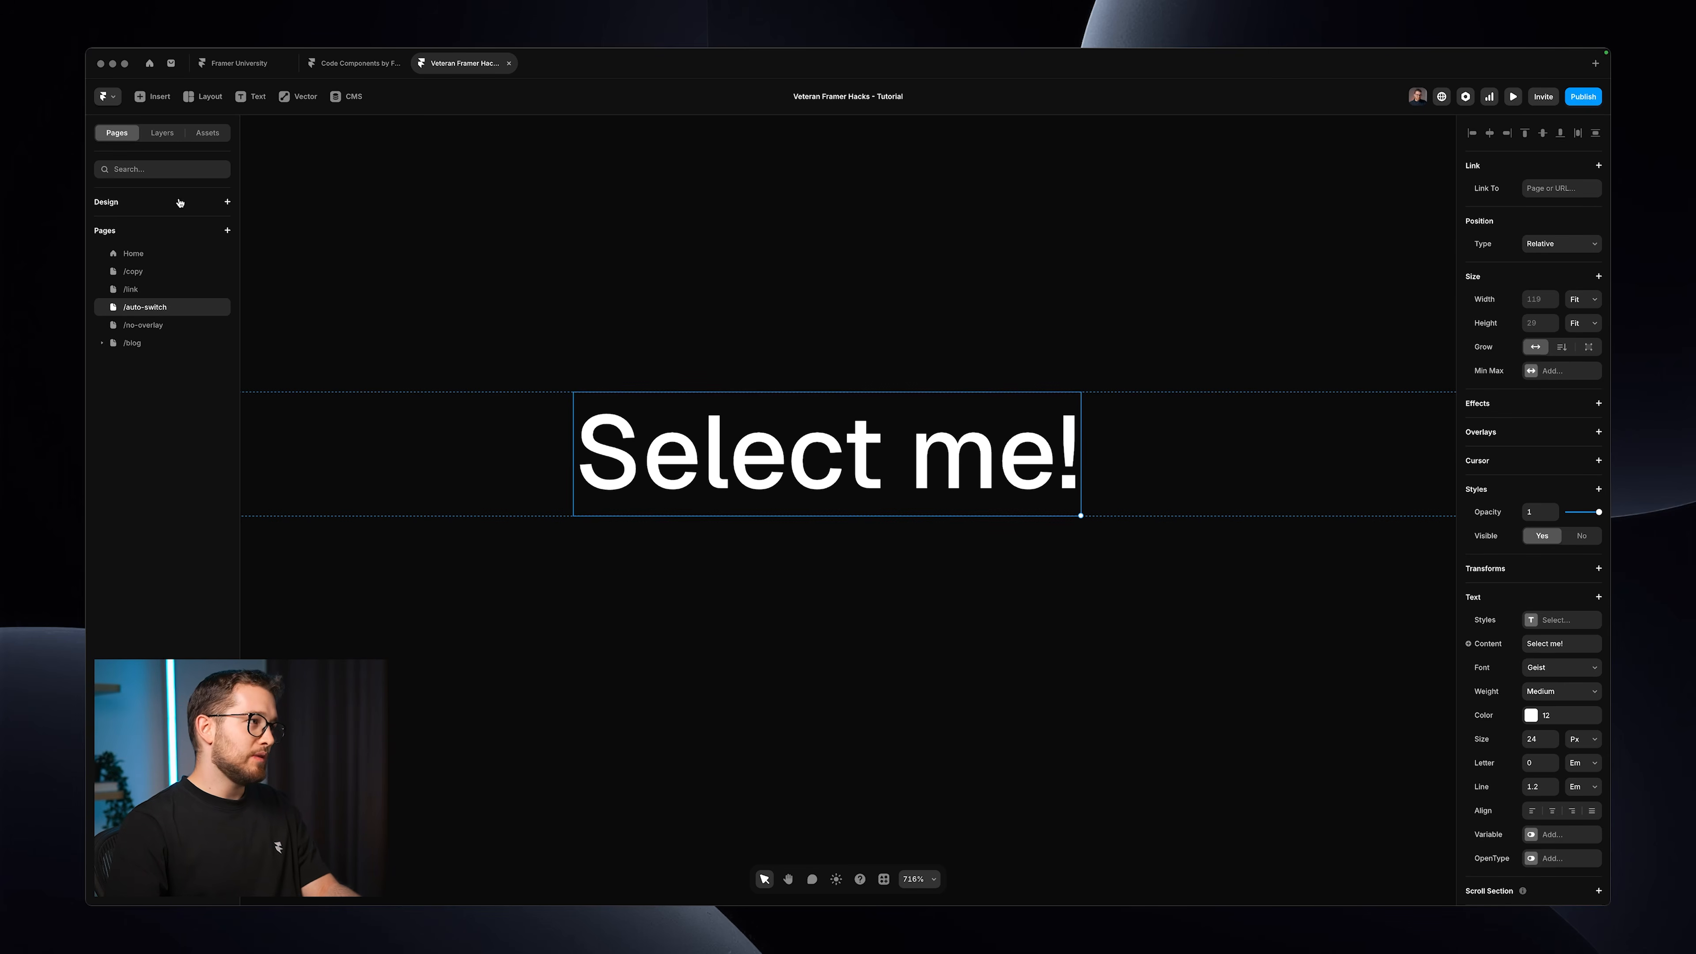
{"action": "left_click", "coordinate": [162, 133]}
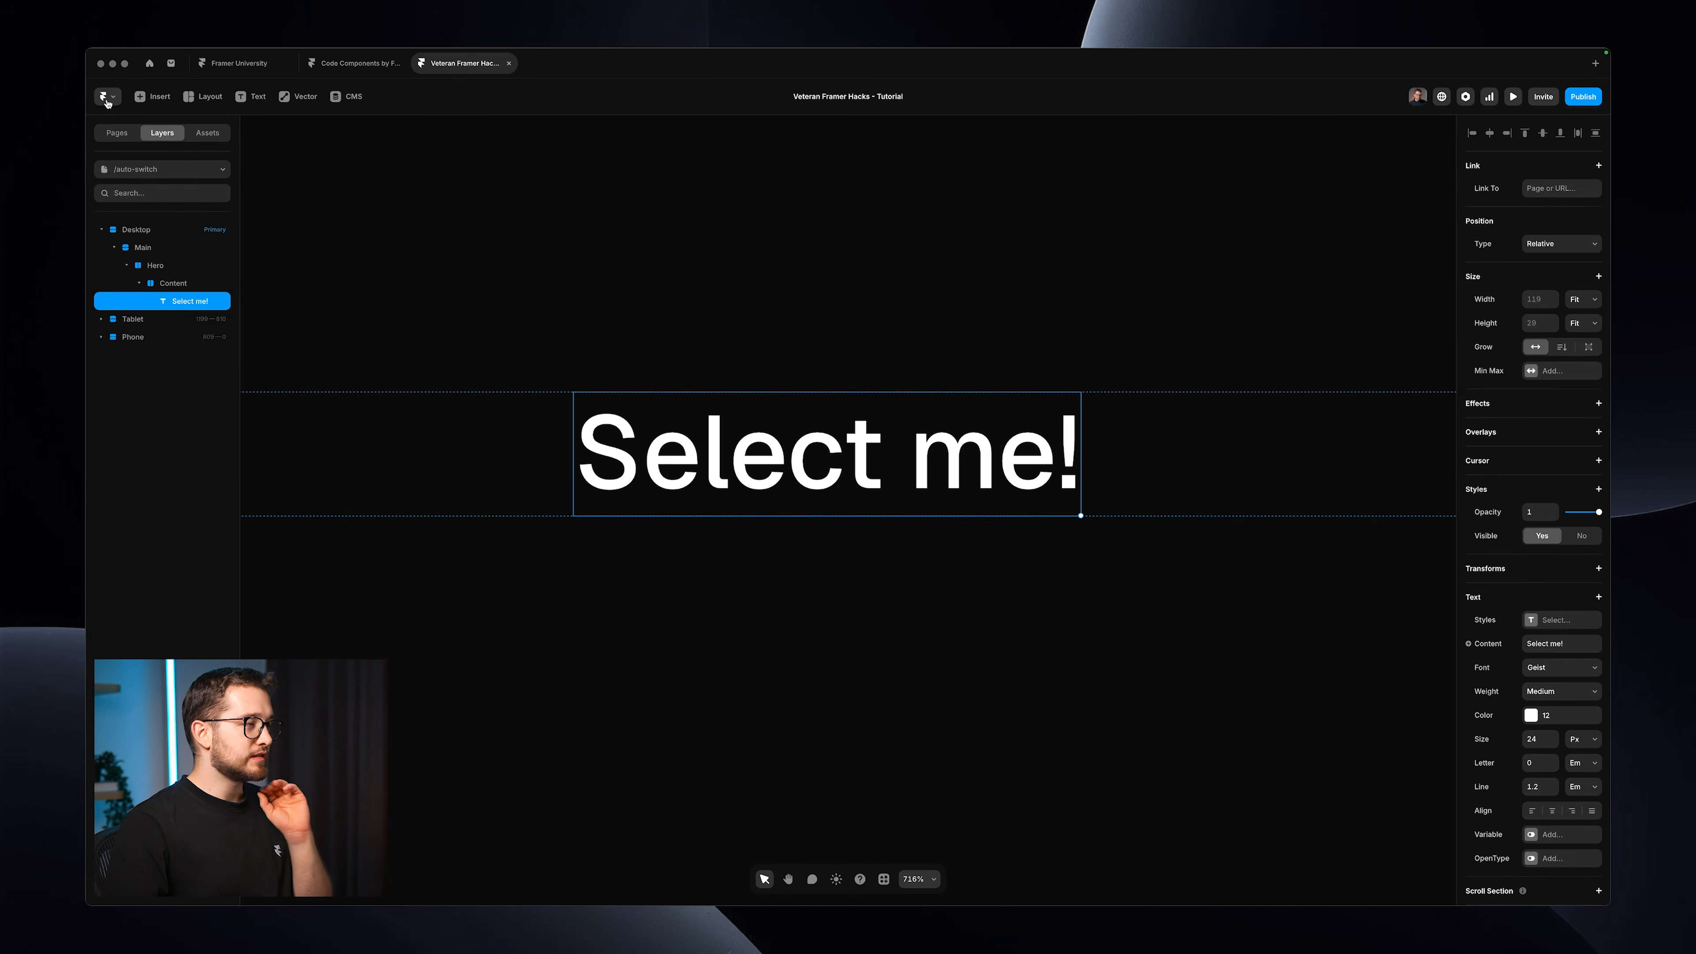
Enable the Auto Switch to Layers Panel preference.
{"action": "left_click", "coordinate": [107, 100]}
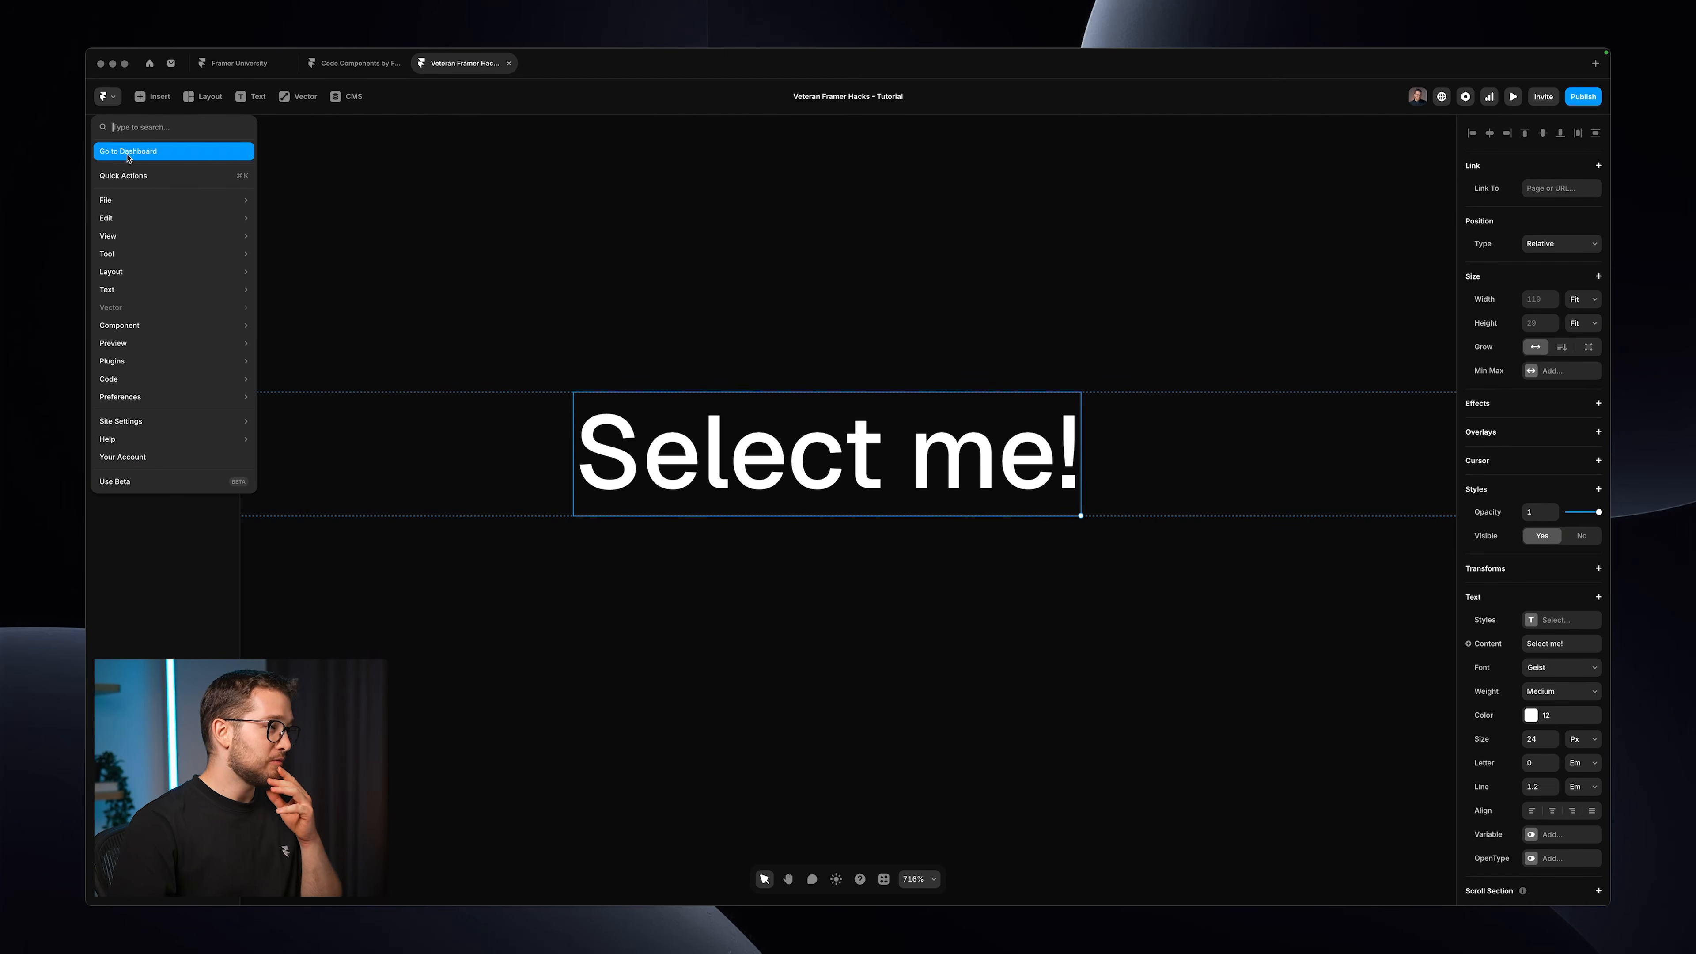
{"action": "mouse_move", "coordinate": [135, 403]}
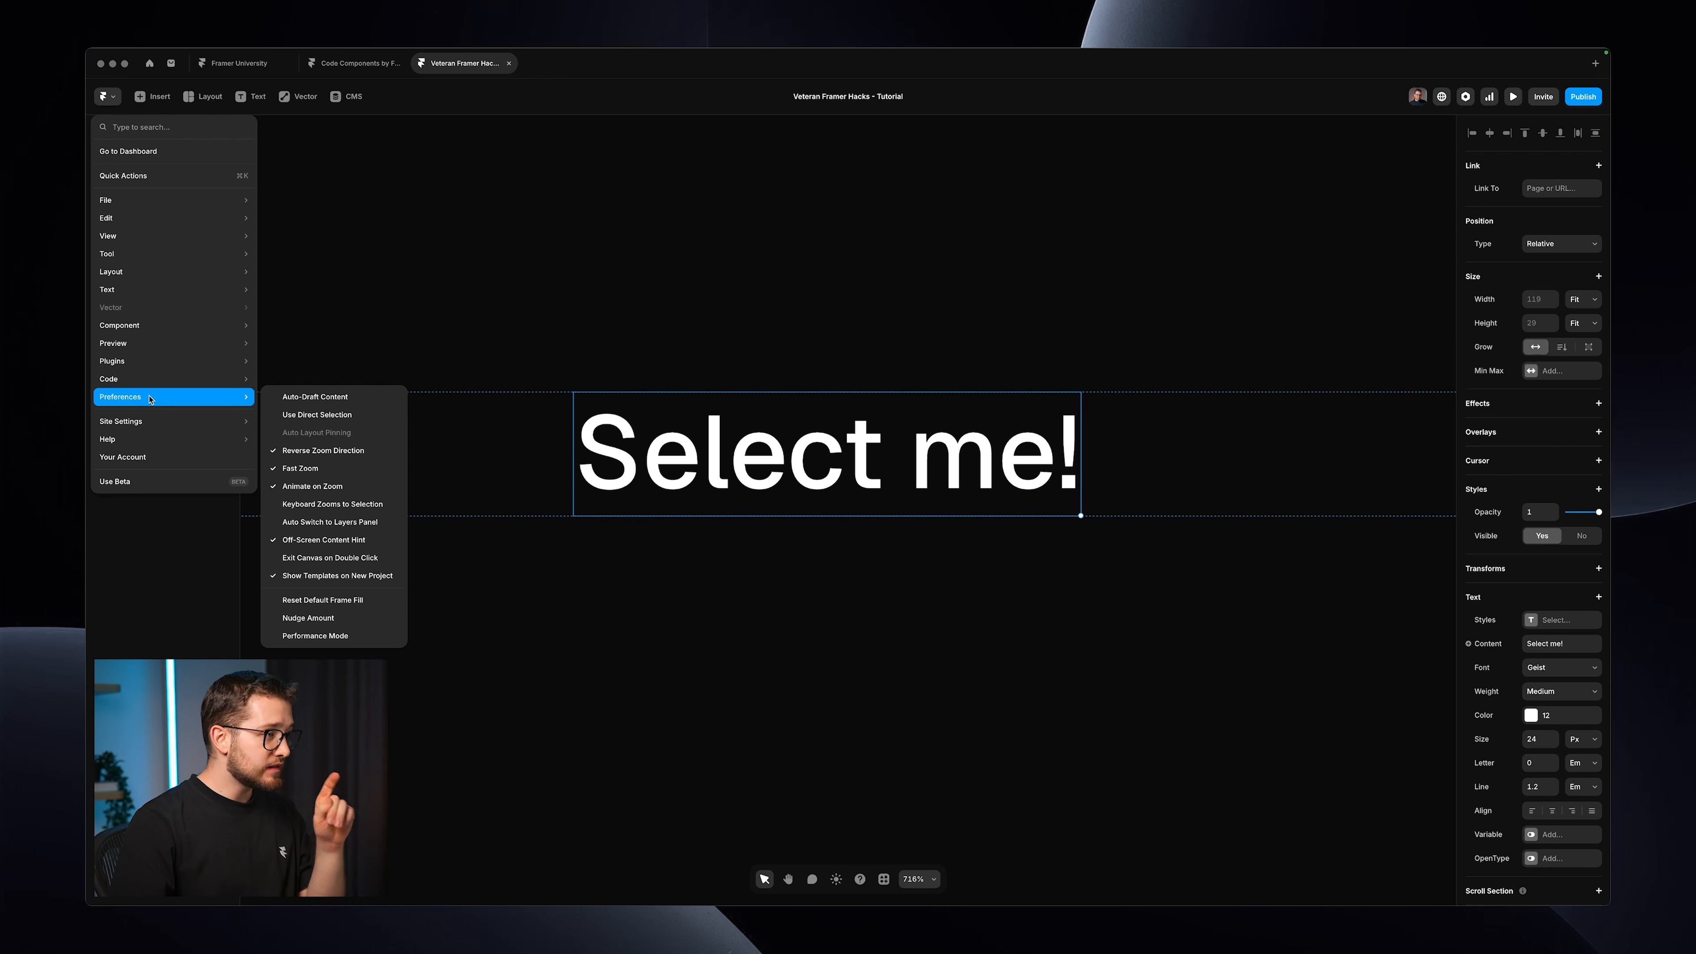
{"action": "left_click", "coordinate": [306, 523]}
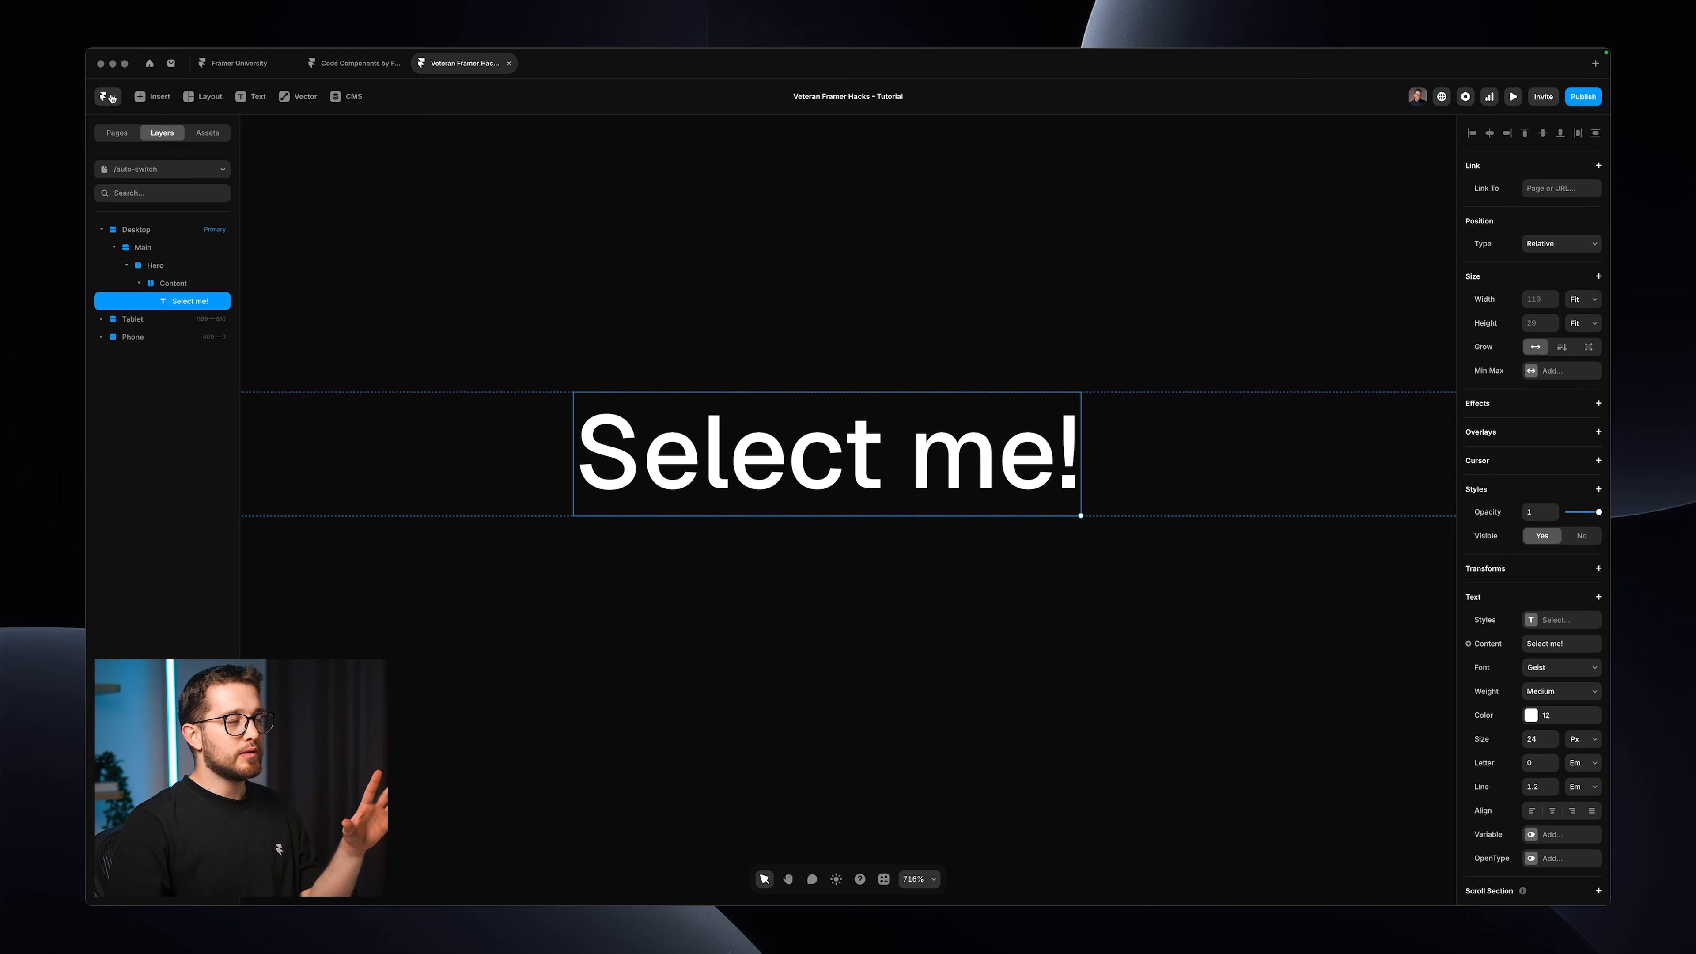
Deselect the text, return to the page list, and open the /no-overlay page.
{"action": "left_click", "coordinate": [285, 258]}
{"action": "left_click", "coordinate": [117, 133]}
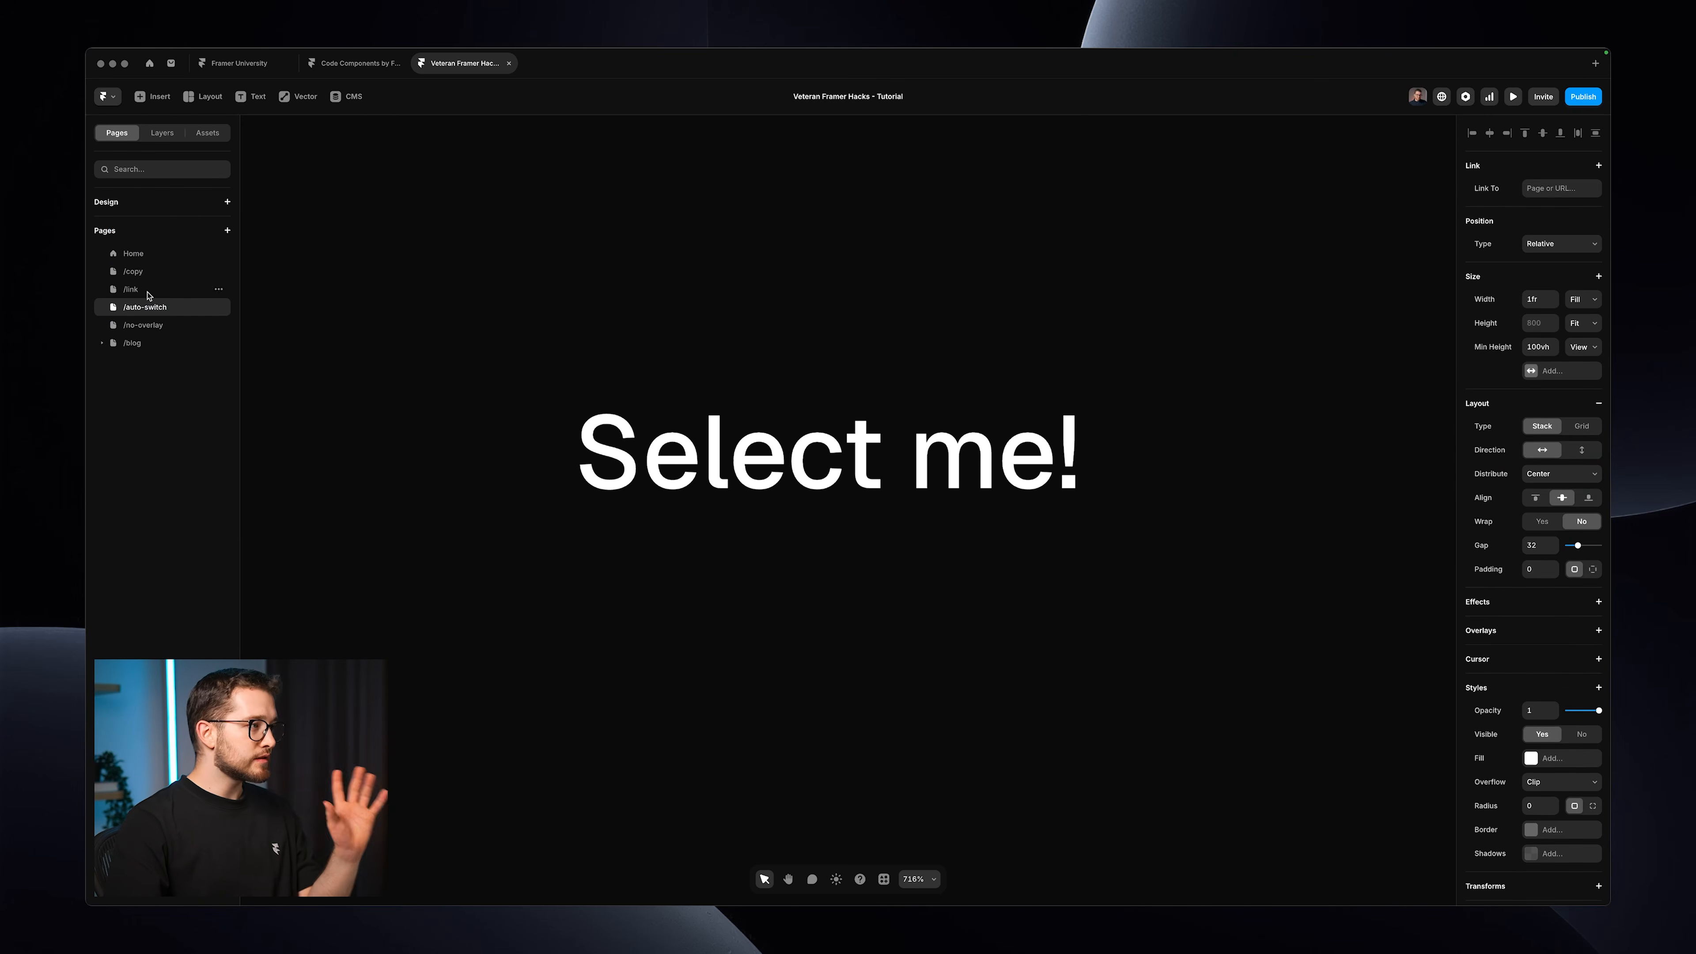
{"action": "left_click", "coordinate": [154, 325]}
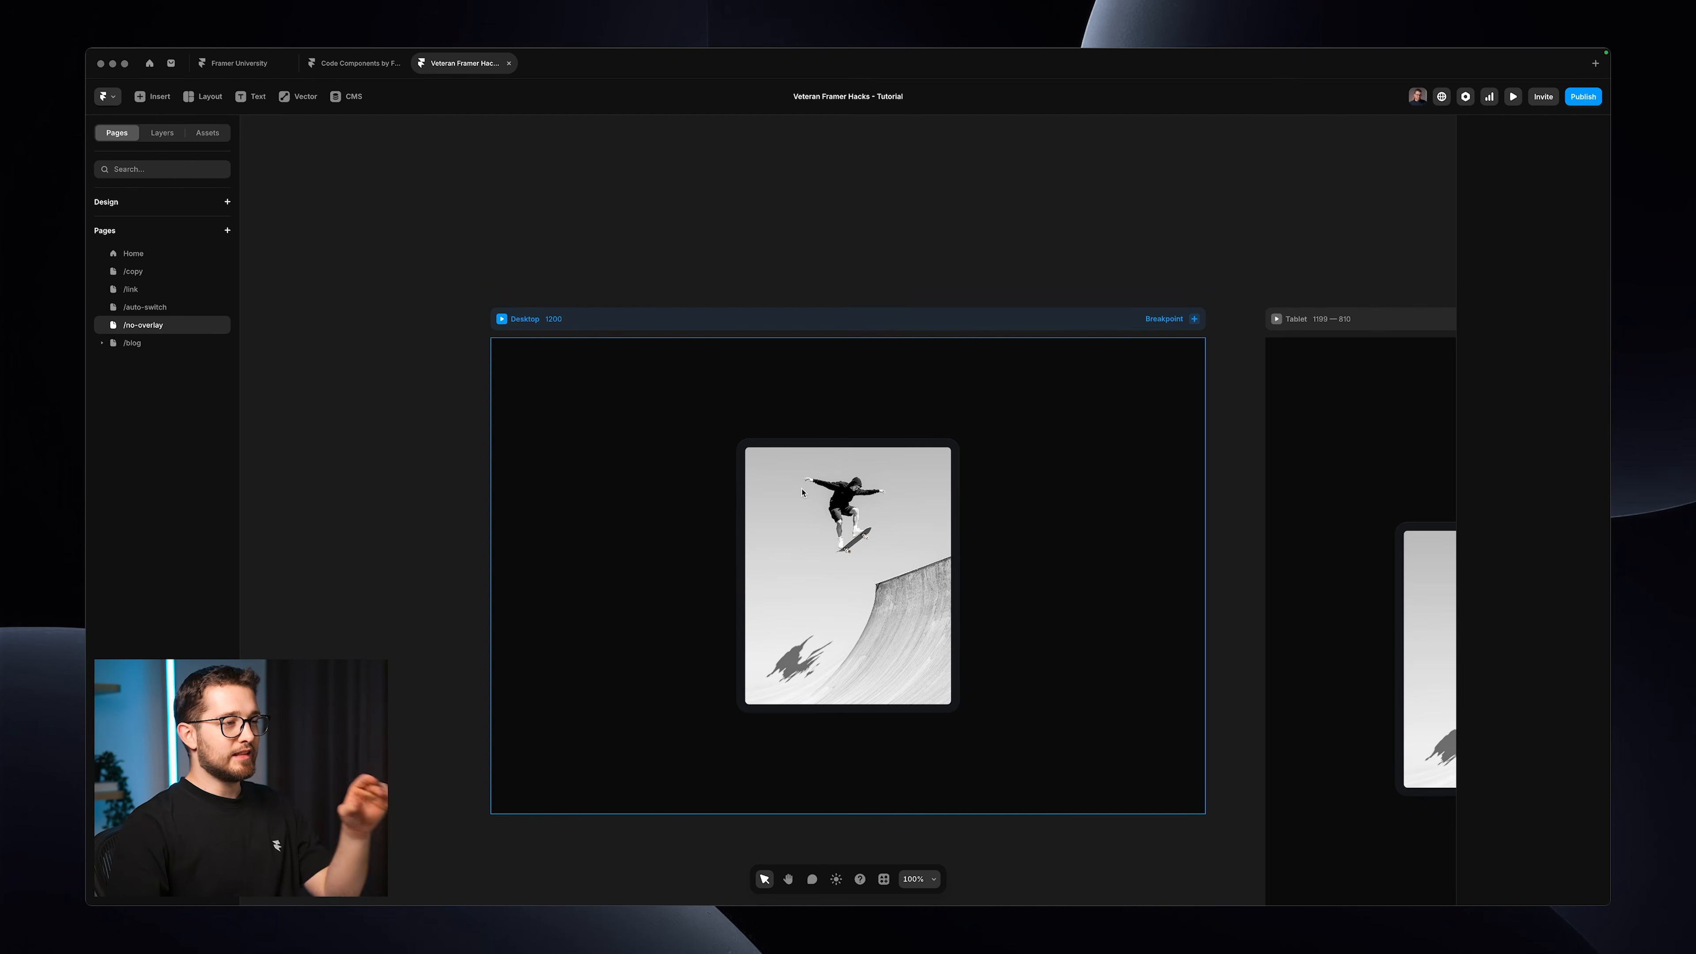
{"action": "key", "text": "super"}
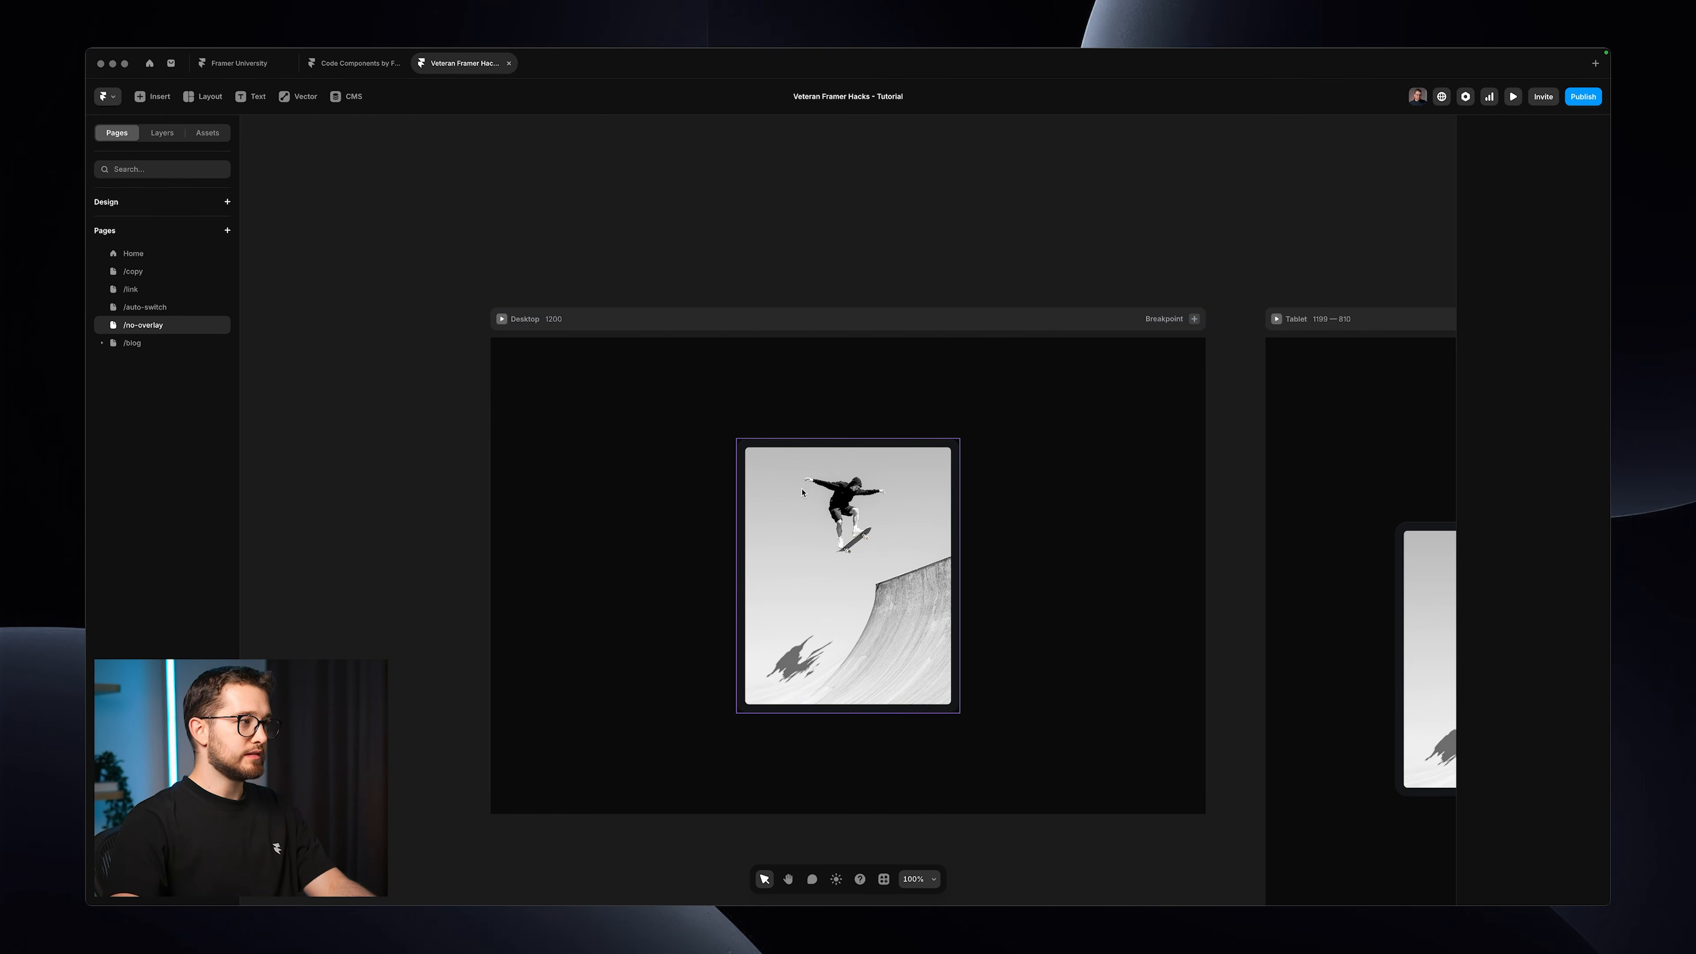
{"action": "key", "text": "super+shift+4"}
{"action": "left_click_drag", "start_coordinate": [86, 135], "coordinate": [228, 400]}
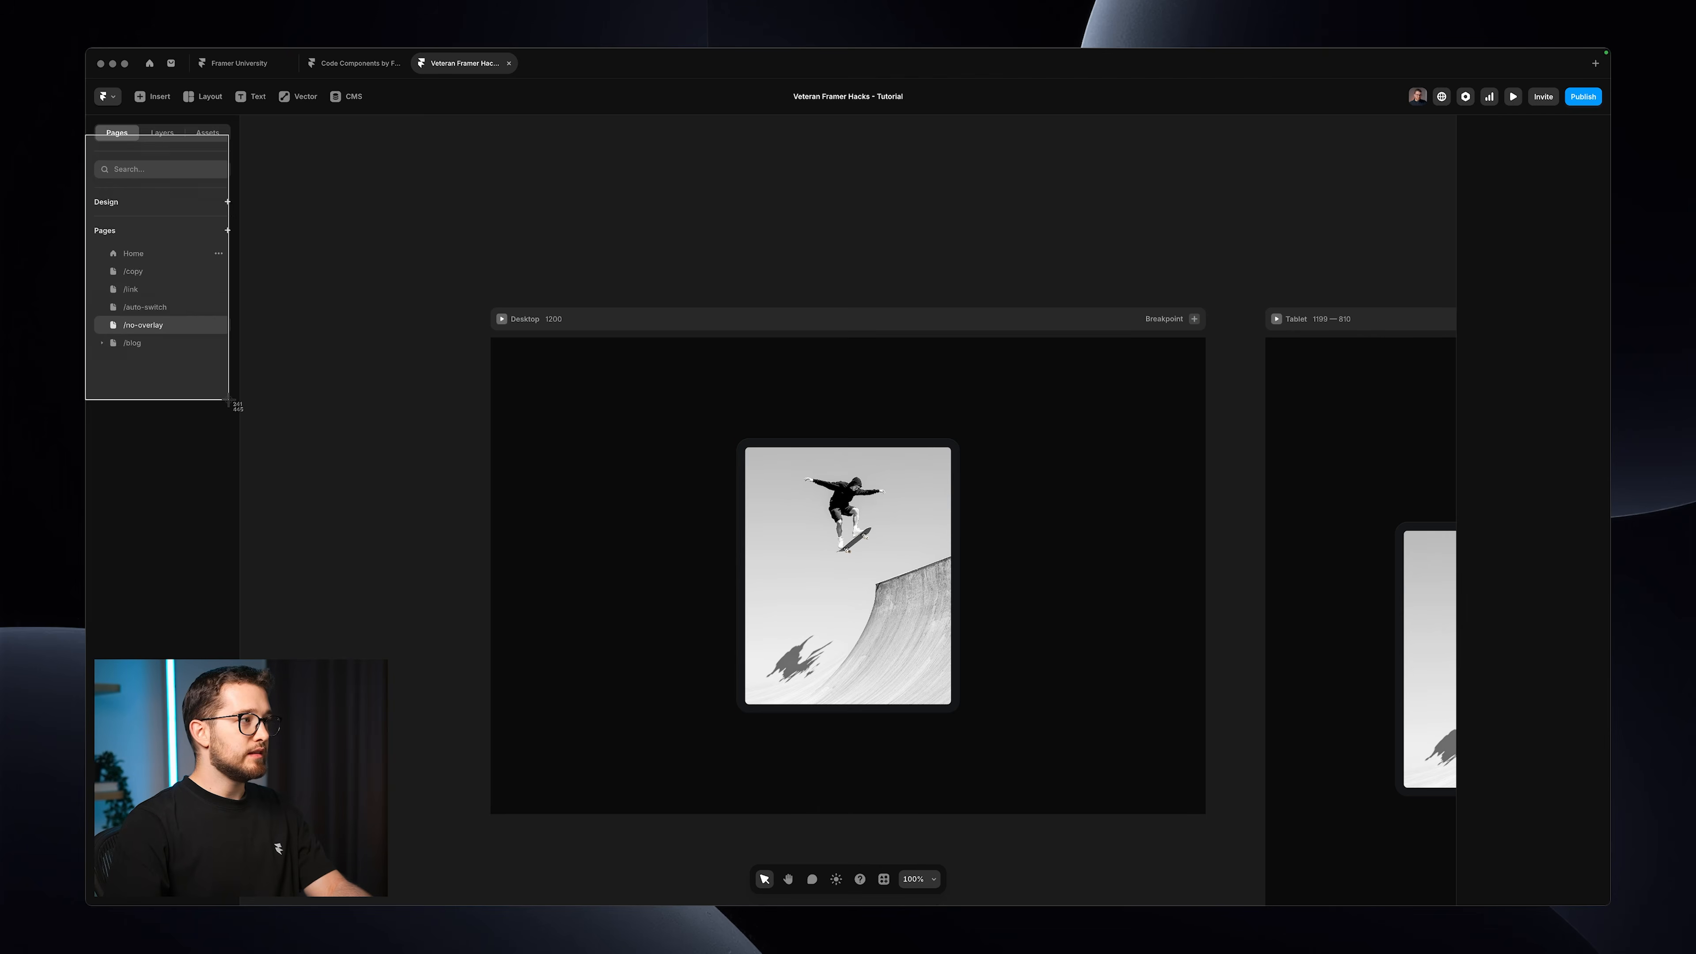
{"action": "key", "text": "Escape"}
Select the Card component on the Desktop breakpoint, look inside it, and return to the /no-overlay page.
{"action": "key", "text": "super"}
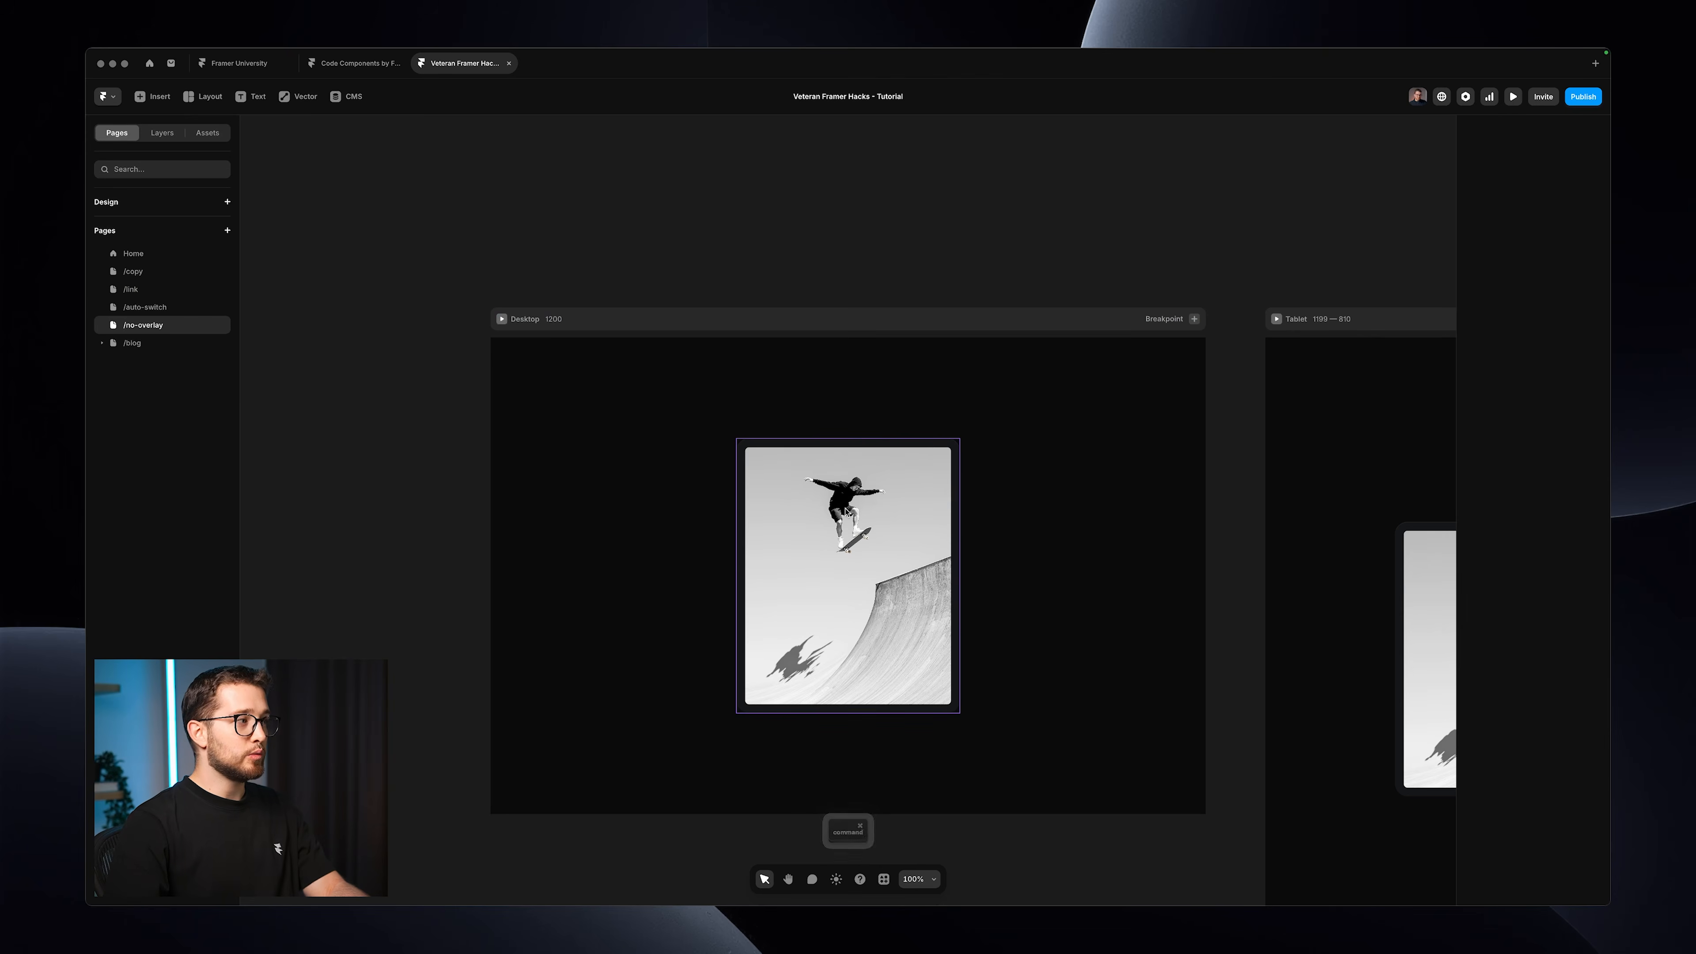
{"action": "left_click", "coordinate": [846, 511], "text": "super"}
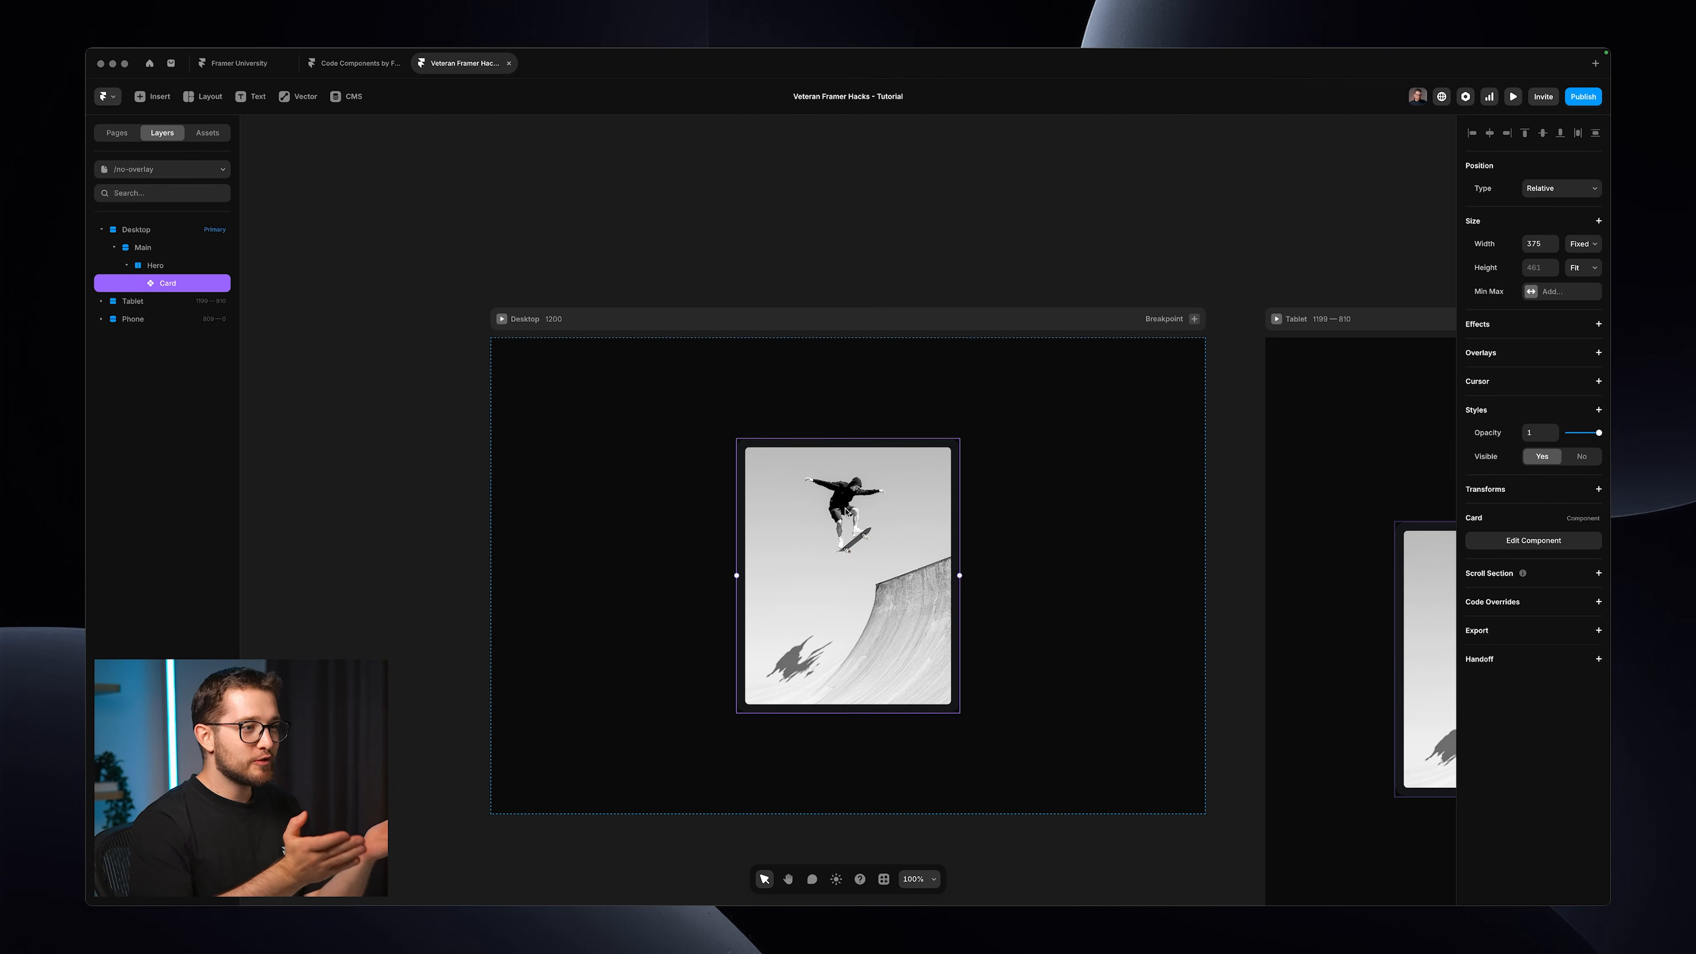
{"action": "scroll", "coordinate": [845, 511], "scroll_direction": "down", "scroll_amount": 2}
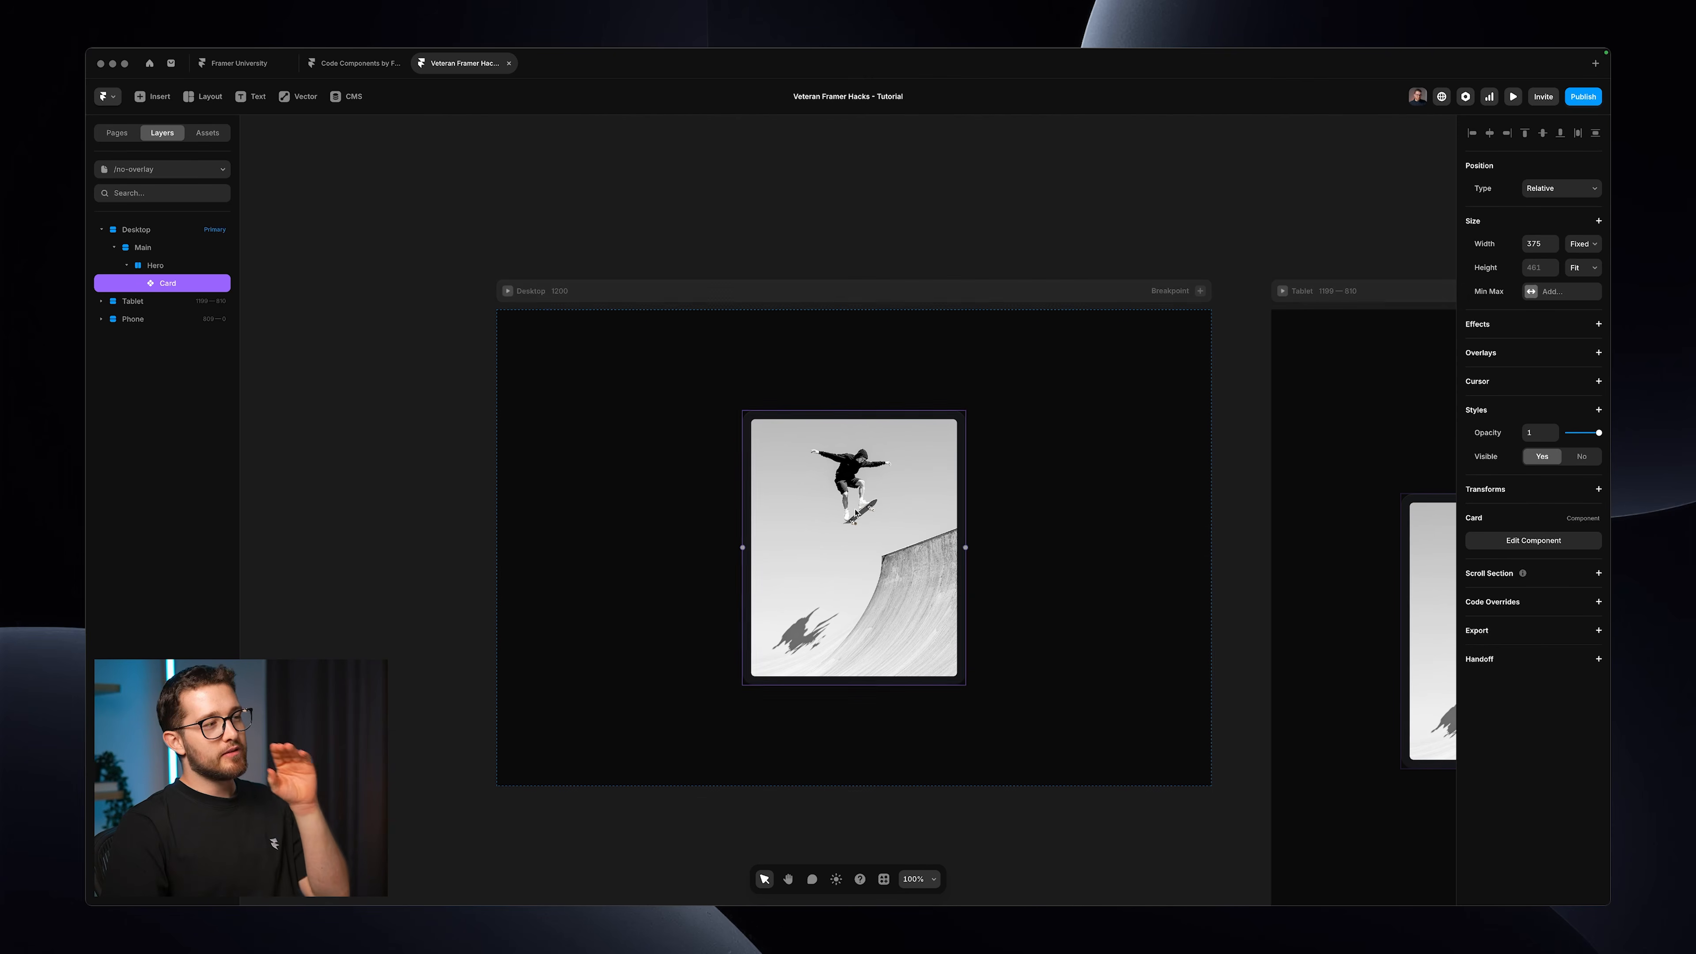
{"action": "double_click", "coordinate": [873, 511]}
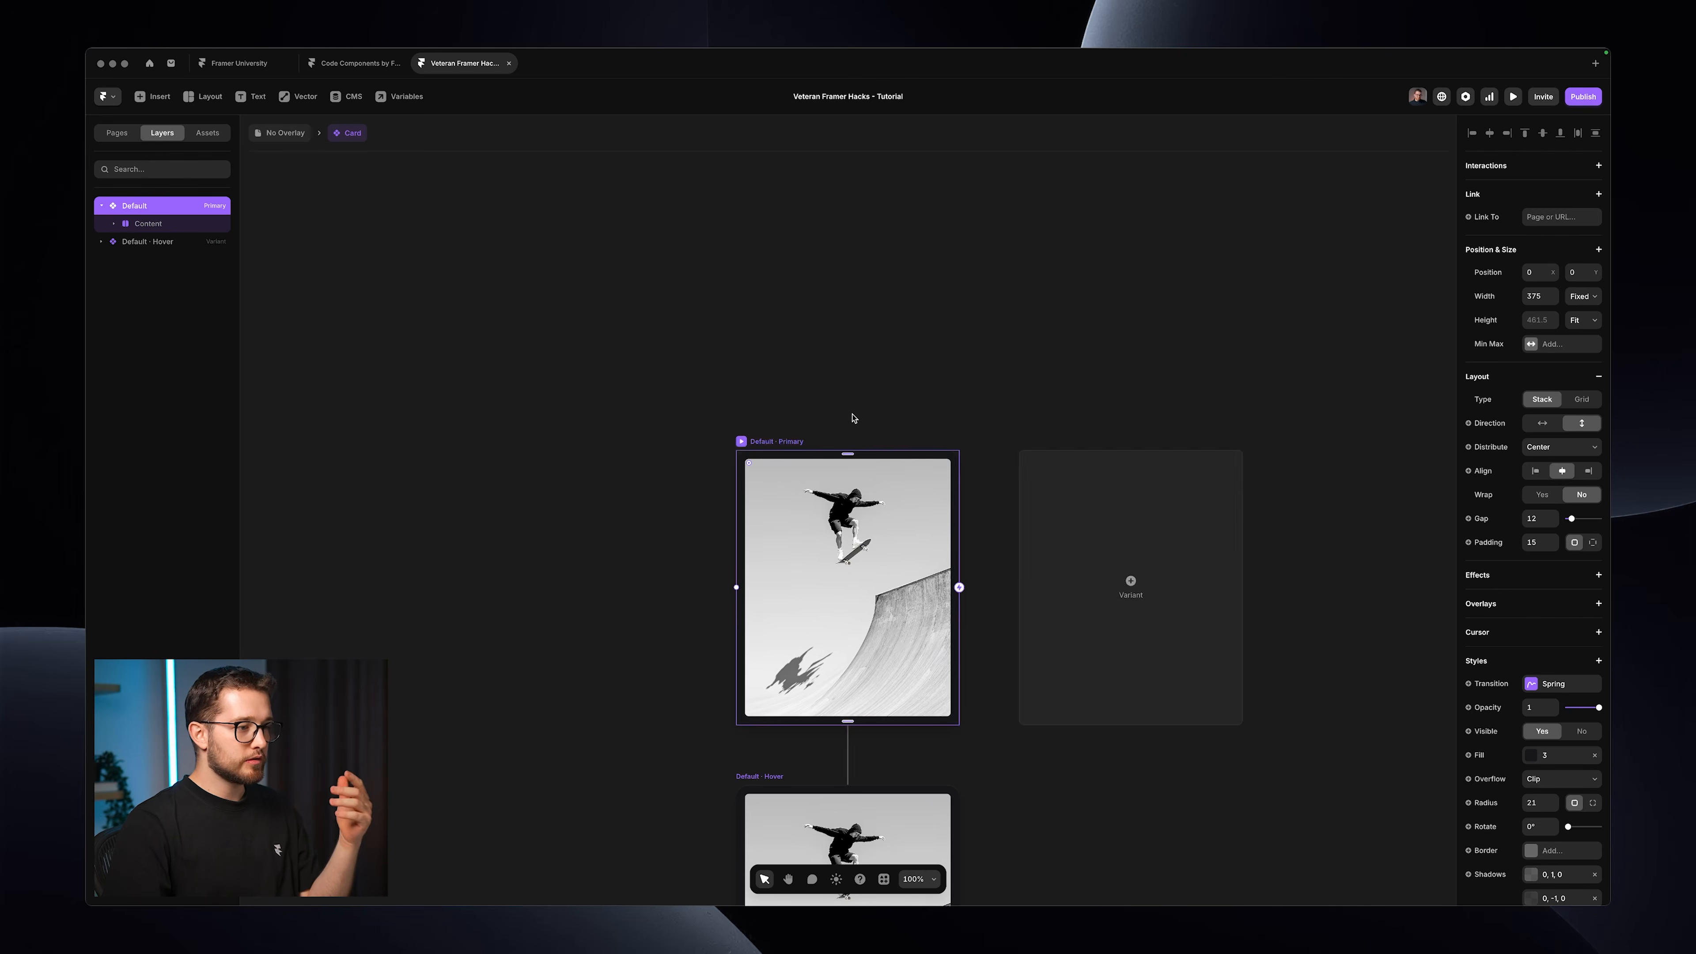
{"action": "left_click", "coordinate": [827, 267]}
{"action": "left_click", "coordinate": [278, 133]}
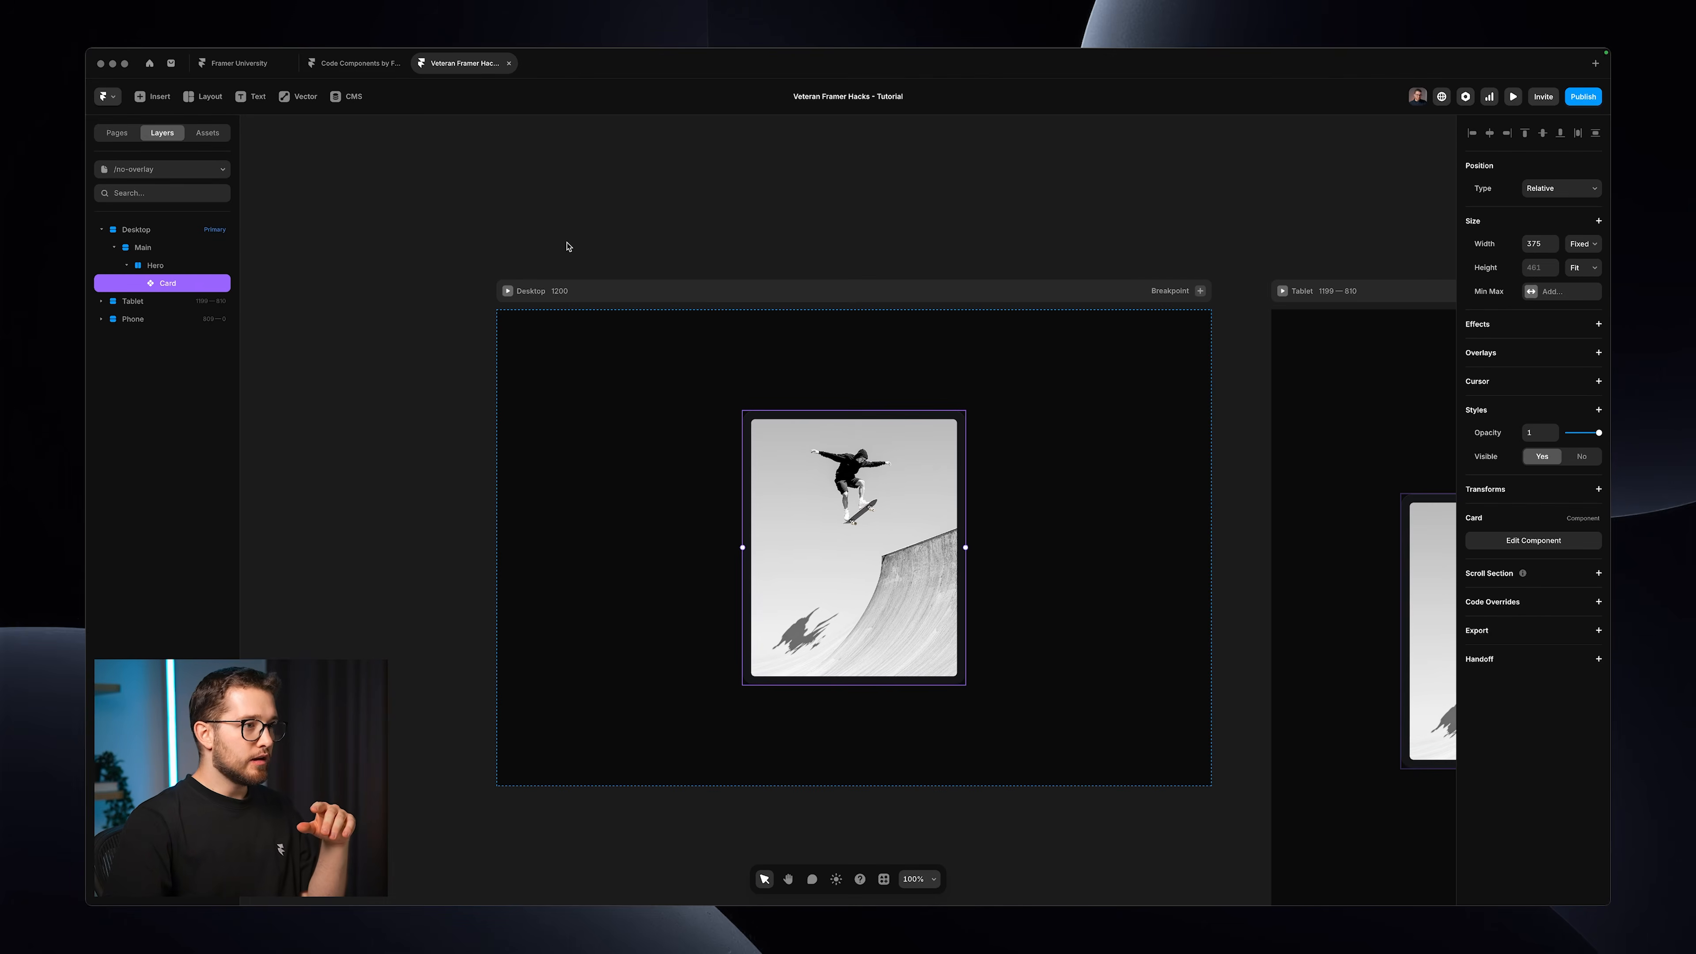
Preview the page, examine the text legibility in the card's hover state, and close the preview.
{"action": "key", "text": "super+p"}
{"action": "mouse_move", "coordinate": [825, 504]}
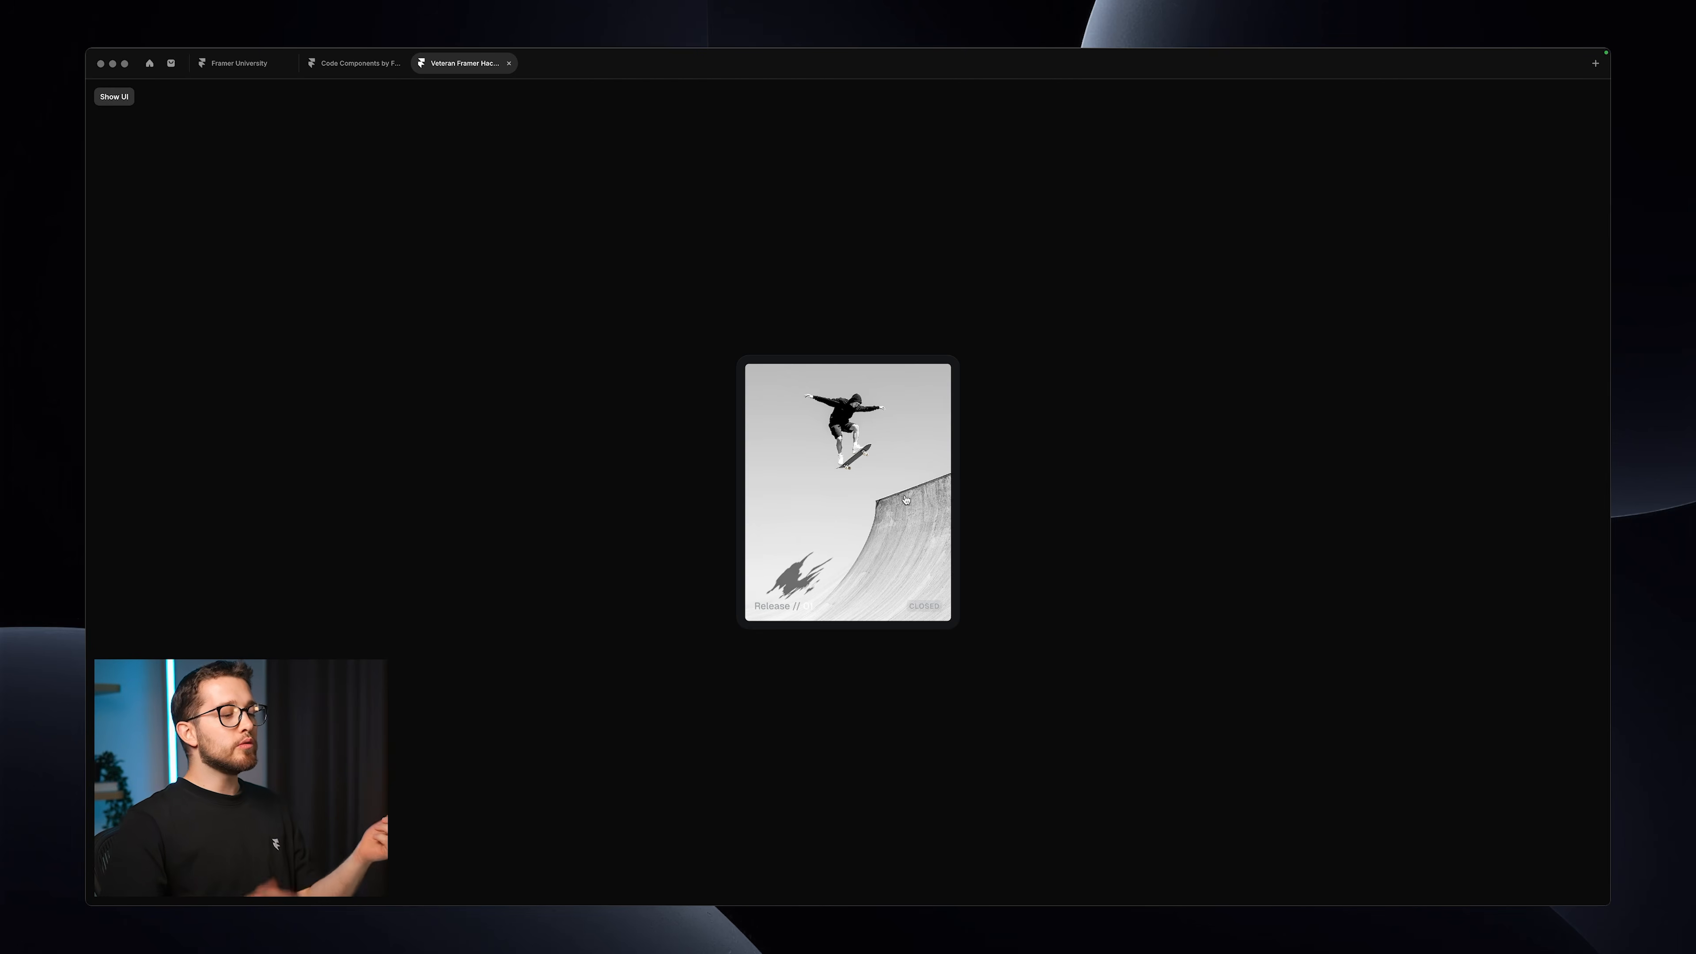
{"action": "key", "text": "shift+super+4"}
{"action": "left_click_drag", "start_coordinate": [747, 587], "coordinate": [970, 624]}
{"action": "key", "text": "Escape"}
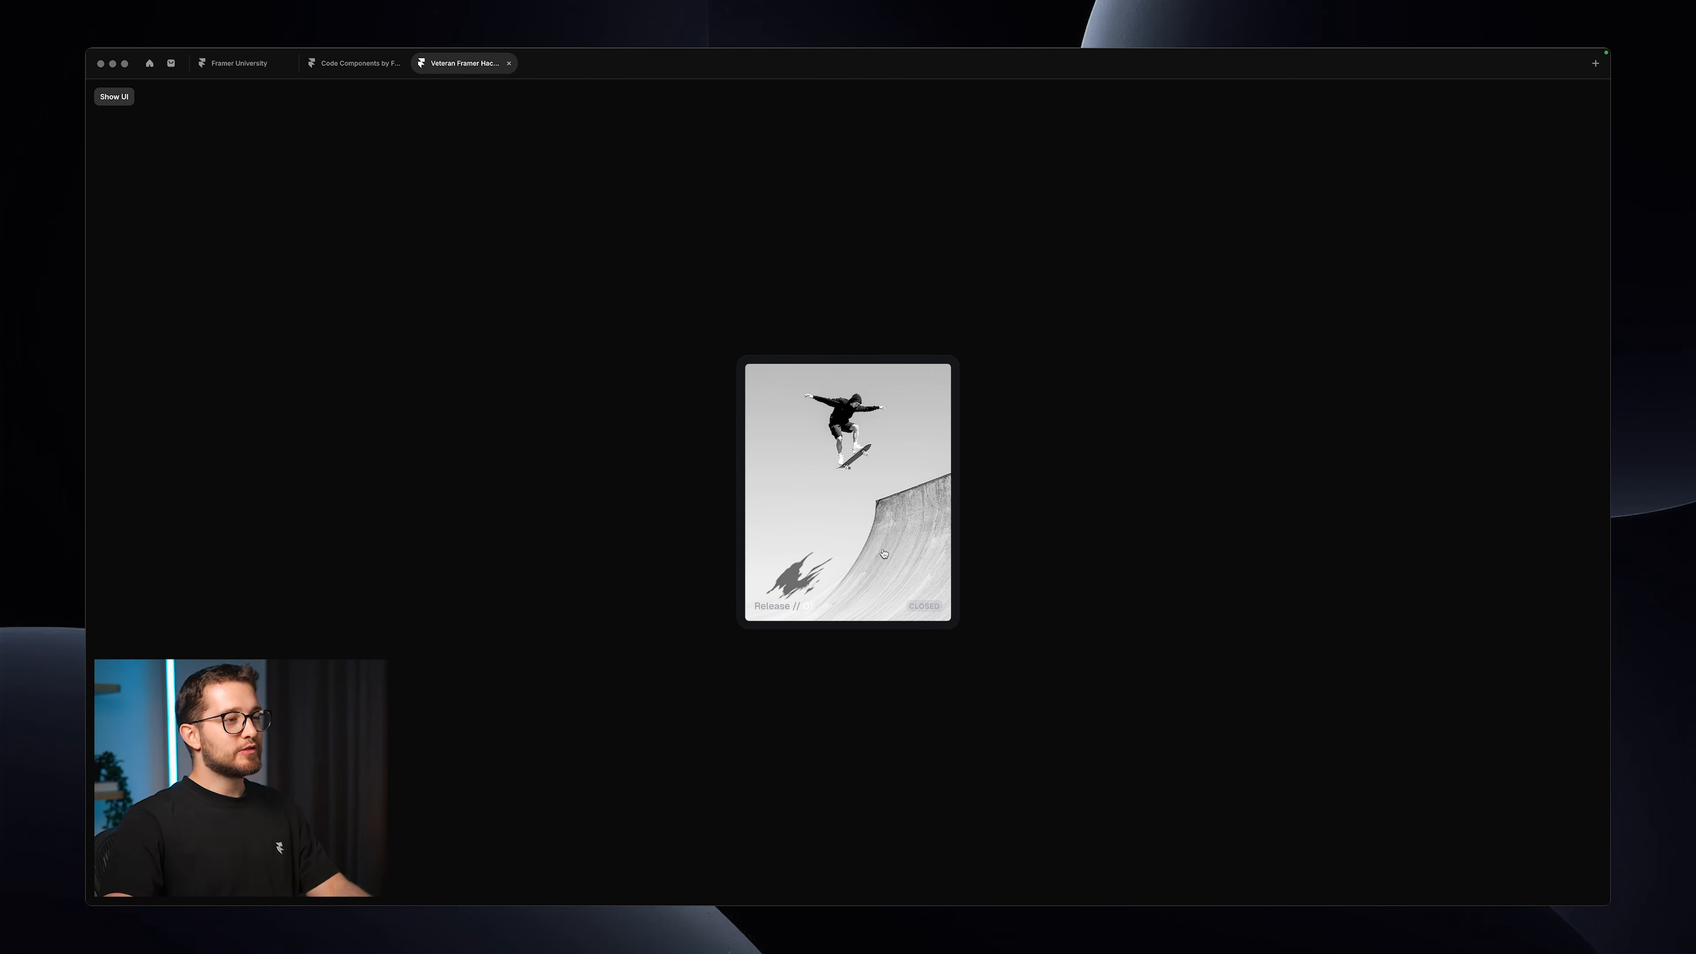
{"action": "key", "text": "super+backslash"}
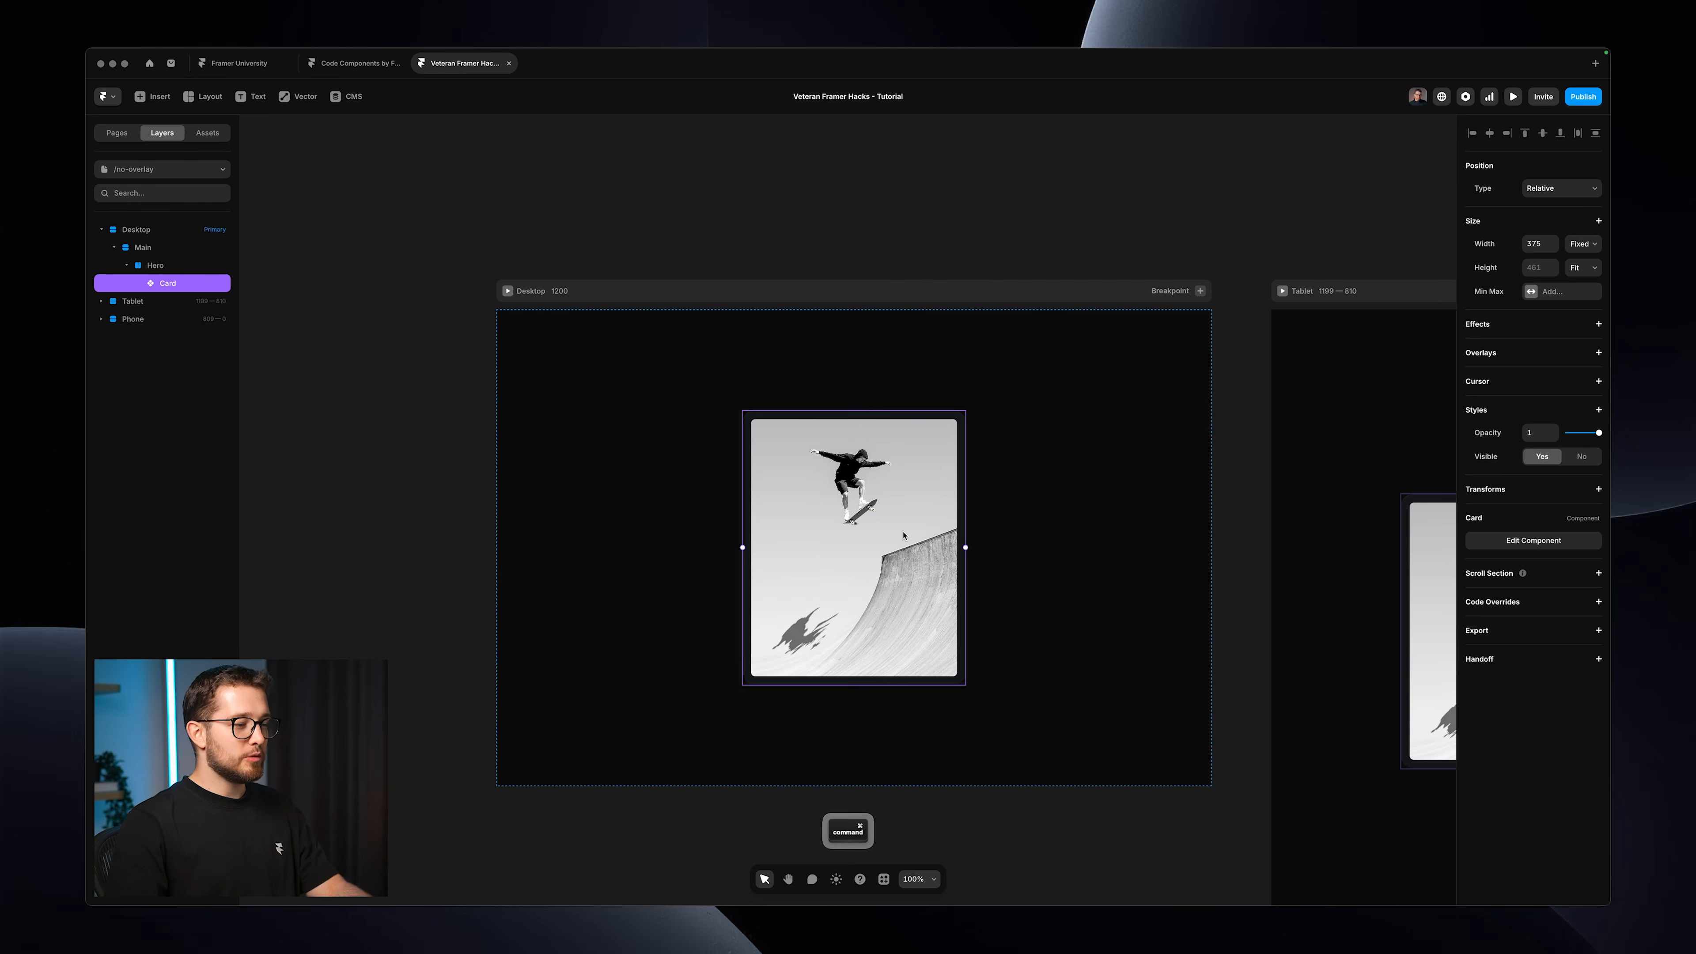
In the Card component's primary variant, draw a frame over the image and set its offsets to 0 on all four sides.
{"action": "double_click", "coordinate": [903, 535]}
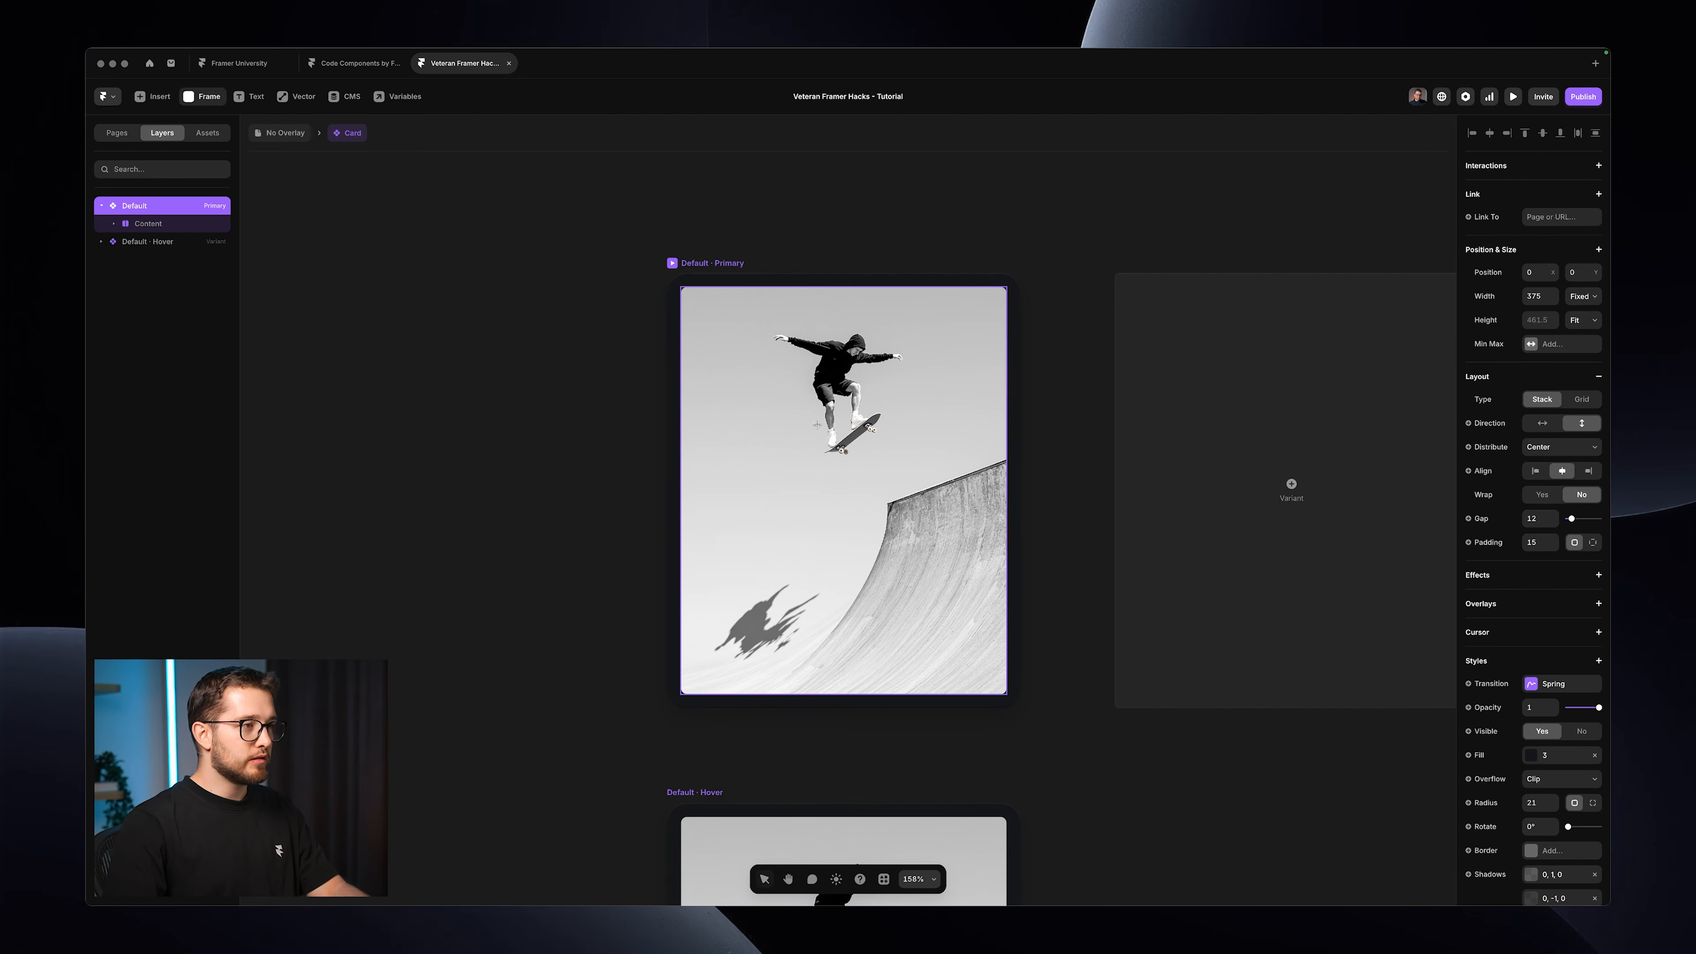
{"action": "left_click_drag", "start_coordinate": [717, 316], "coordinate": [952, 656]}
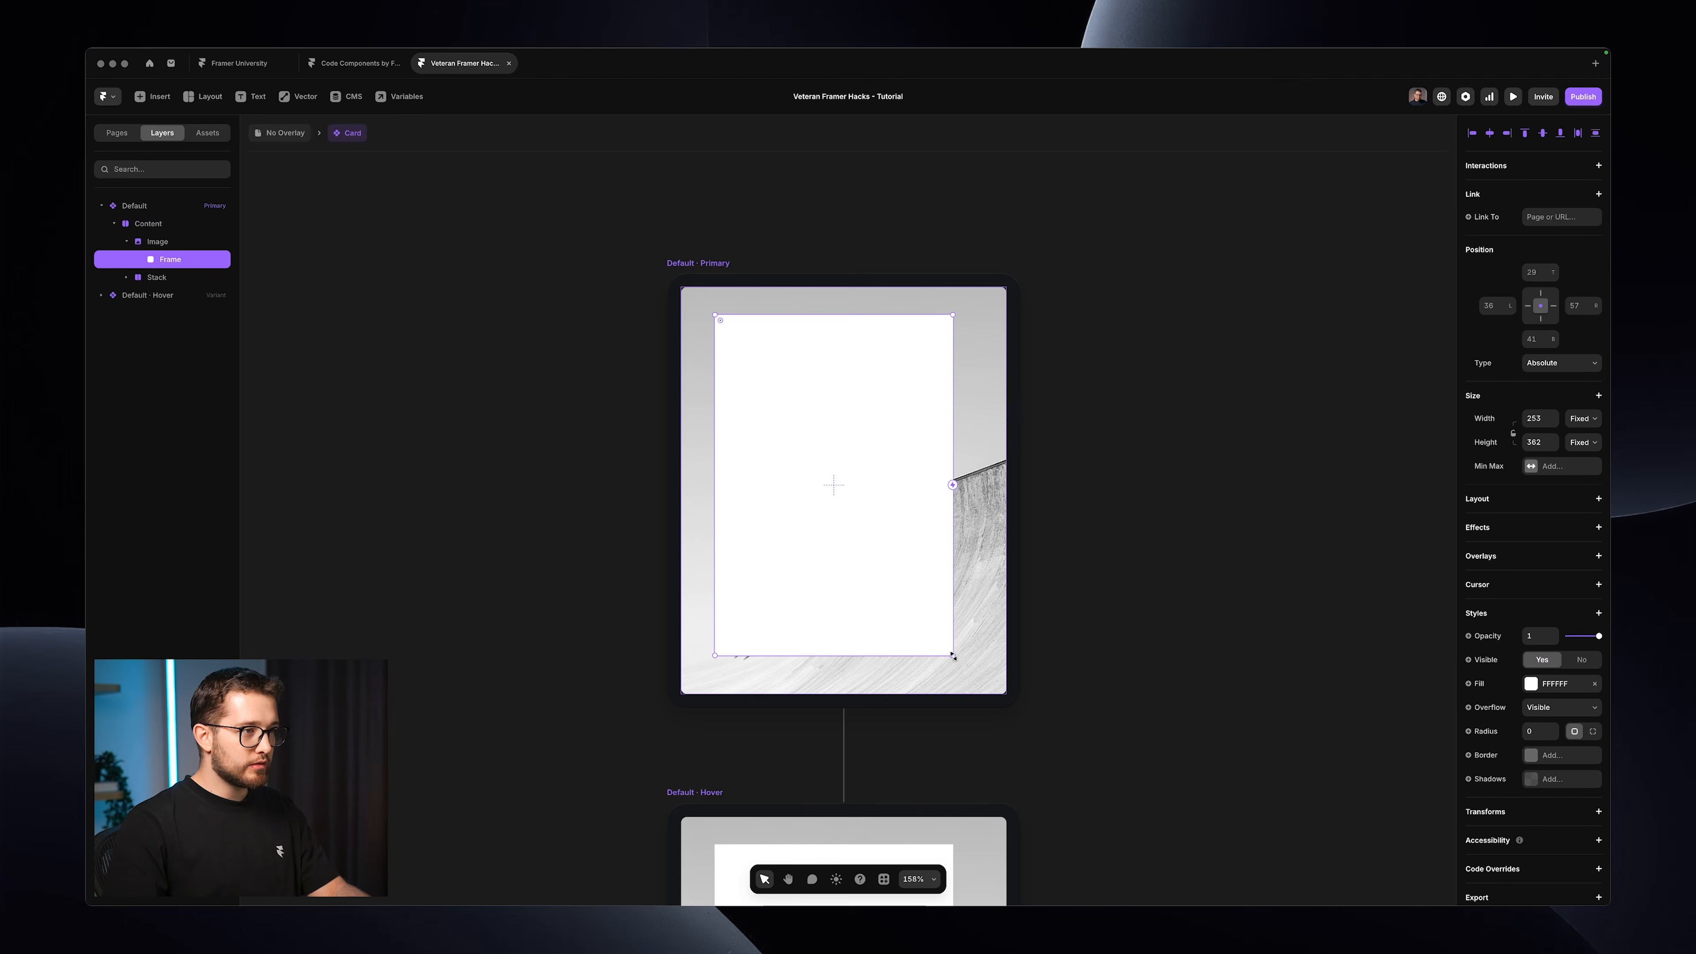
{"action": "key", "text": "Return"}
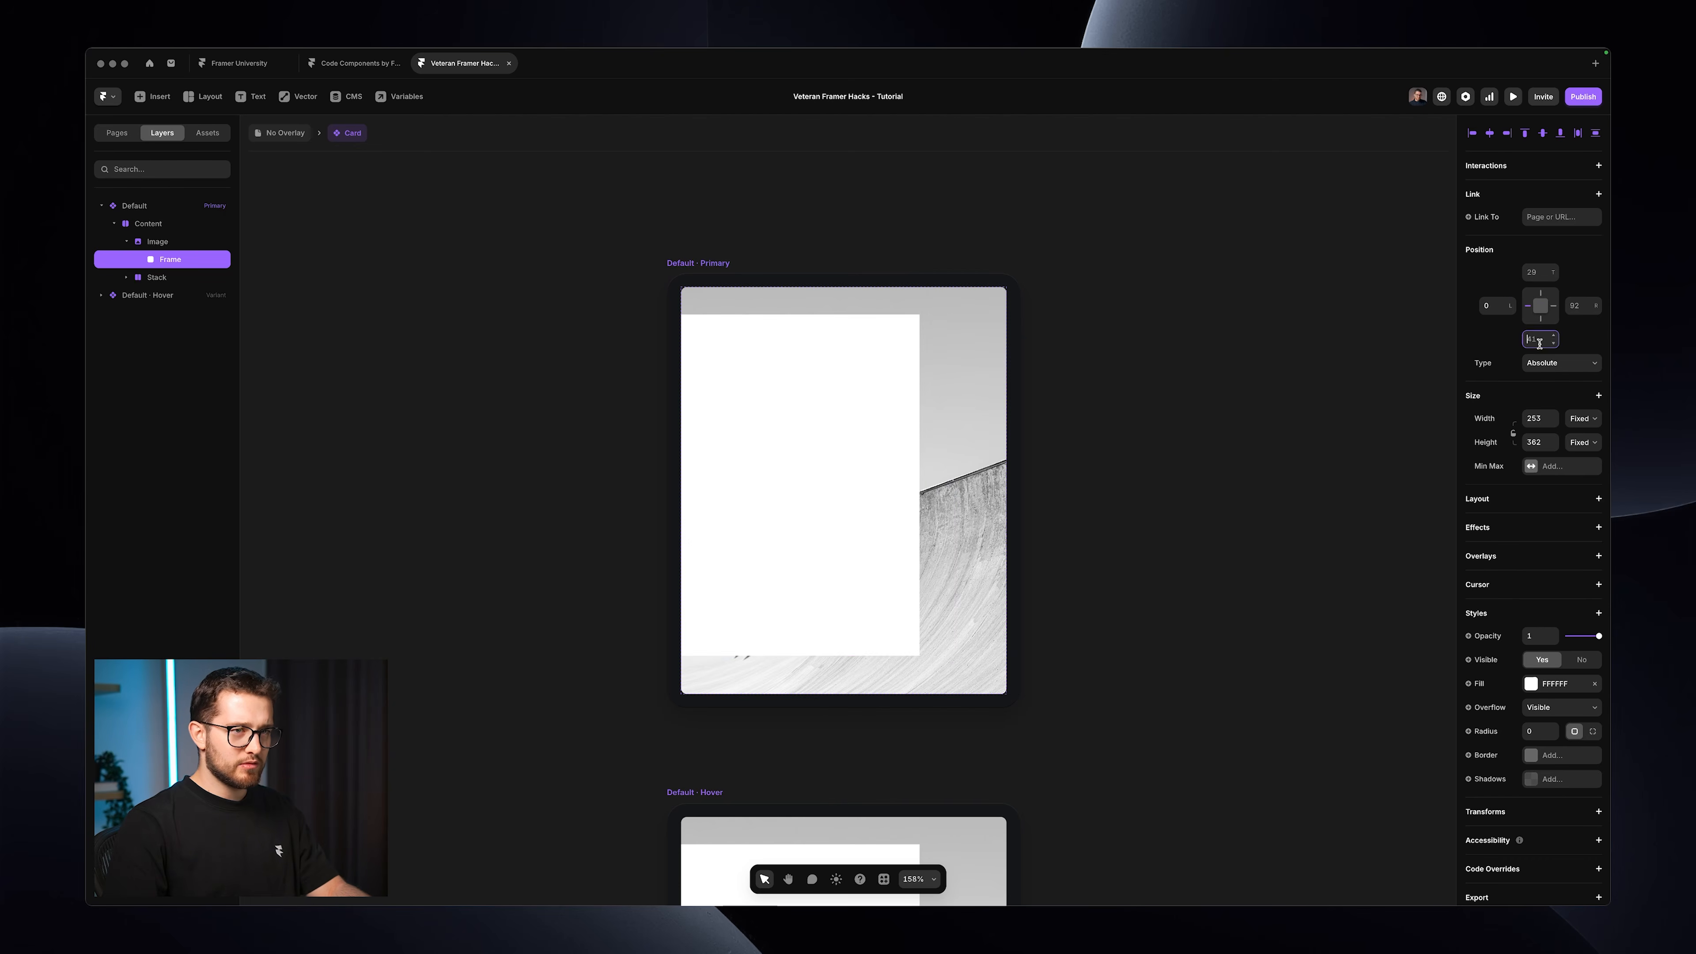
{"action": "type", "text": "0"}
{"action": "left_click", "coordinate": [1538, 275]}
{"action": "type", "text": "0"}
{"action": "key", "text": "Return"}
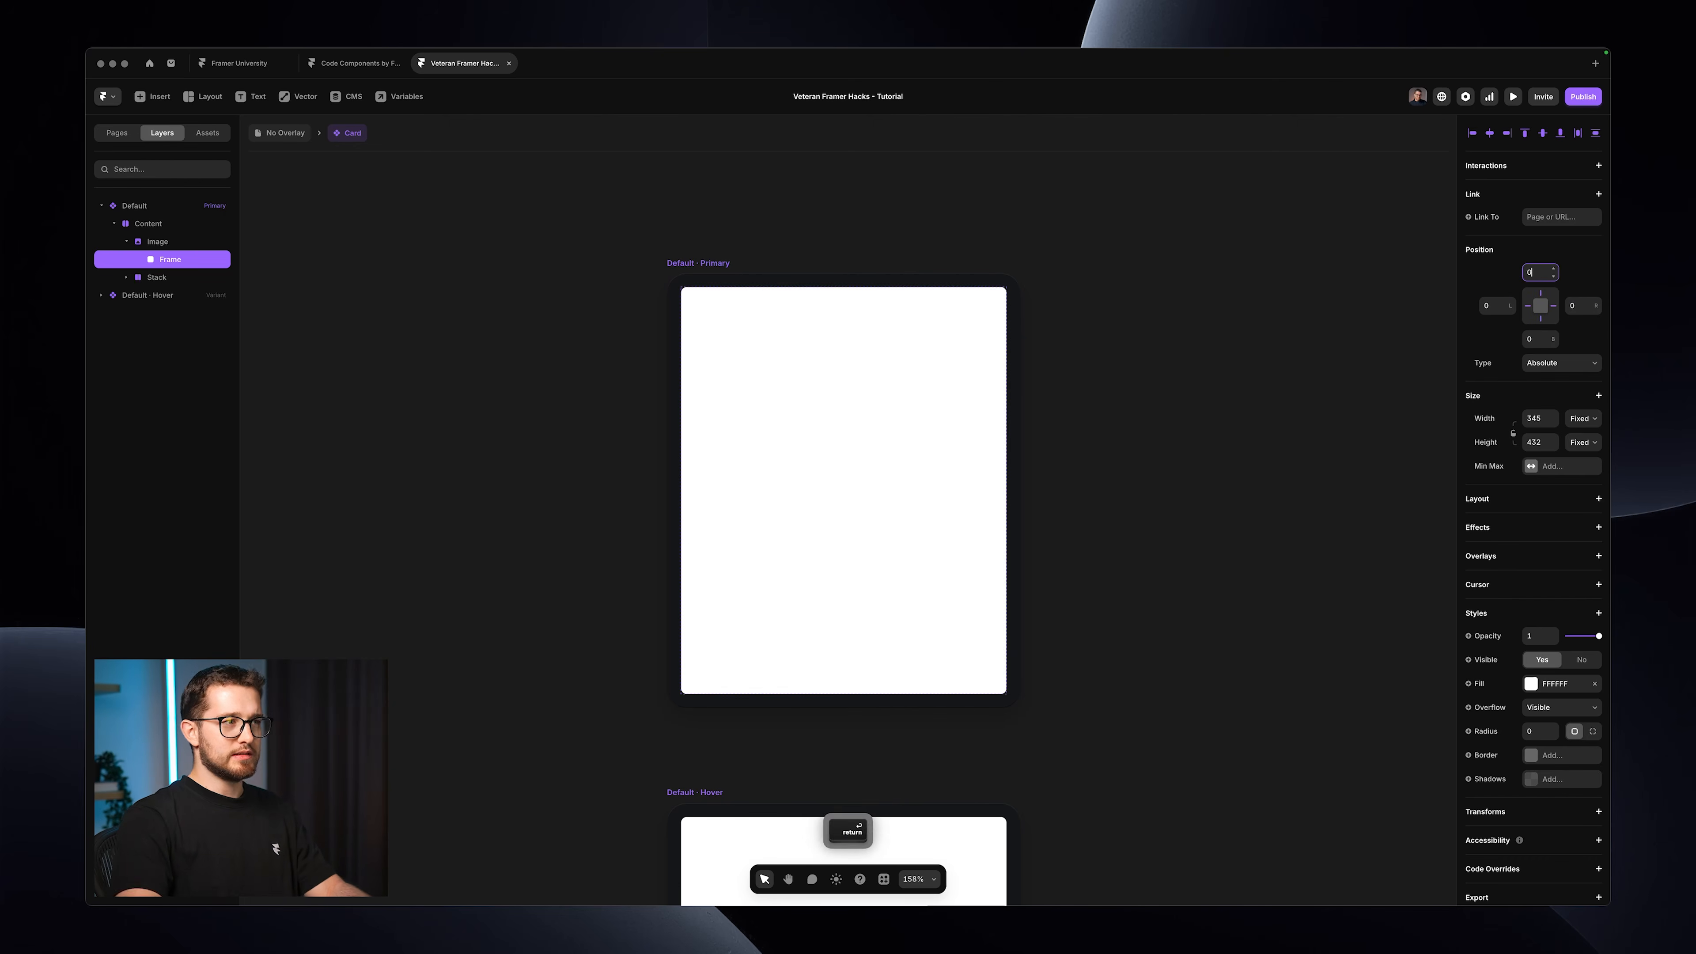
Fill the overlay frame with semi-transparent black (000000), adjusting the fill's opacity while comparing it in the hover variant.
{"action": "left_click", "coordinate": [1532, 684]}
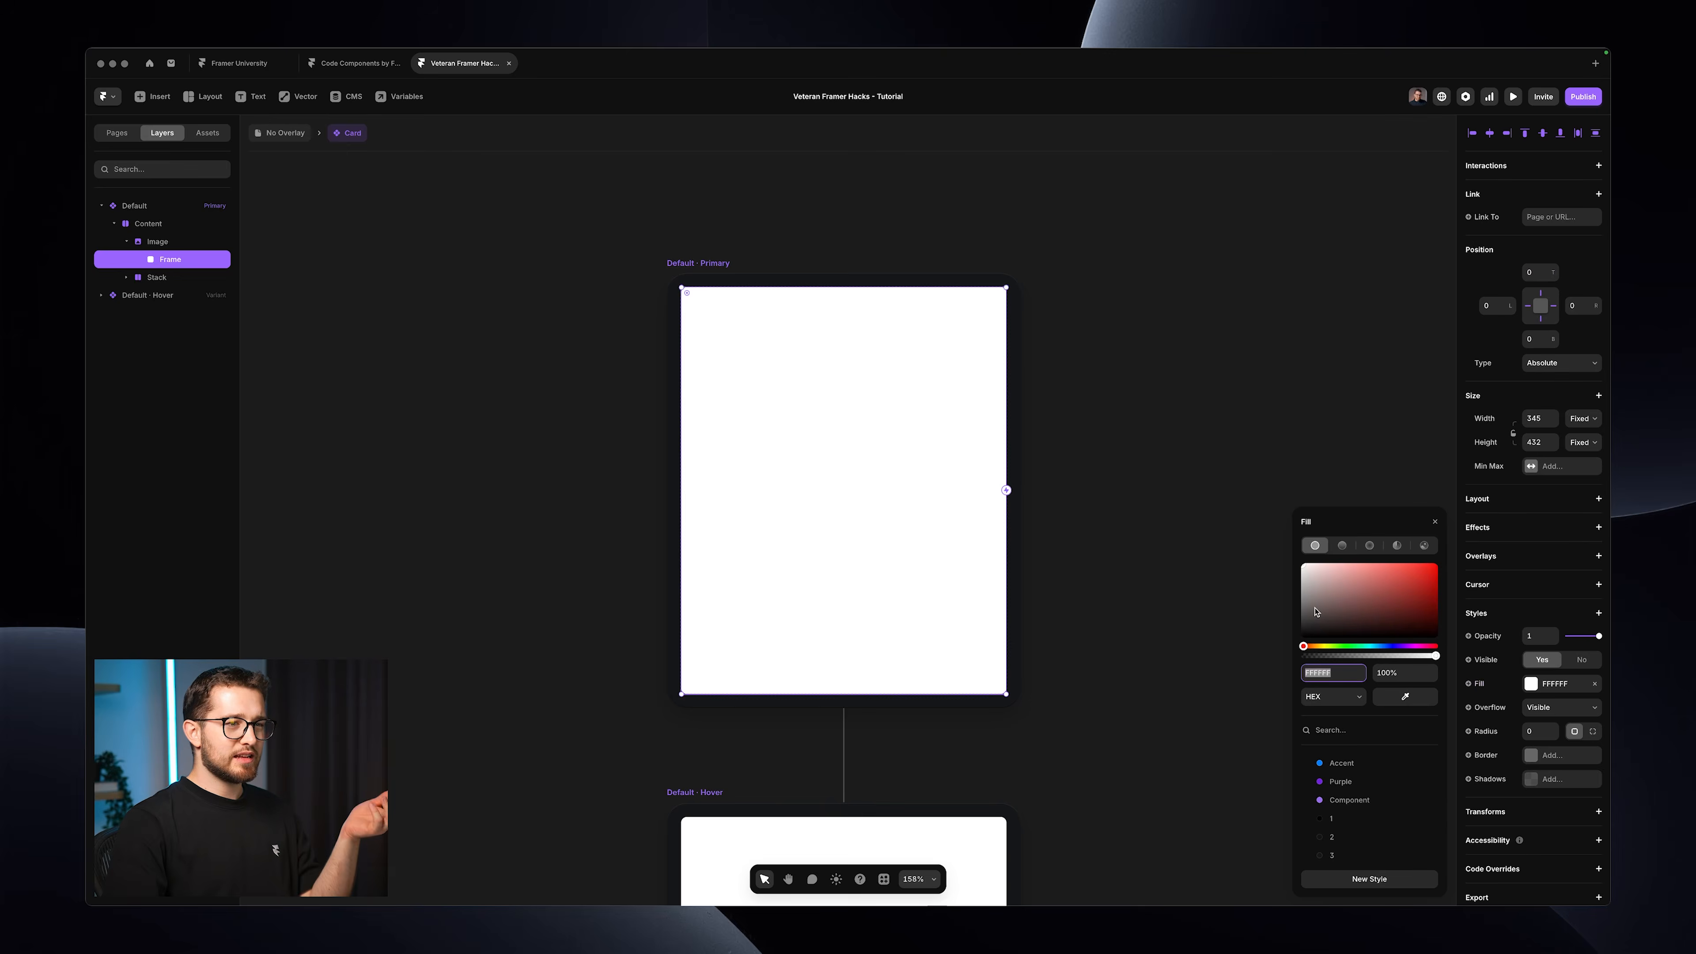
{"action": "left_click_drag", "start_coordinate": [1342, 601], "coordinate": [1193, 700]}
{"action": "mouse_move", "coordinate": [1387, 659]}
{"action": "left_mouse_down"}
{"action": "mouse_move", "coordinate": [1355, 657]}
{"action": "mouse_move", "coordinate": [1378, 657]}
{"action": "left_mouse_up"}
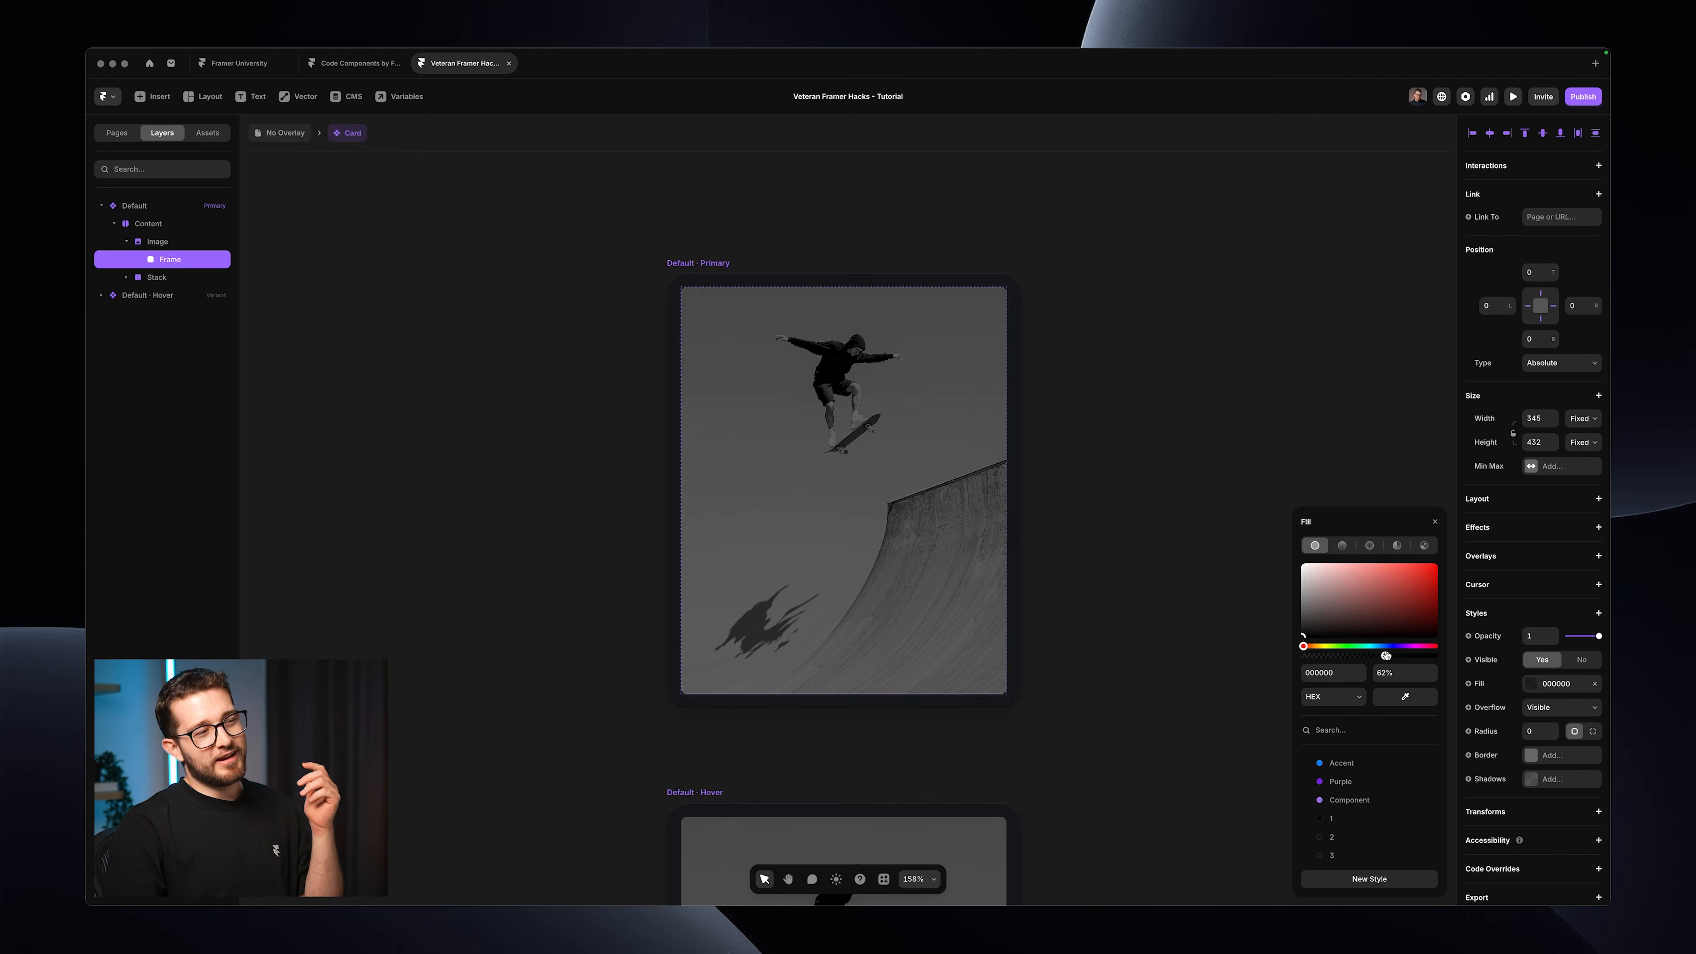
{"action": "scroll", "coordinate": [1213, 653], "scroll_direction": "down", "scroll_amount": 10}
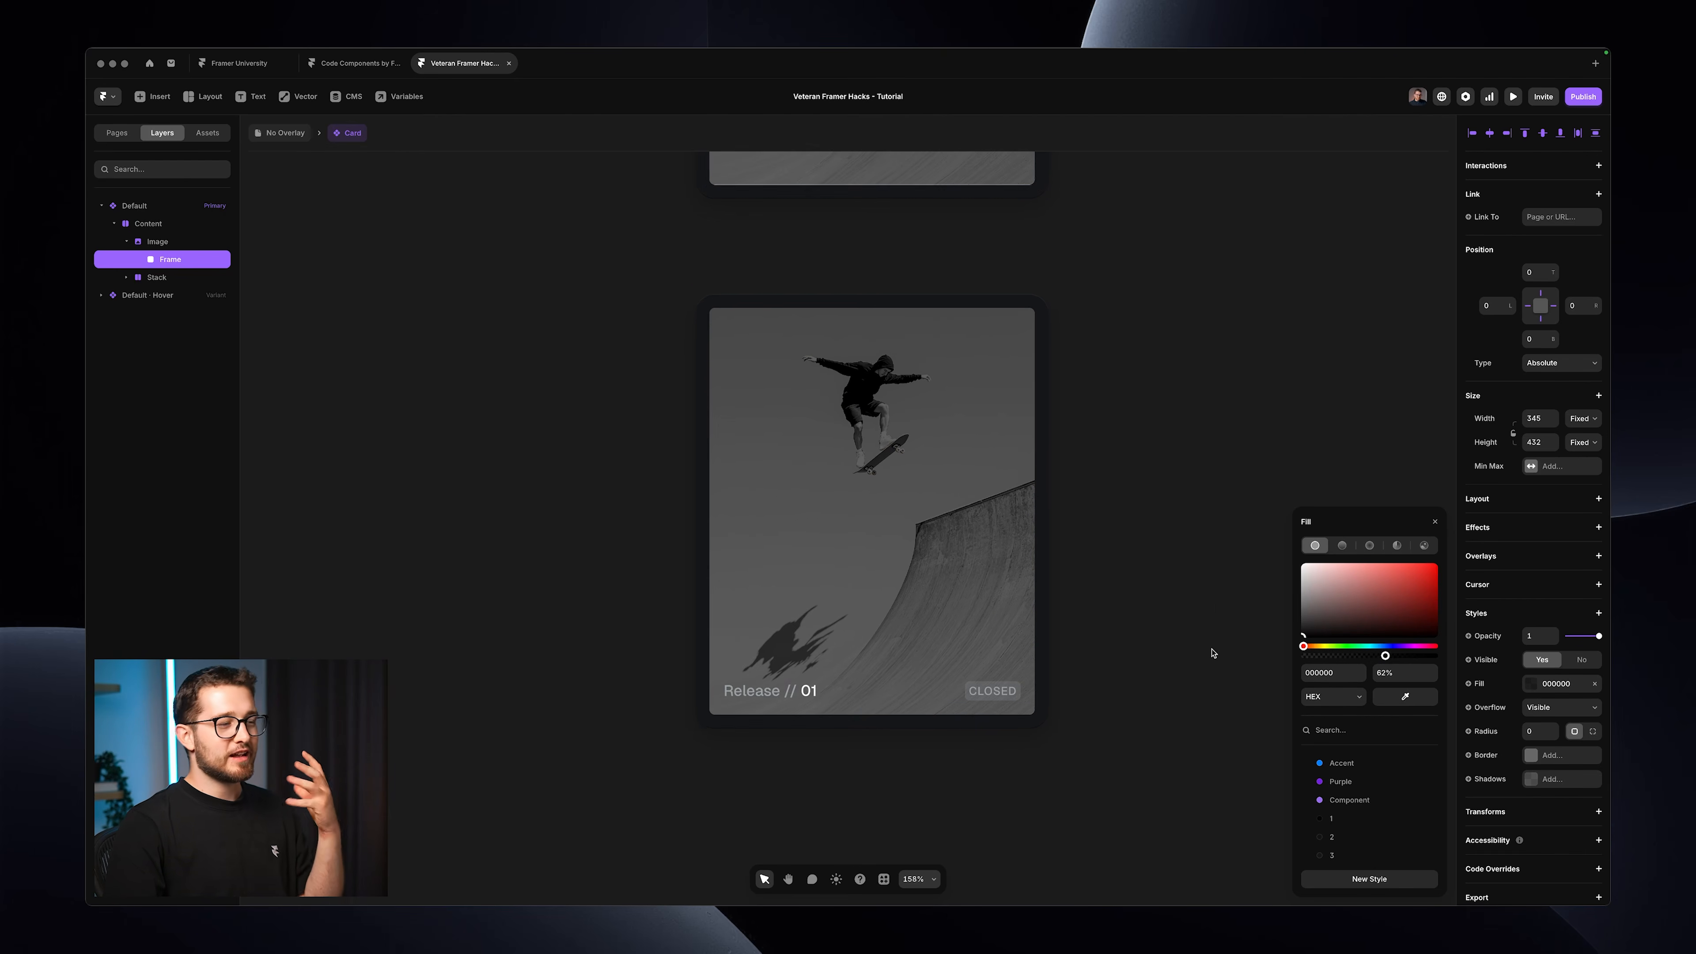
{"action": "left_click_drag", "start_coordinate": [1417, 656], "coordinate": [1403, 657]}
{"action": "left_click", "coordinate": [1122, 620]}
{"action": "scroll", "coordinate": [1109, 595], "scroll_direction": "up", "scroll_amount": 4}
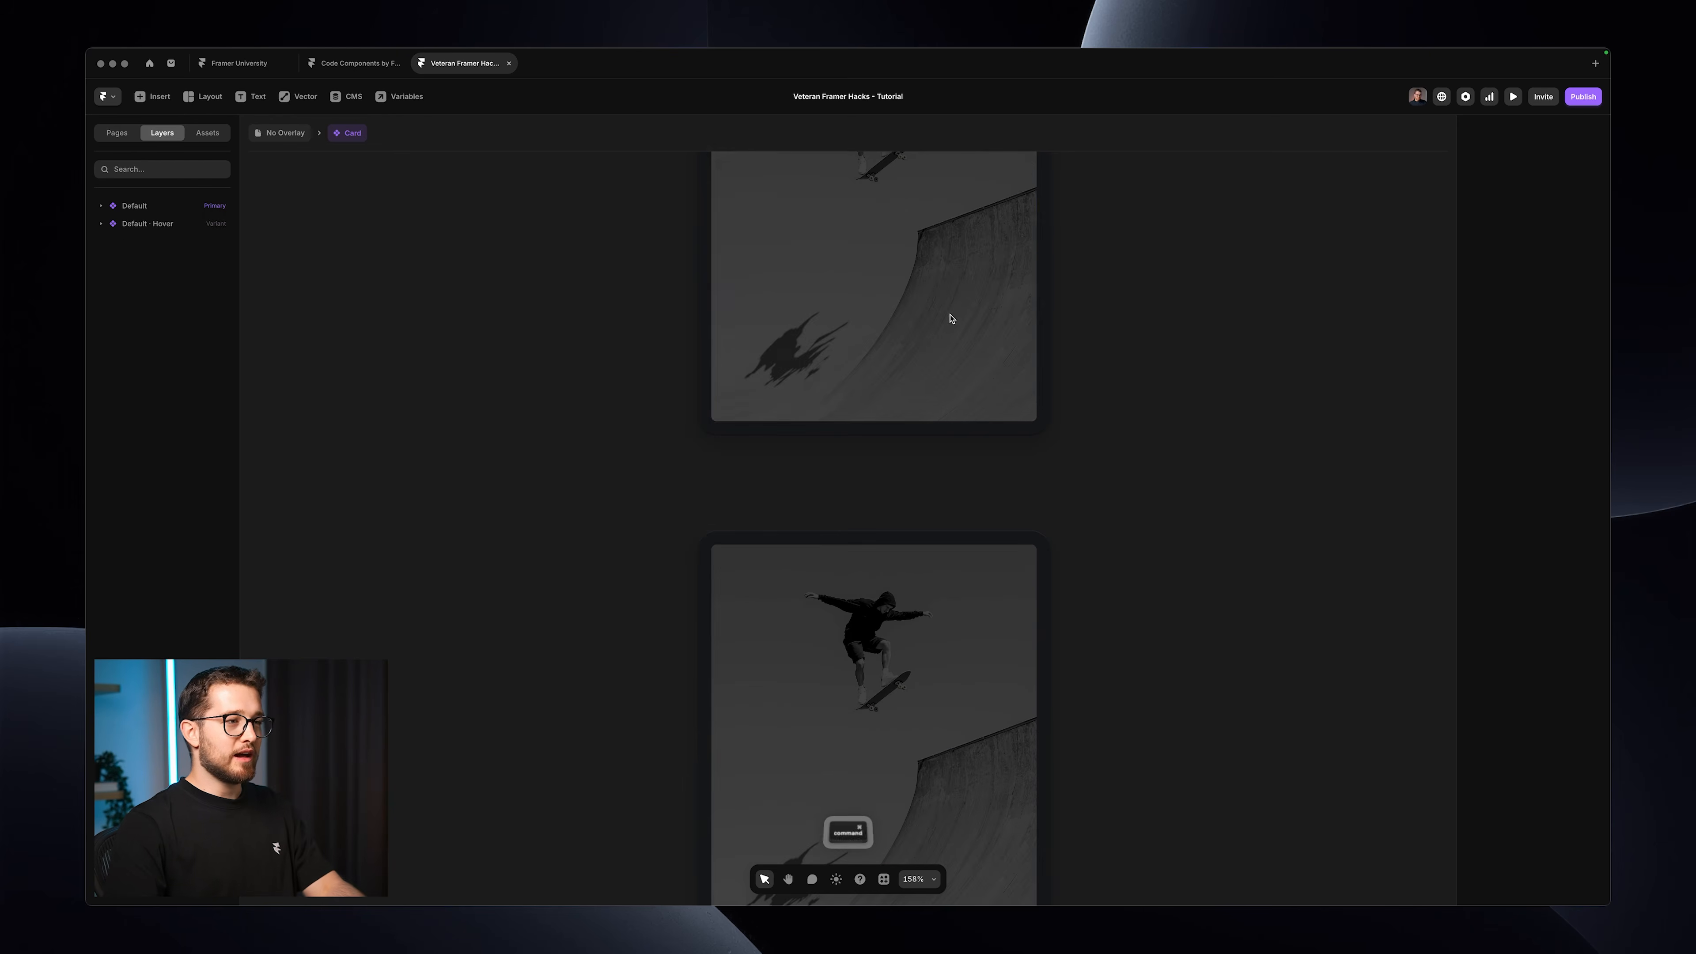
Set the overlay frame's opacity to 0 in the primary variant and 1 in the hover variant.
{"action": "left_click", "coordinate": [952, 319], "text": "super"}
{"action": "key", "text": "0"}
{"action": "key", "text": "0"}
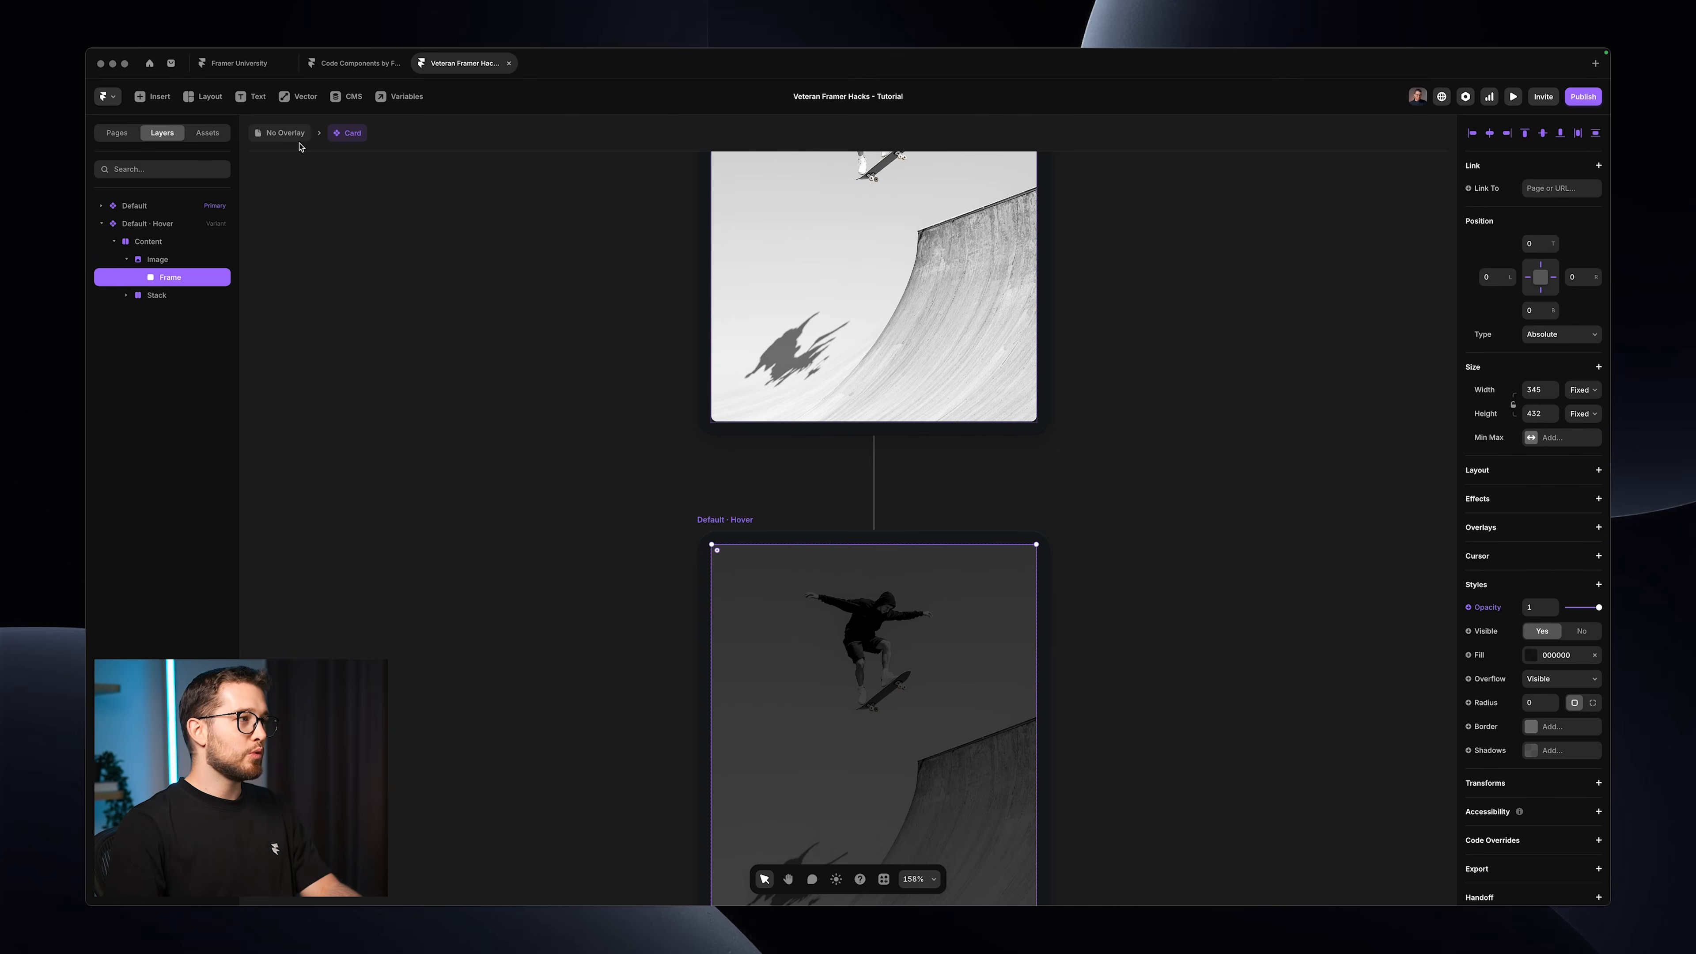
Preview the page, examine the card's dark overlay on hover, and close the preview.
{"action": "key", "text": "super+p"}
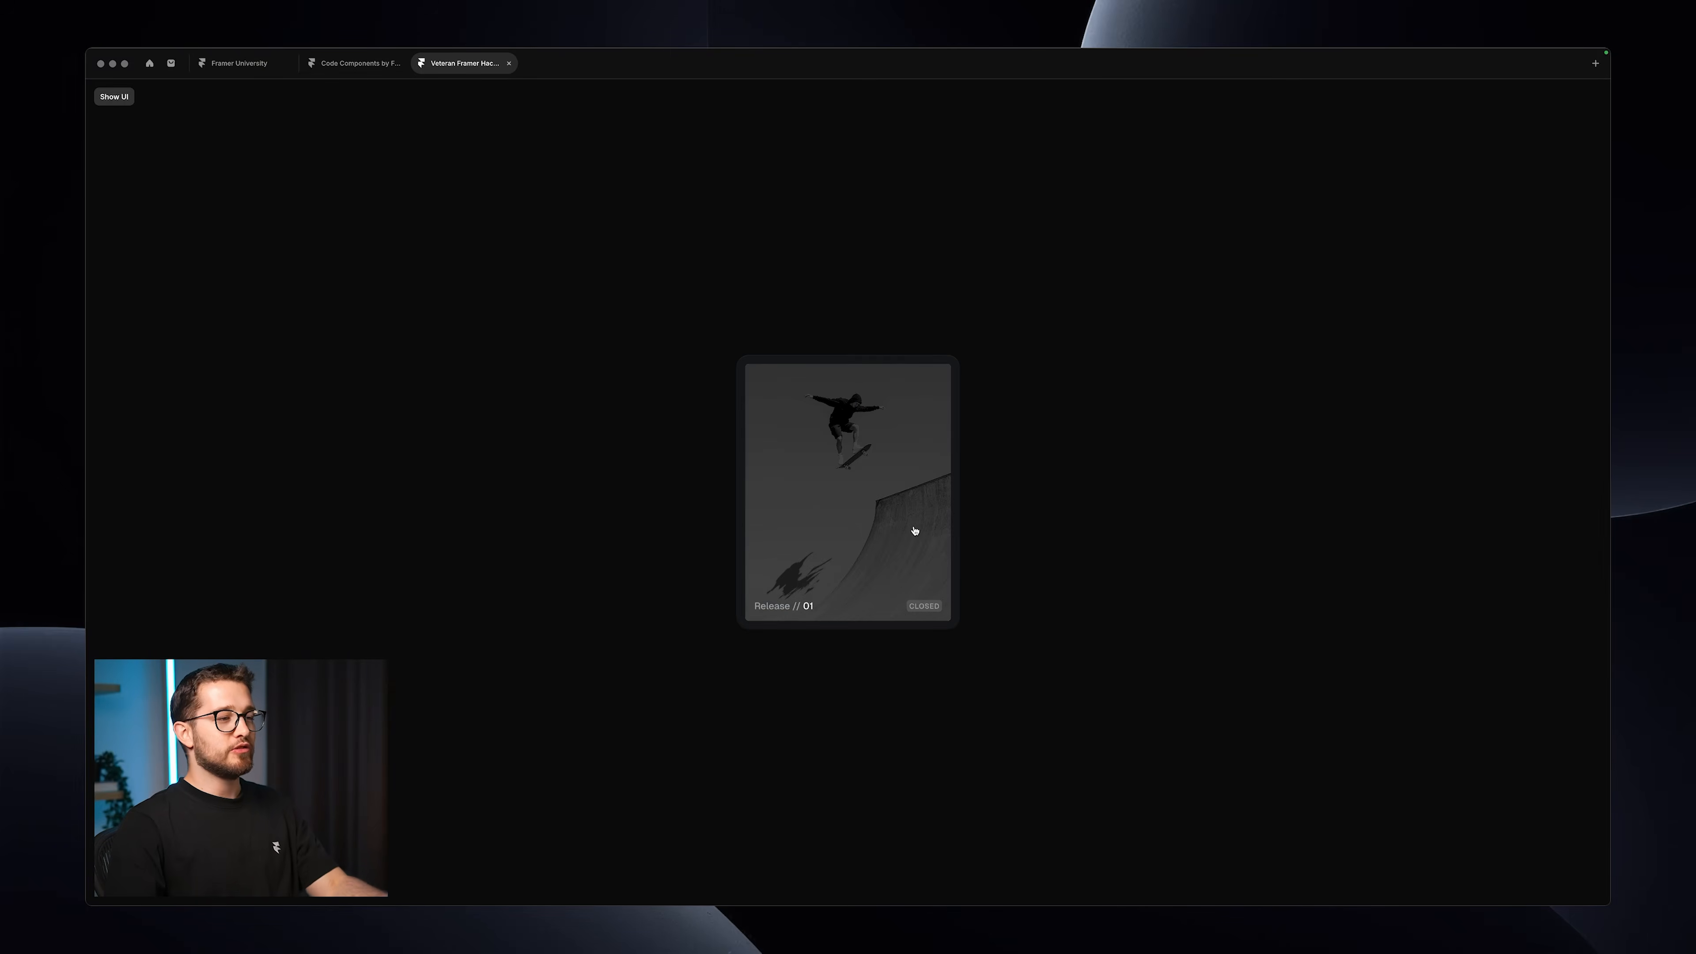
{"action": "key", "text": "Escape"}
{"action": "key", "text": "Return"}
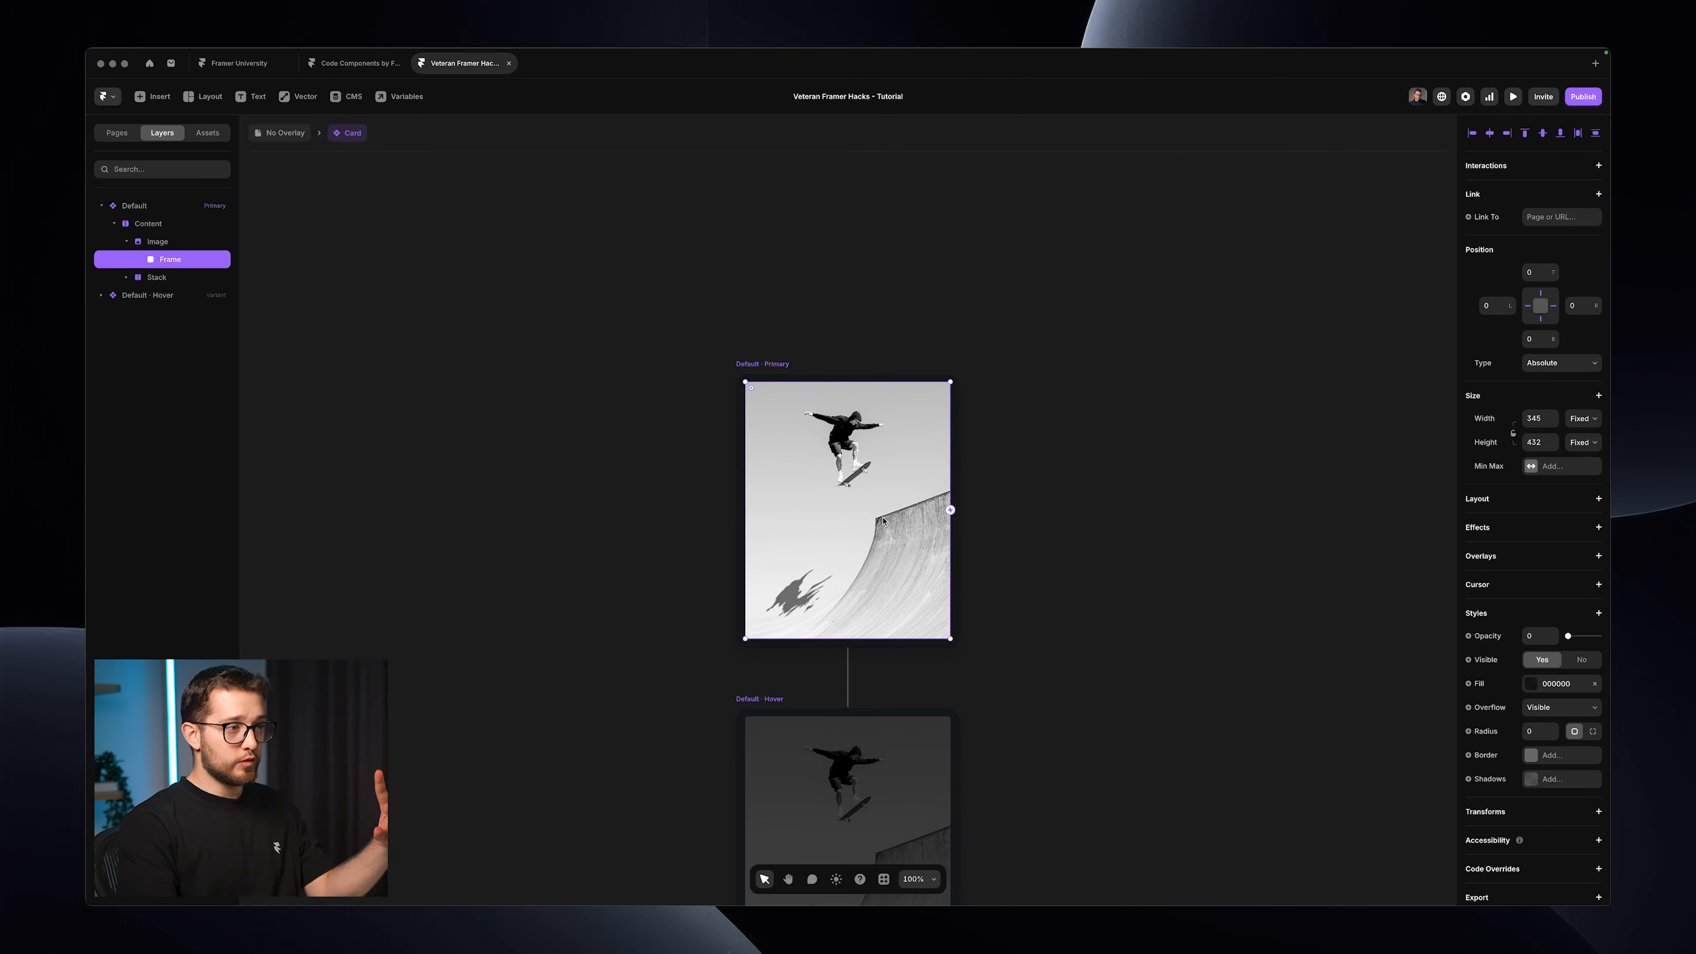
Undo the overlay frame additions in both variants of the Card component.
{"action": "key", "text": "super+z"}
{"action": "scroll", "coordinate": [883, 521], "scroll_direction": "down", "scroll_amount": 2}
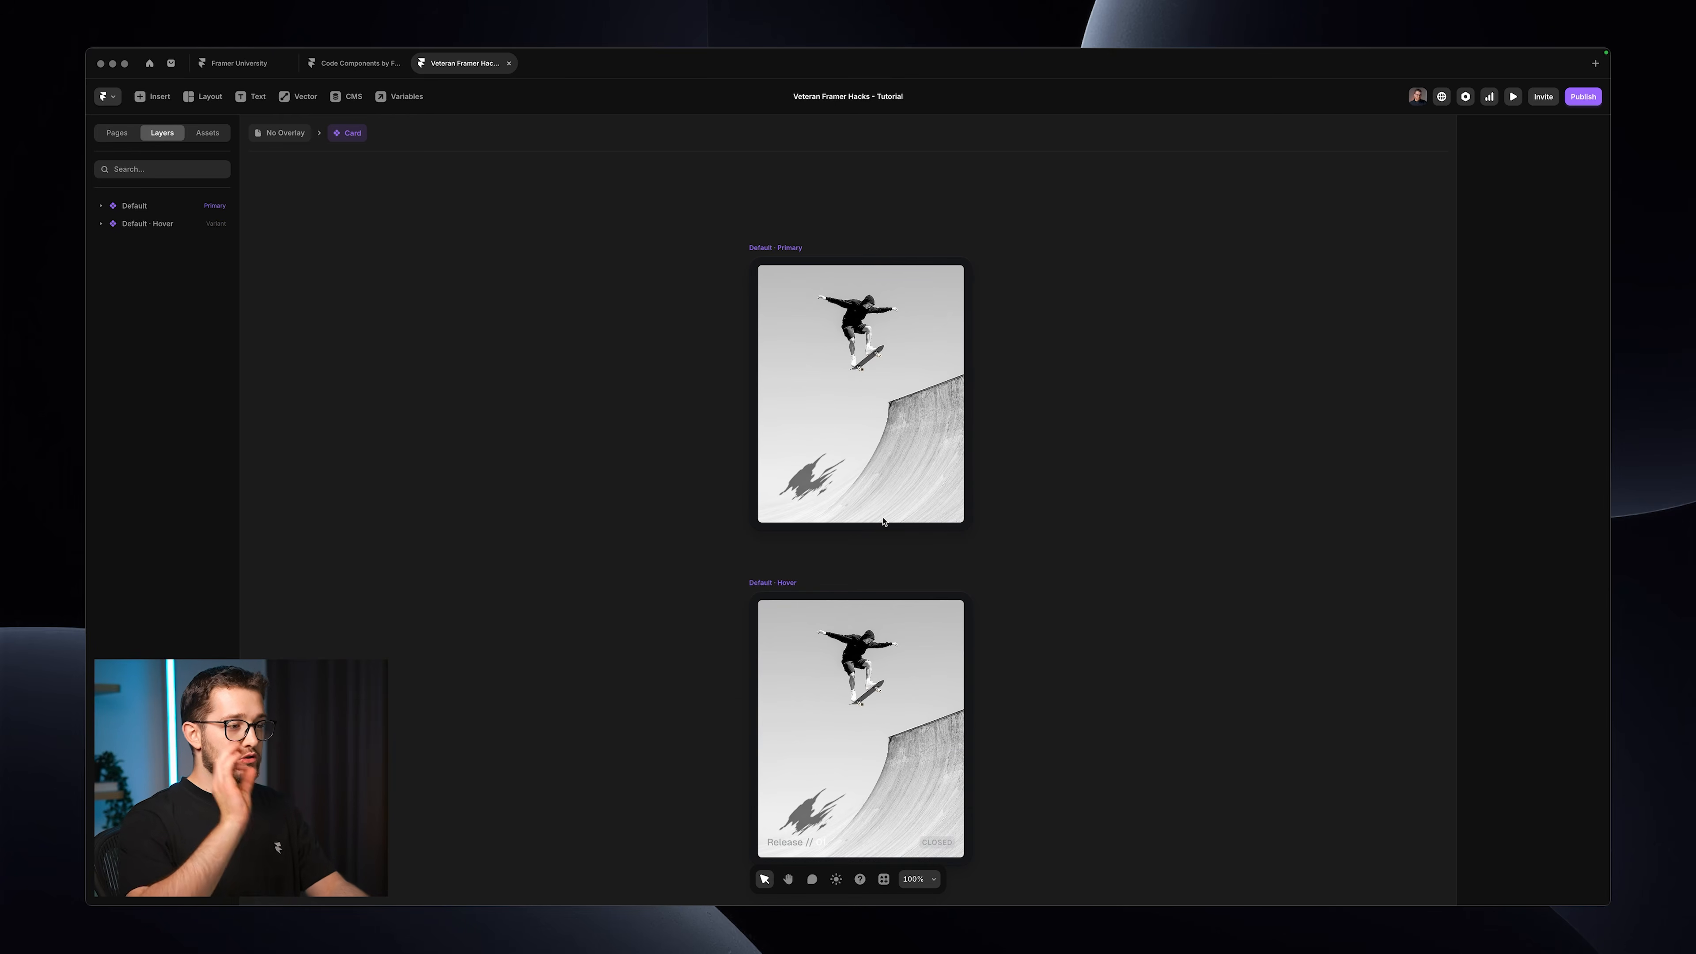
{"action": "scroll", "coordinate": [883, 522], "scroll_direction": "down", "scroll_amount": 1}
{"action": "scroll", "coordinate": [882, 522], "scroll_direction": "down", "scroll_amount": 3}
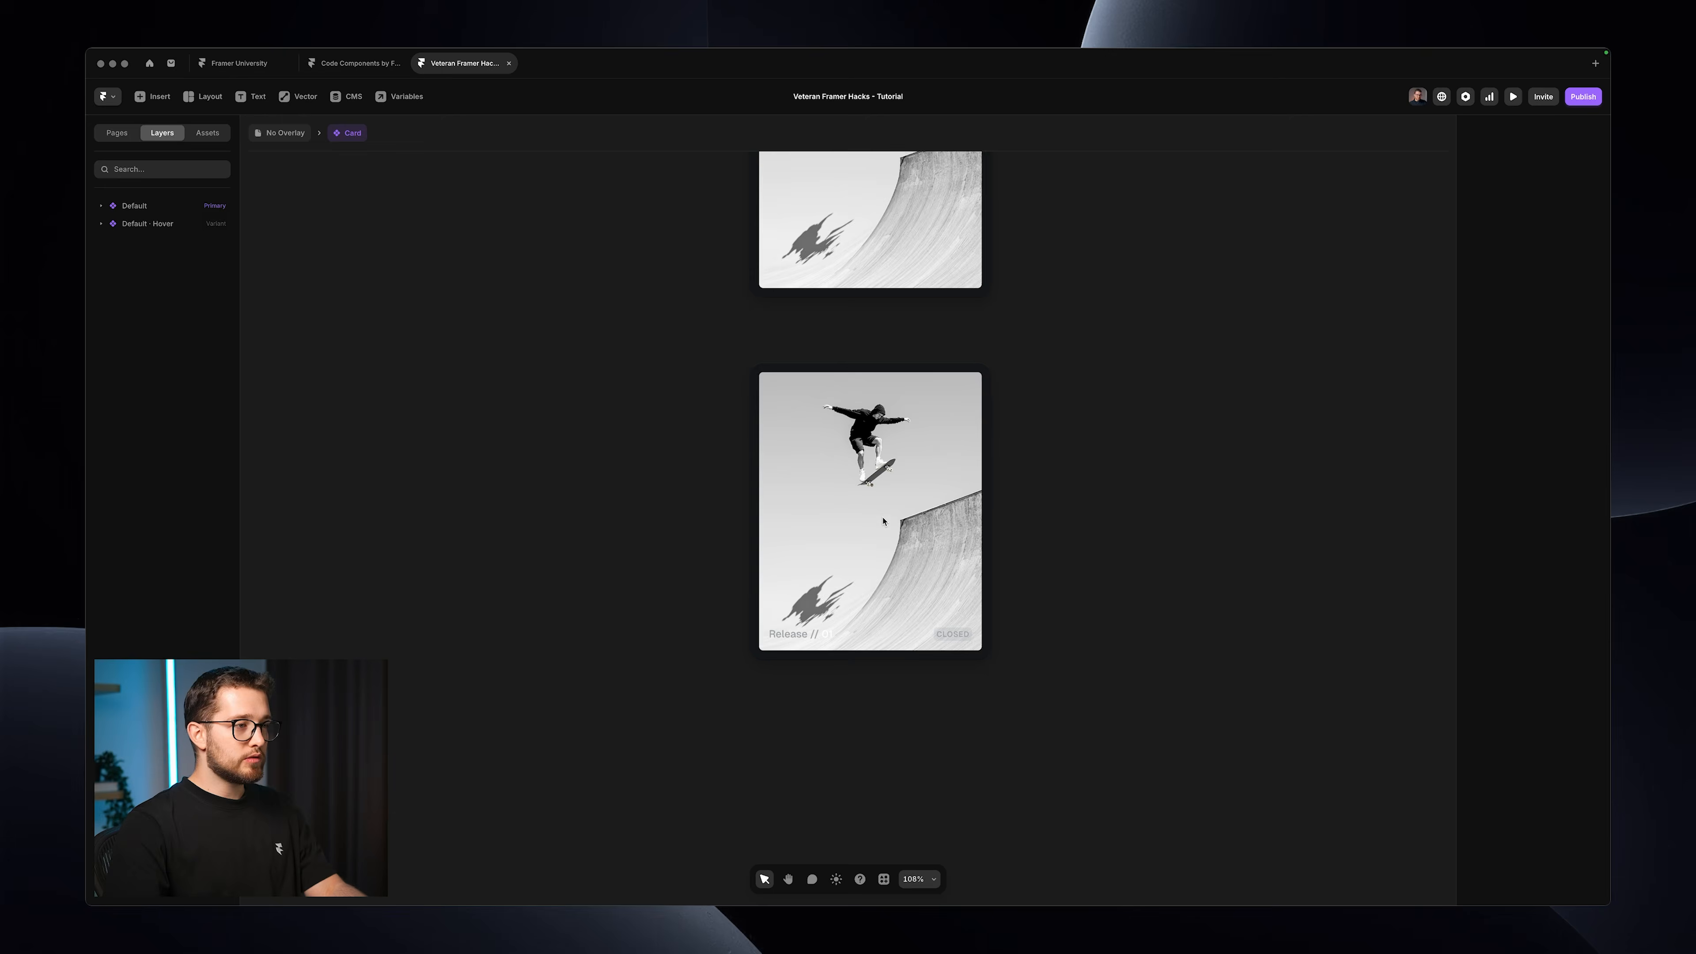
Select the image in the card's Default - Hover variant and add a Brightness filter to its styles.
{"action": "scroll", "coordinate": [883, 521], "scroll_direction": "up", "scroll_amount": 3}
{"action": "left_click", "coordinate": [900, 406], "text": "super"}
{"action": "scroll", "coordinate": [900, 406], "scroll_direction": "up", "scroll_amount": 1}
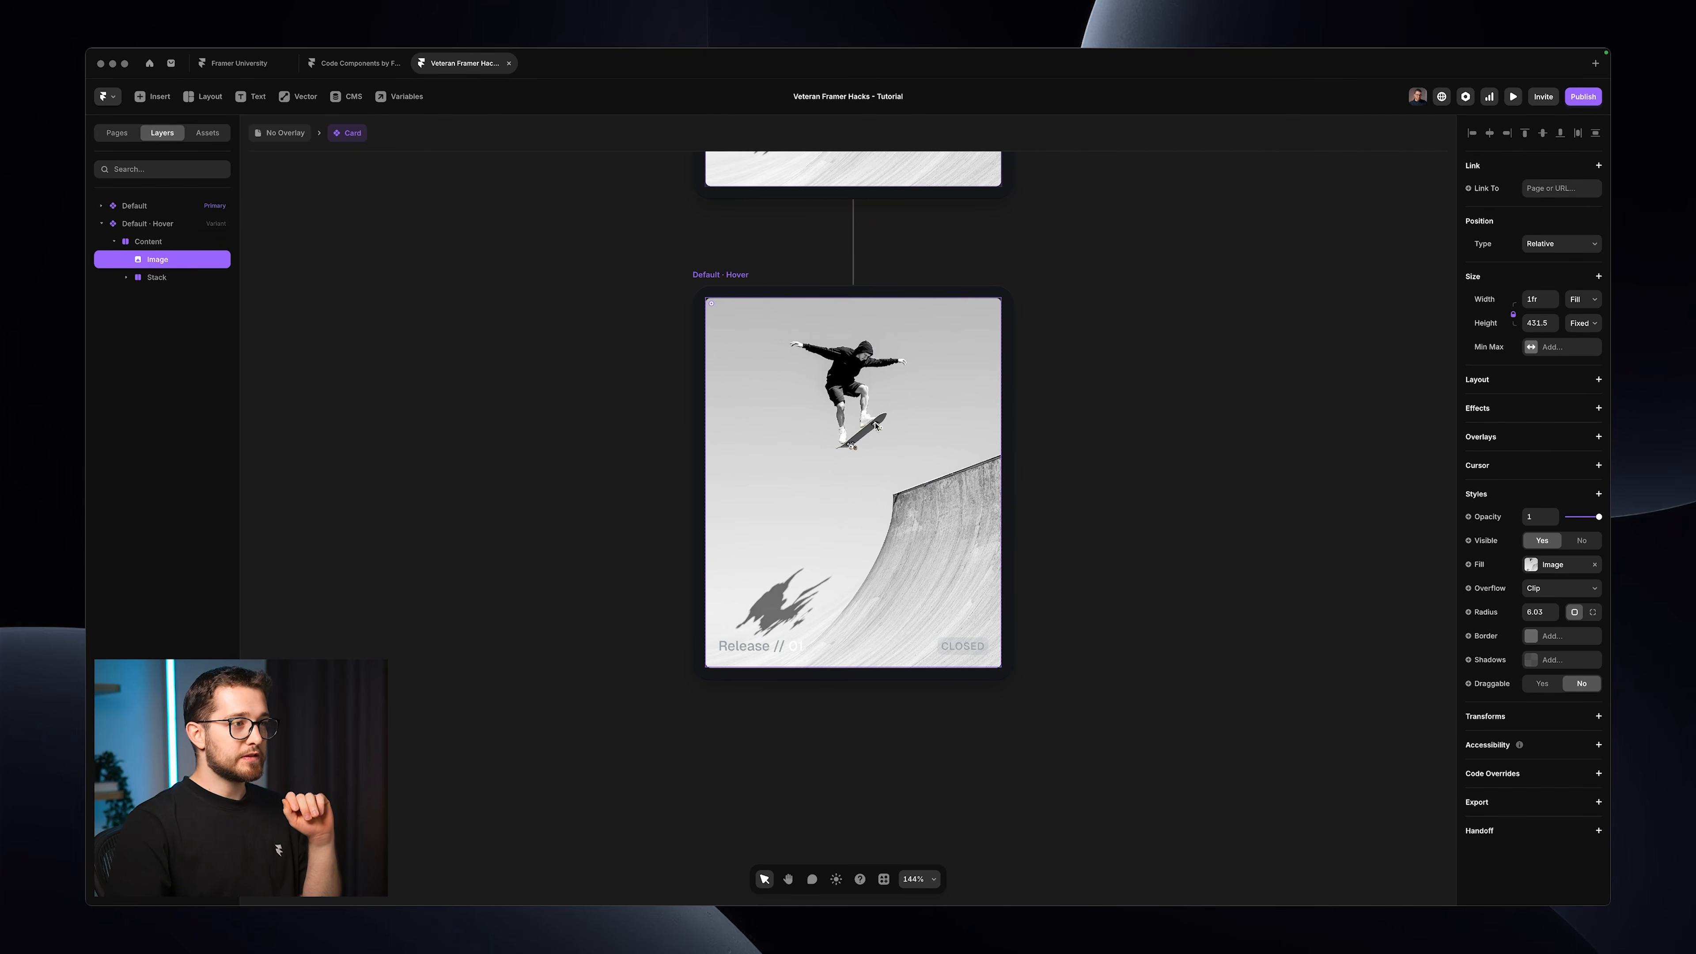
{"action": "left_click", "coordinate": [1502, 502]}
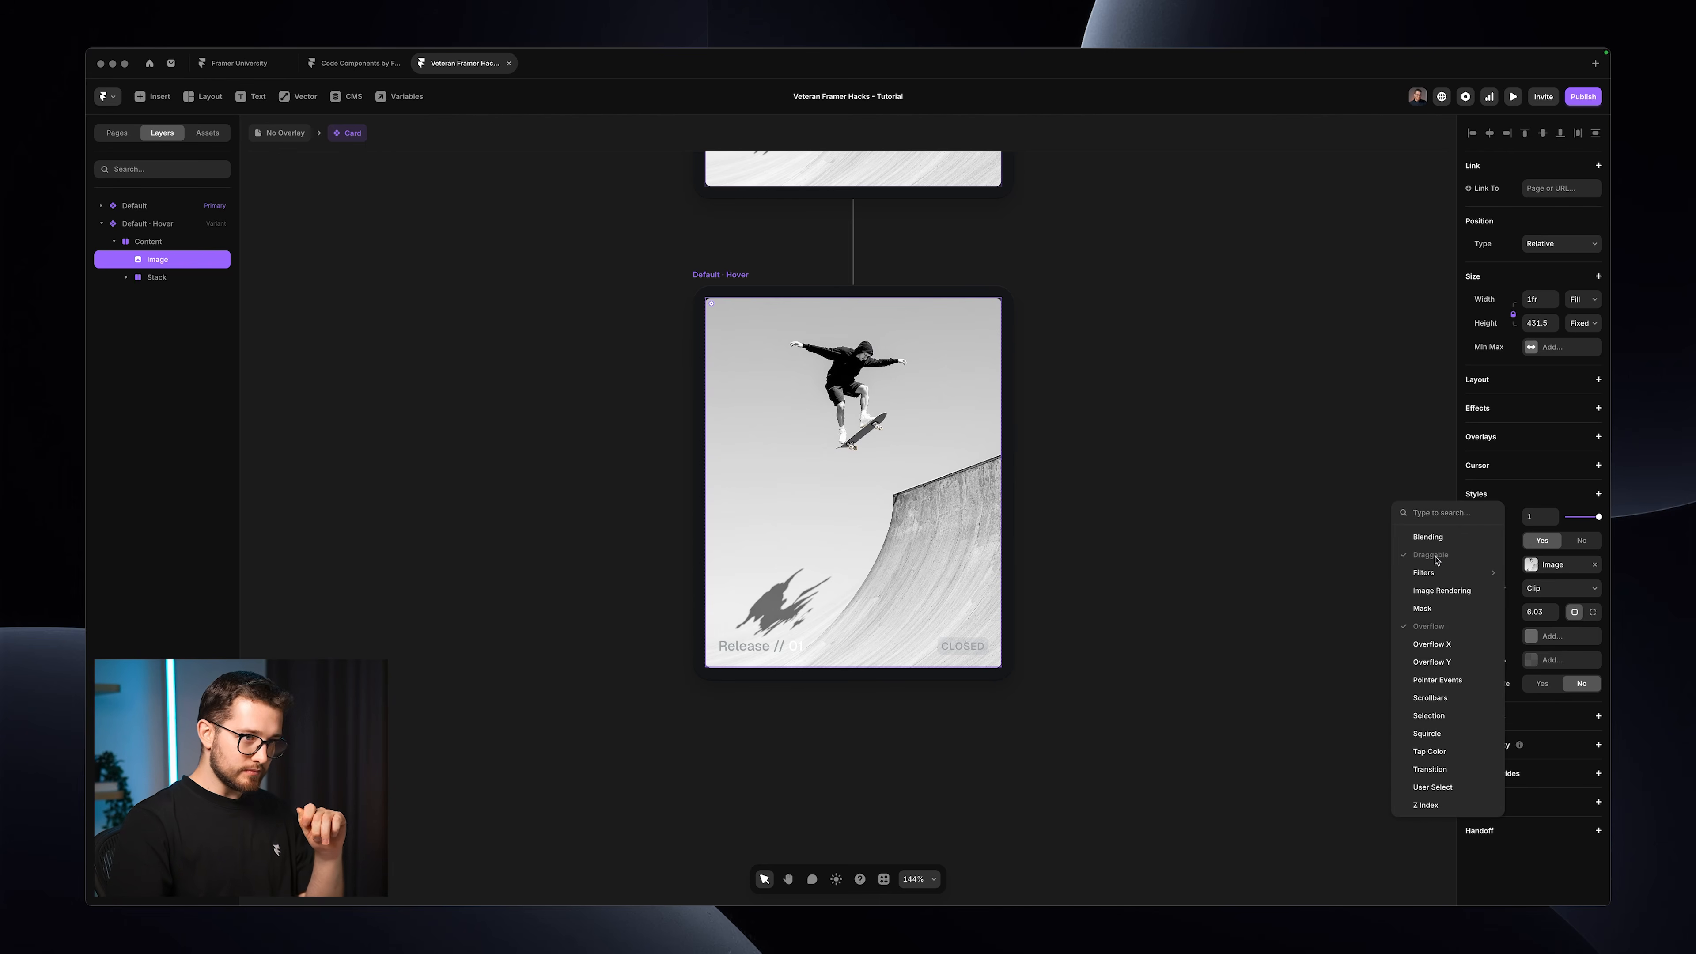
{"action": "mouse_move", "coordinate": [1441, 573]}
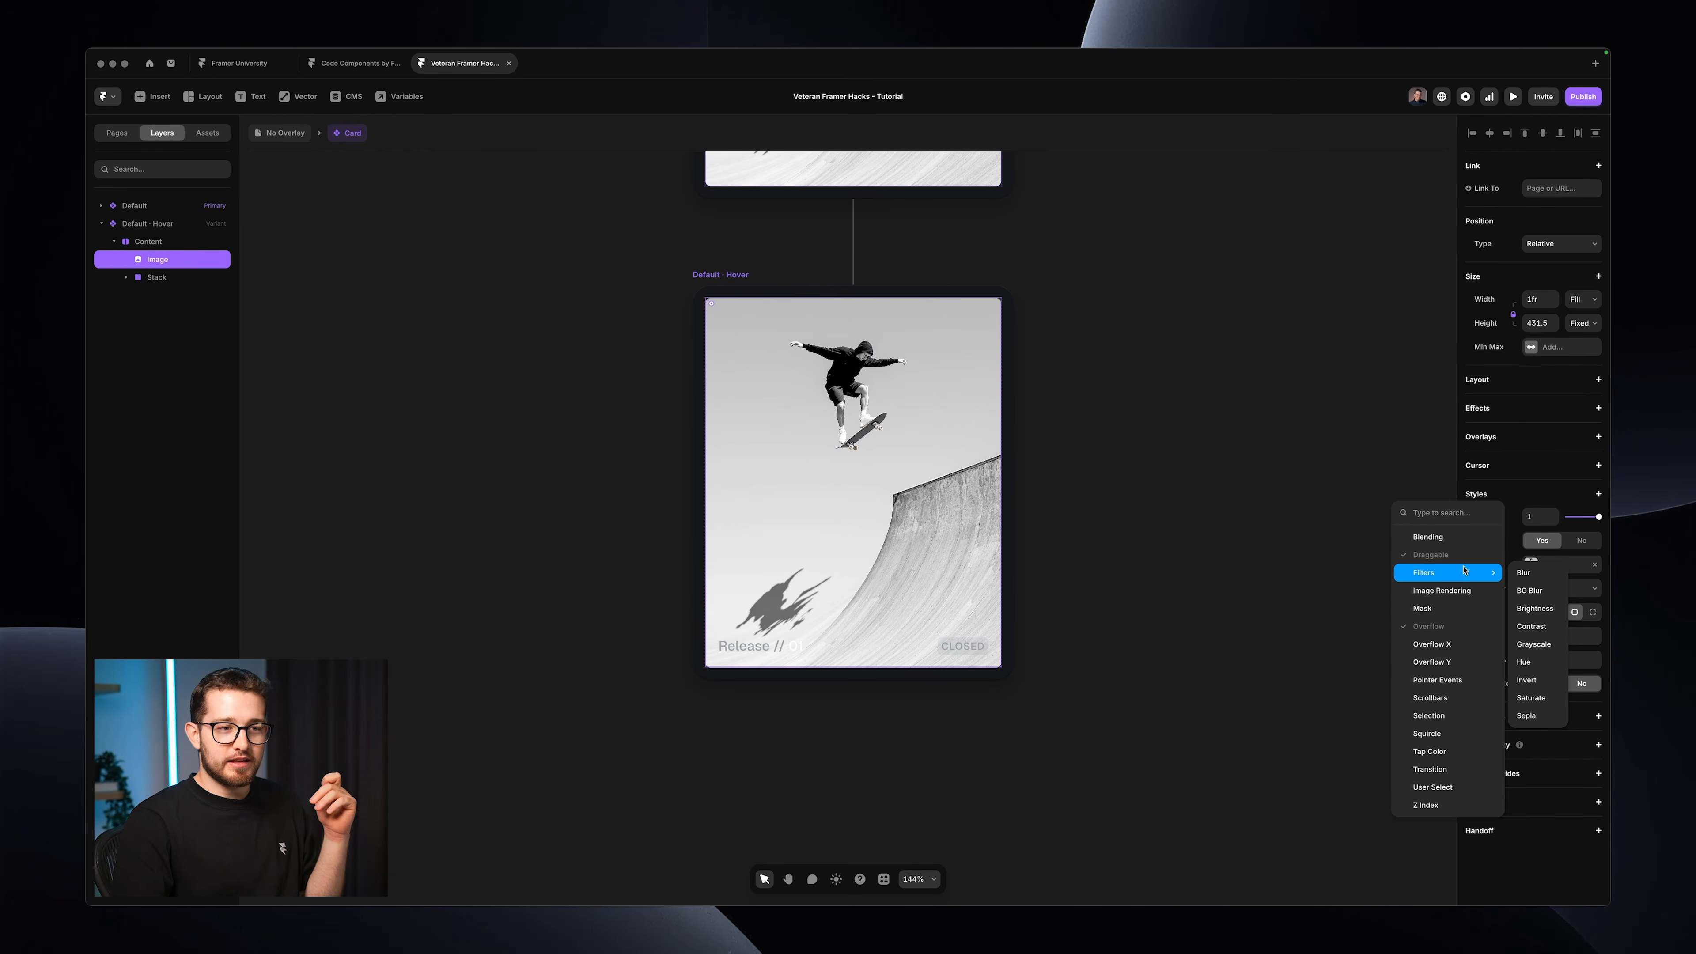
{"action": "left_click", "coordinate": [1538, 608]}
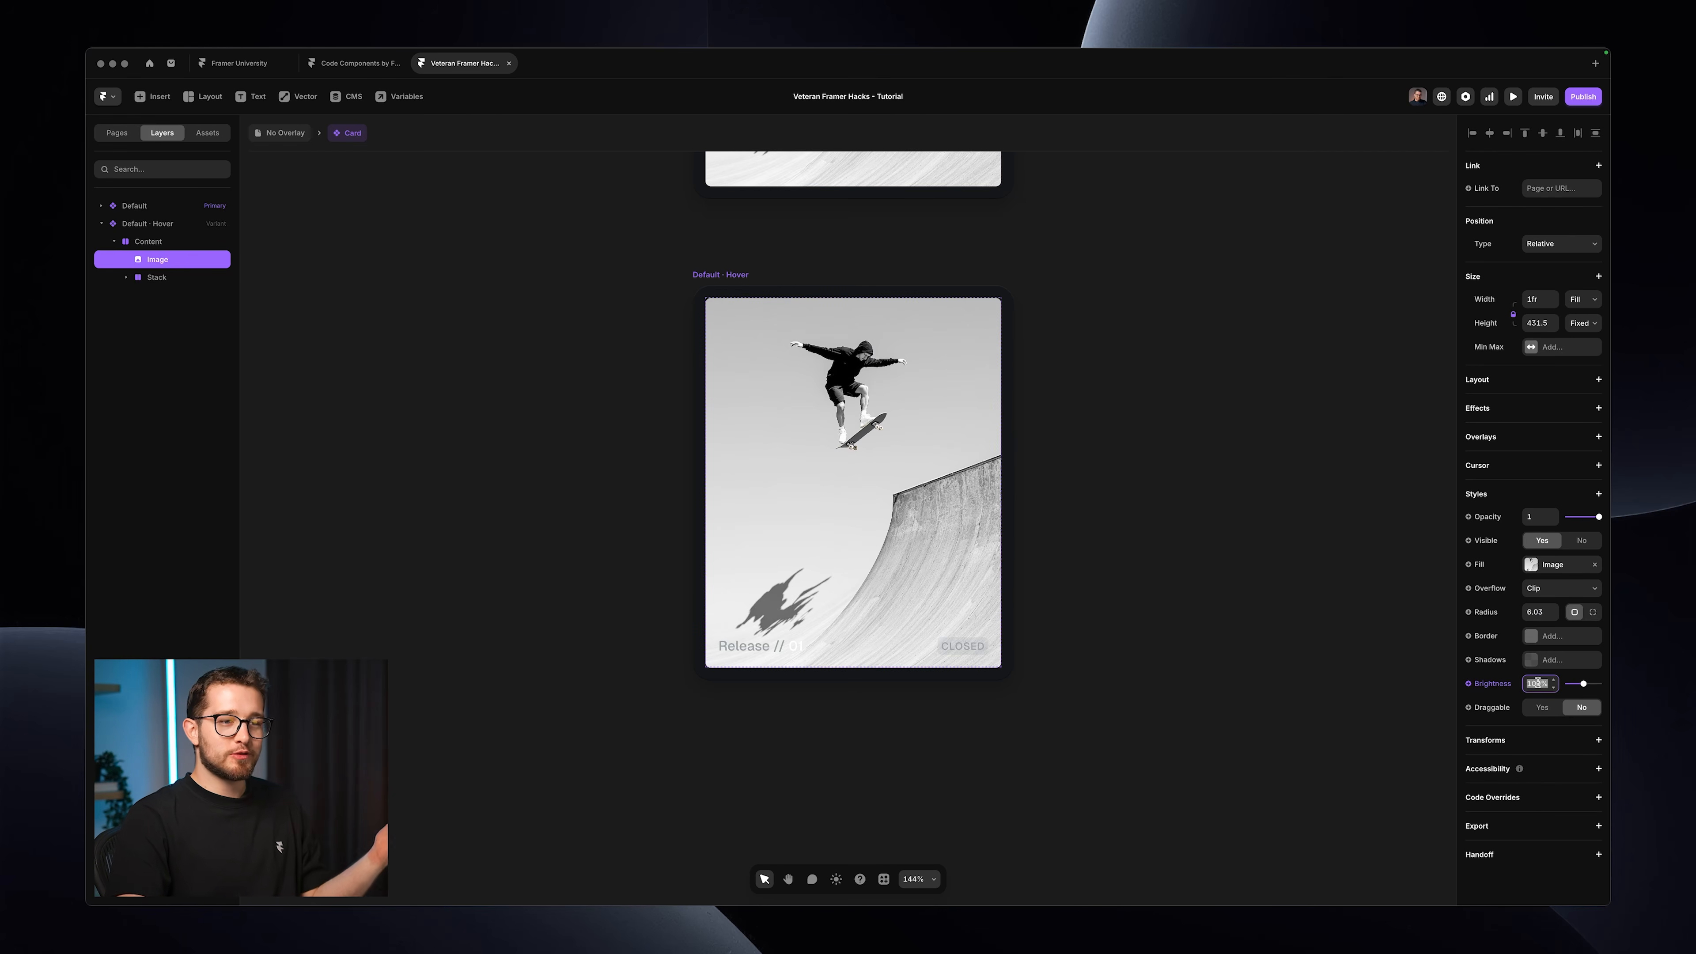
Set the hover variant image's brightness to 30%.
{"action": "key", "text": "shift+Down"}
{"action": "key", "text": "shift+Down"}
{"action": "key", "text": "shift+Down"}
{"action": "key", "text": "shift+Down"}
{"action": "key", "text": "shift+Down"}
{"action": "key", "text": "shift+Down"}
{"action": "key", "text": "shift+Down"}
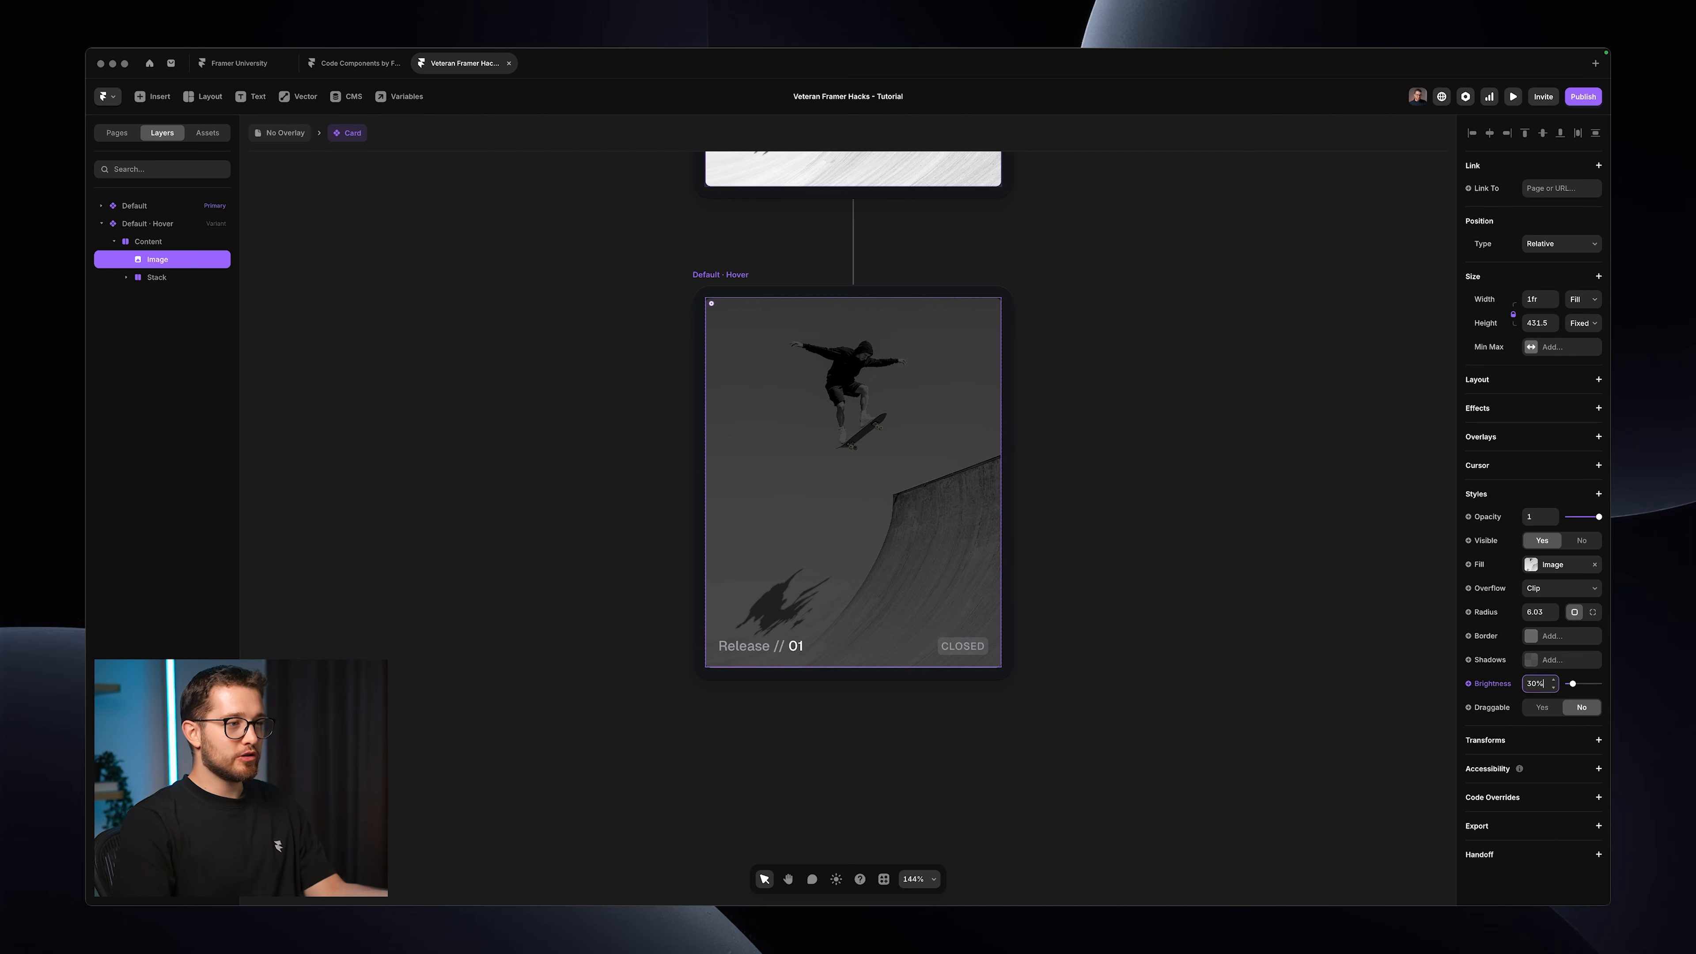
Examine the legibility of the release title and CLOSED label over the darkened image in the hover variant.
{"action": "scroll", "coordinate": [944, 622], "scroll_direction": "up", "scroll_amount": 5}
{"action": "key", "text": "shift+super+4"}
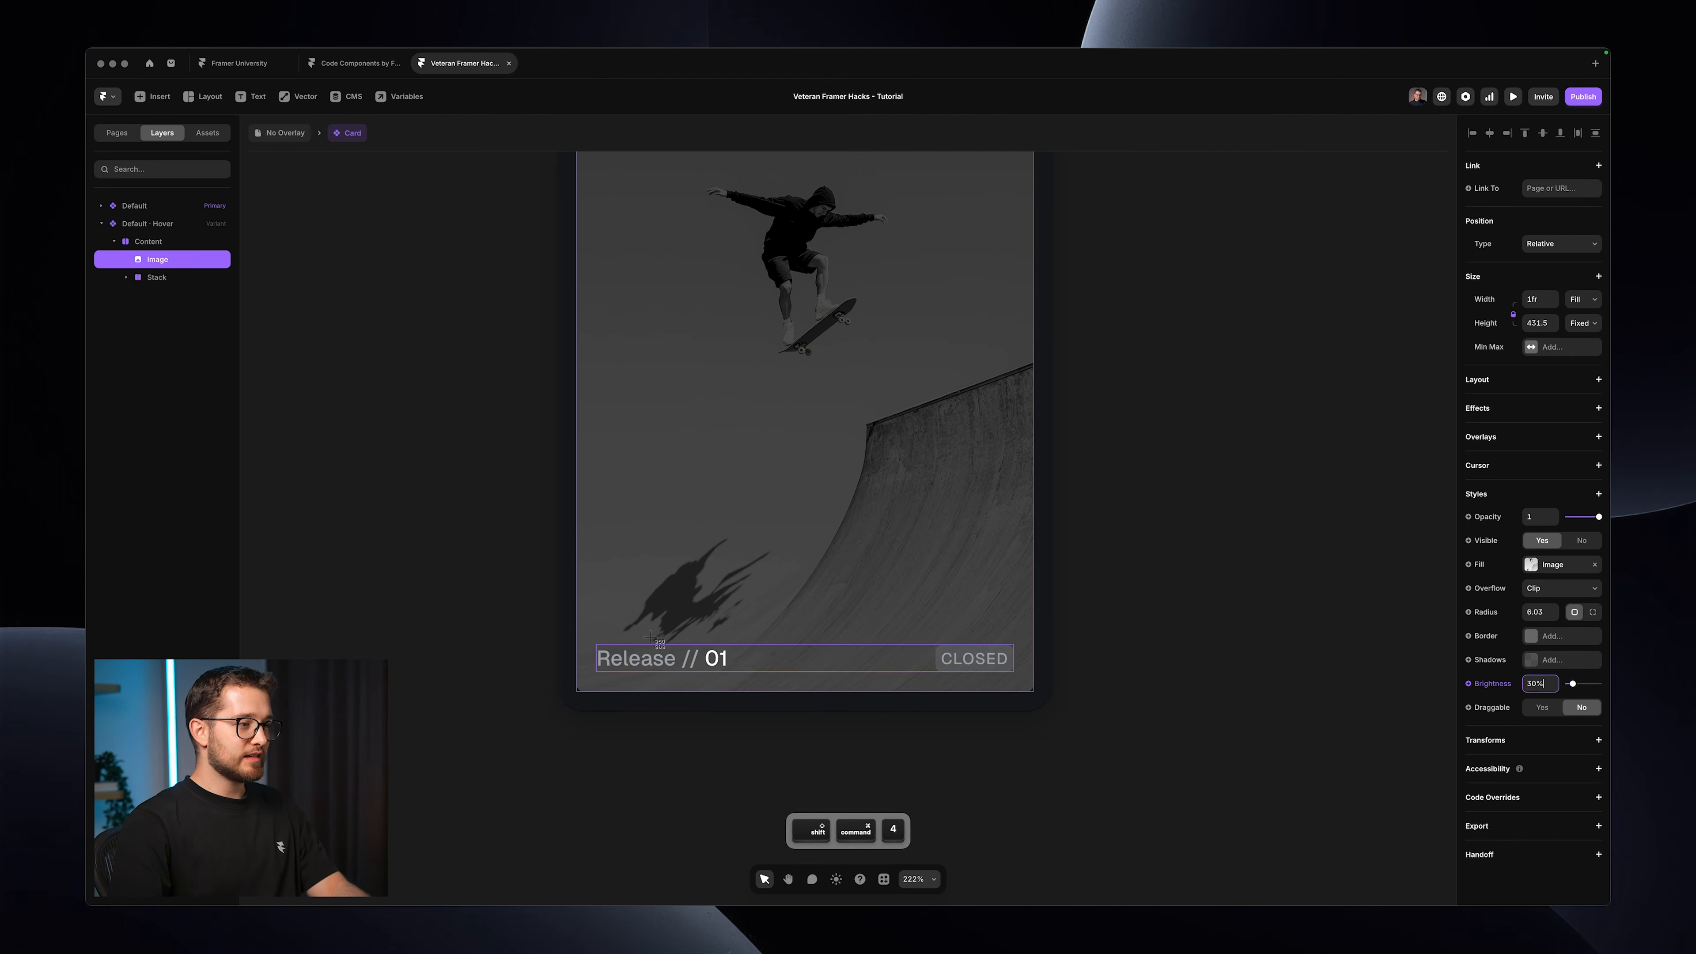
{"action": "key", "text": "space"}
{"action": "left_click_drag", "start_coordinate": [745, 669], "coordinate": [1002, 674]}
{"action": "key", "text": "Escape"}
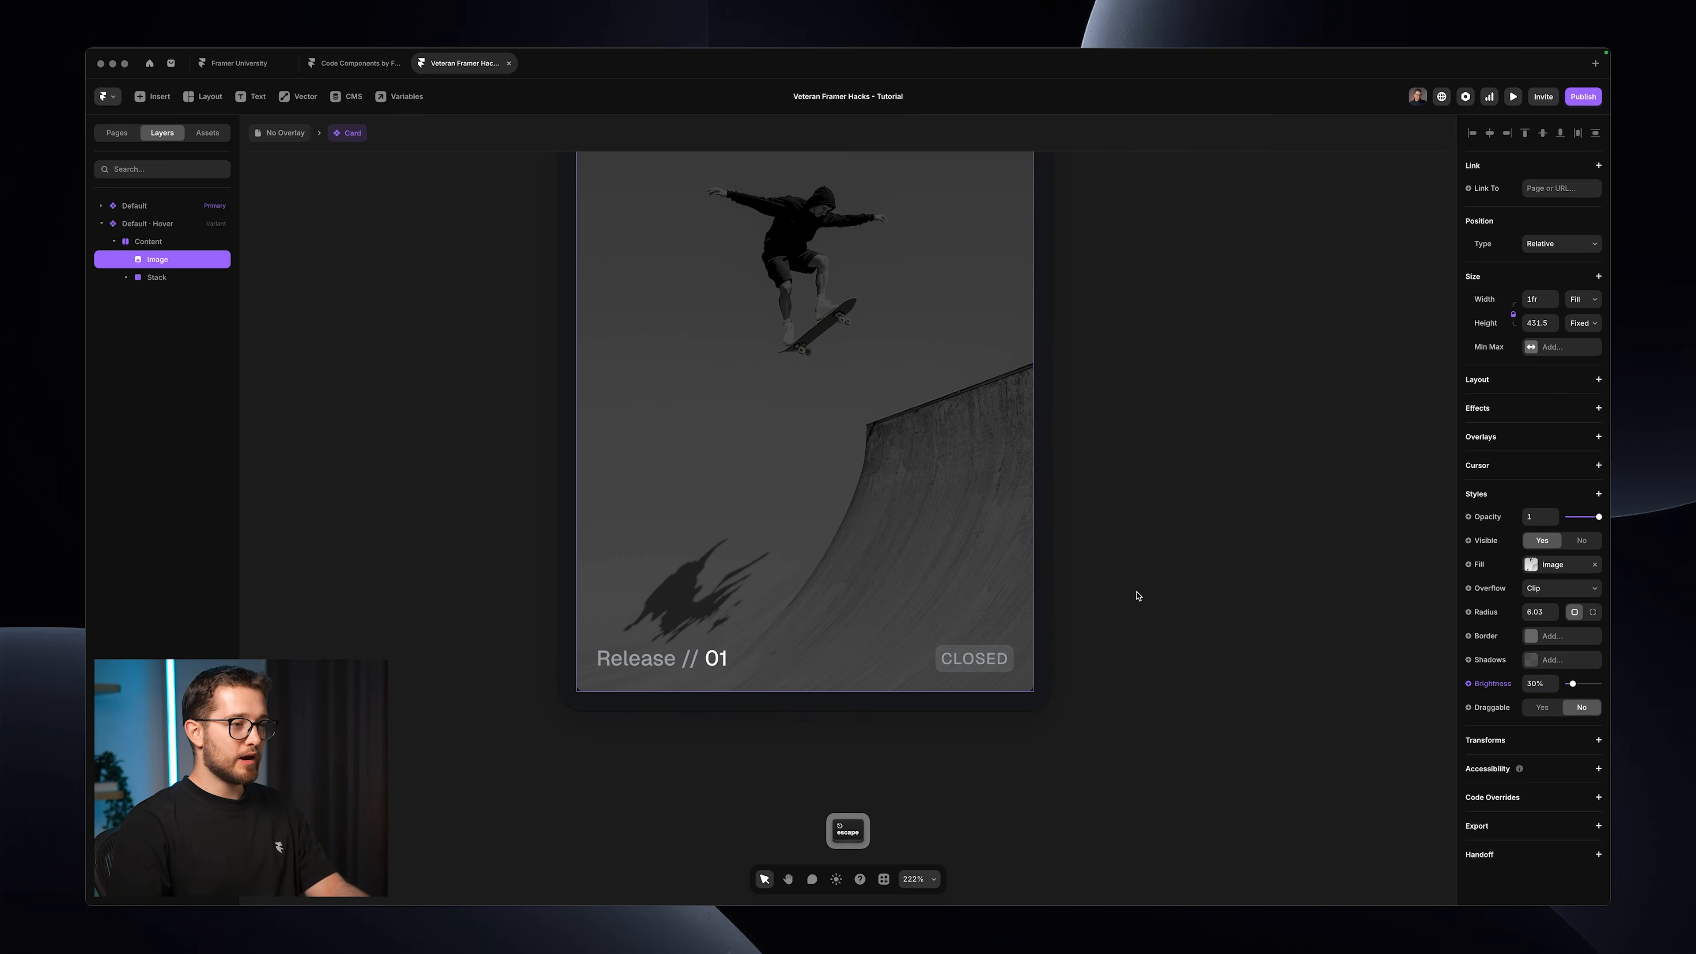
{"action": "left_click", "coordinate": [1136, 594]}
{"action": "scroll", "coordinate": [1136, 595], "scroll_direction": "down", "scroll_amount": 5}
{"action": "scroll", "coordinate": [1136, 595], "scroll_direction": "up", "scroll_amount": 2}
{"action": "scroll", "coordinate": [1137, 596], "scroll_direction": "up", "scroll_amount": 1}
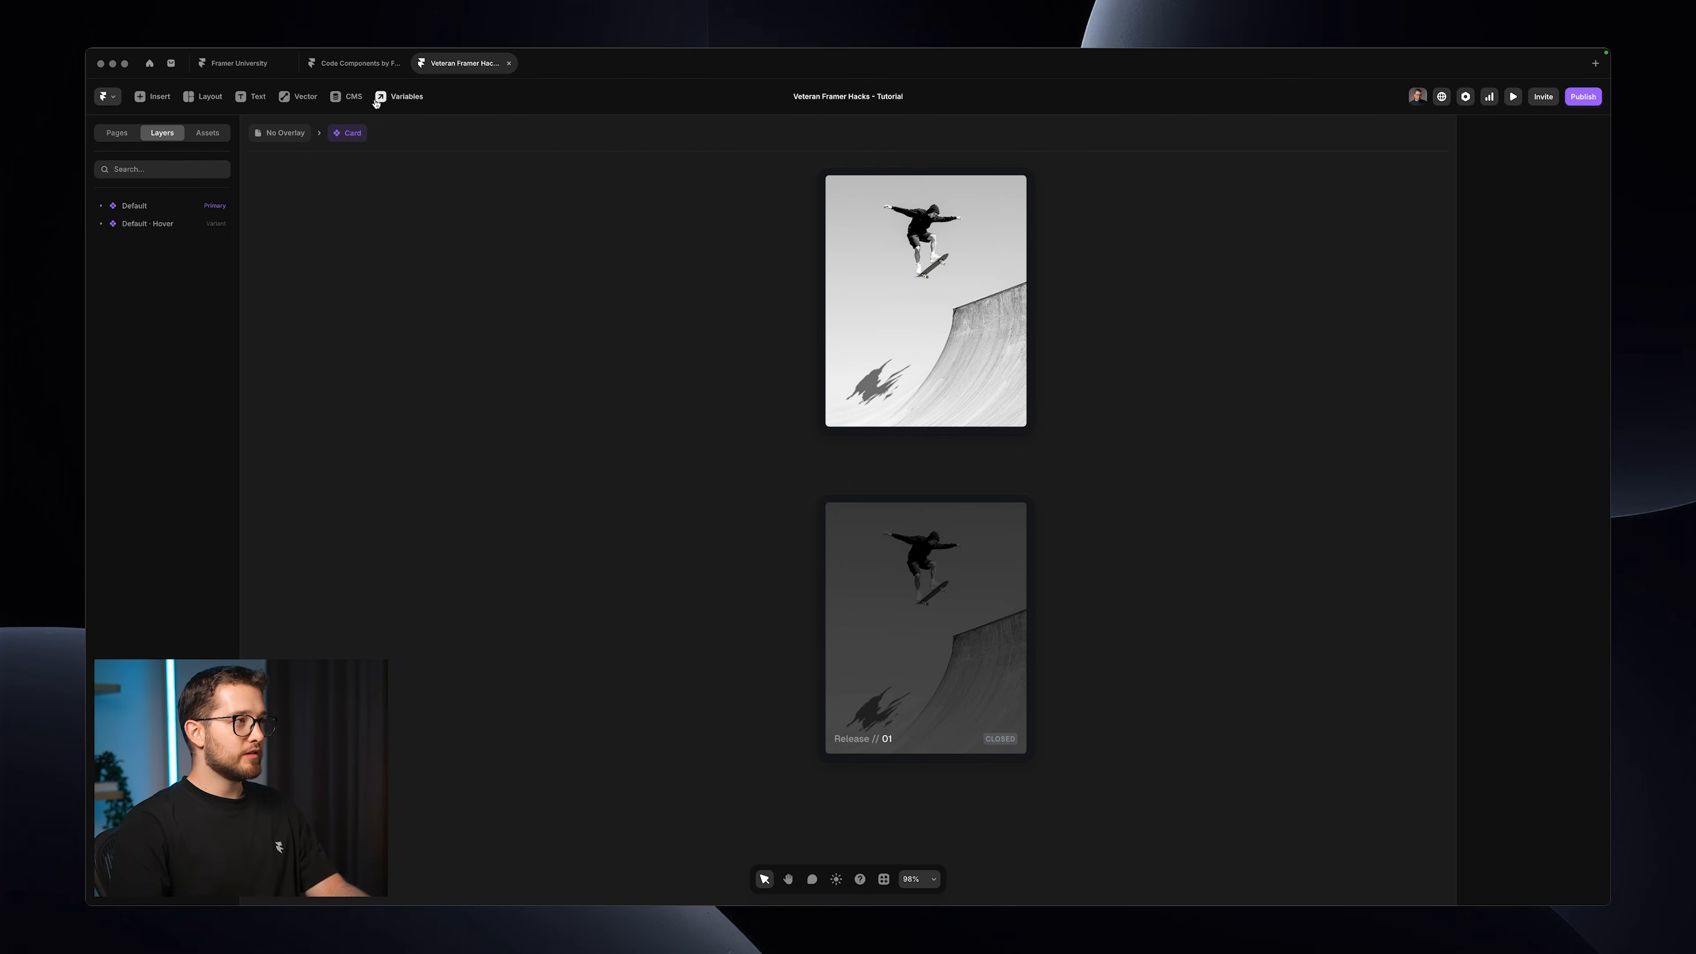
Return to the No Overlay page, preview the card's brightness change on hover, and close the preview.
{"action": "left_click", "coordinate": [285, 133]}
{"action": "key", "text": "super+p"}
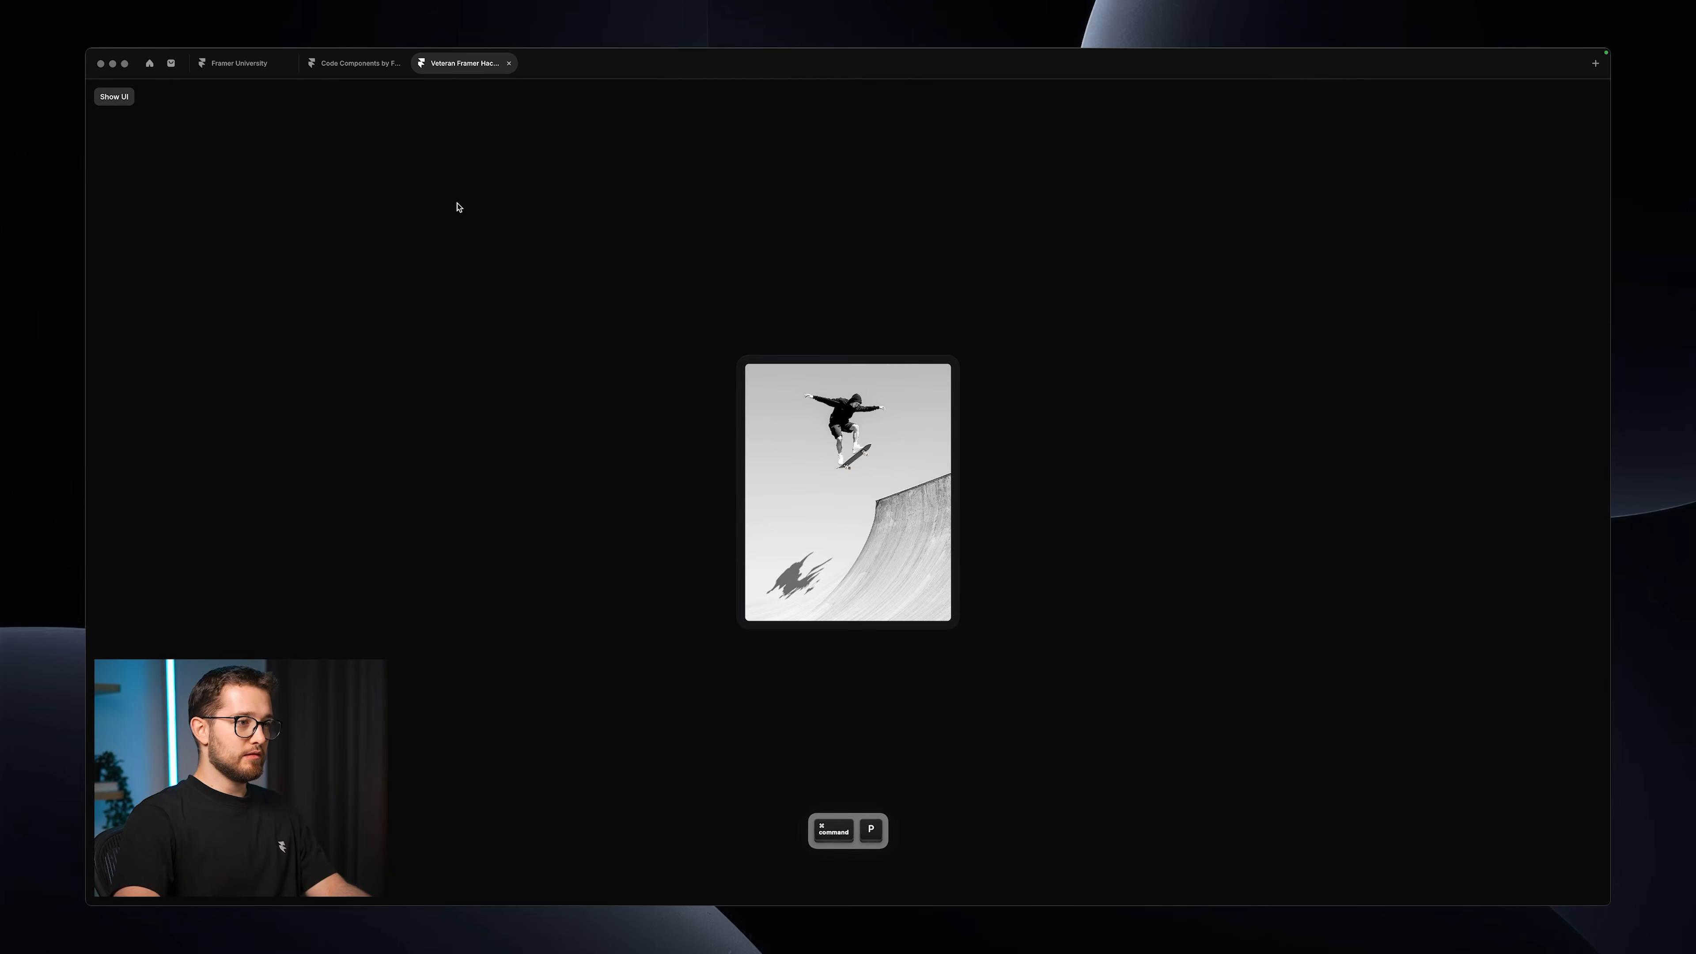
{"action": "mouse_move", "coordinate": [823, 456]}
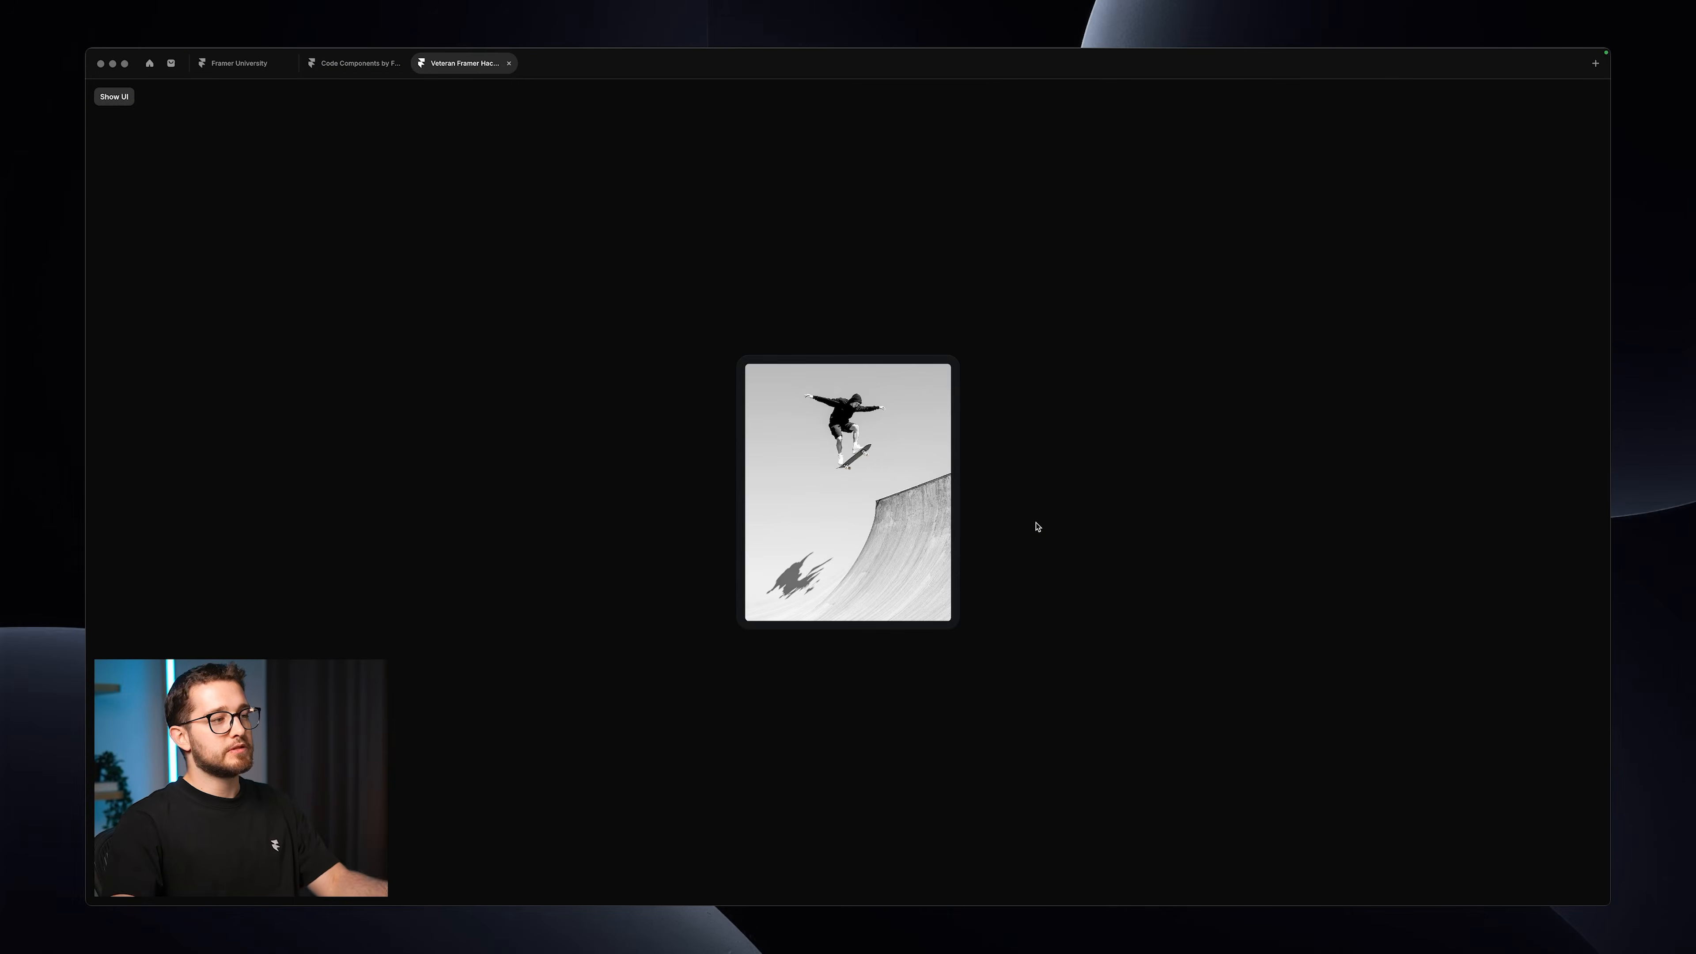
{"action": "key", "text": "super+backslash"}
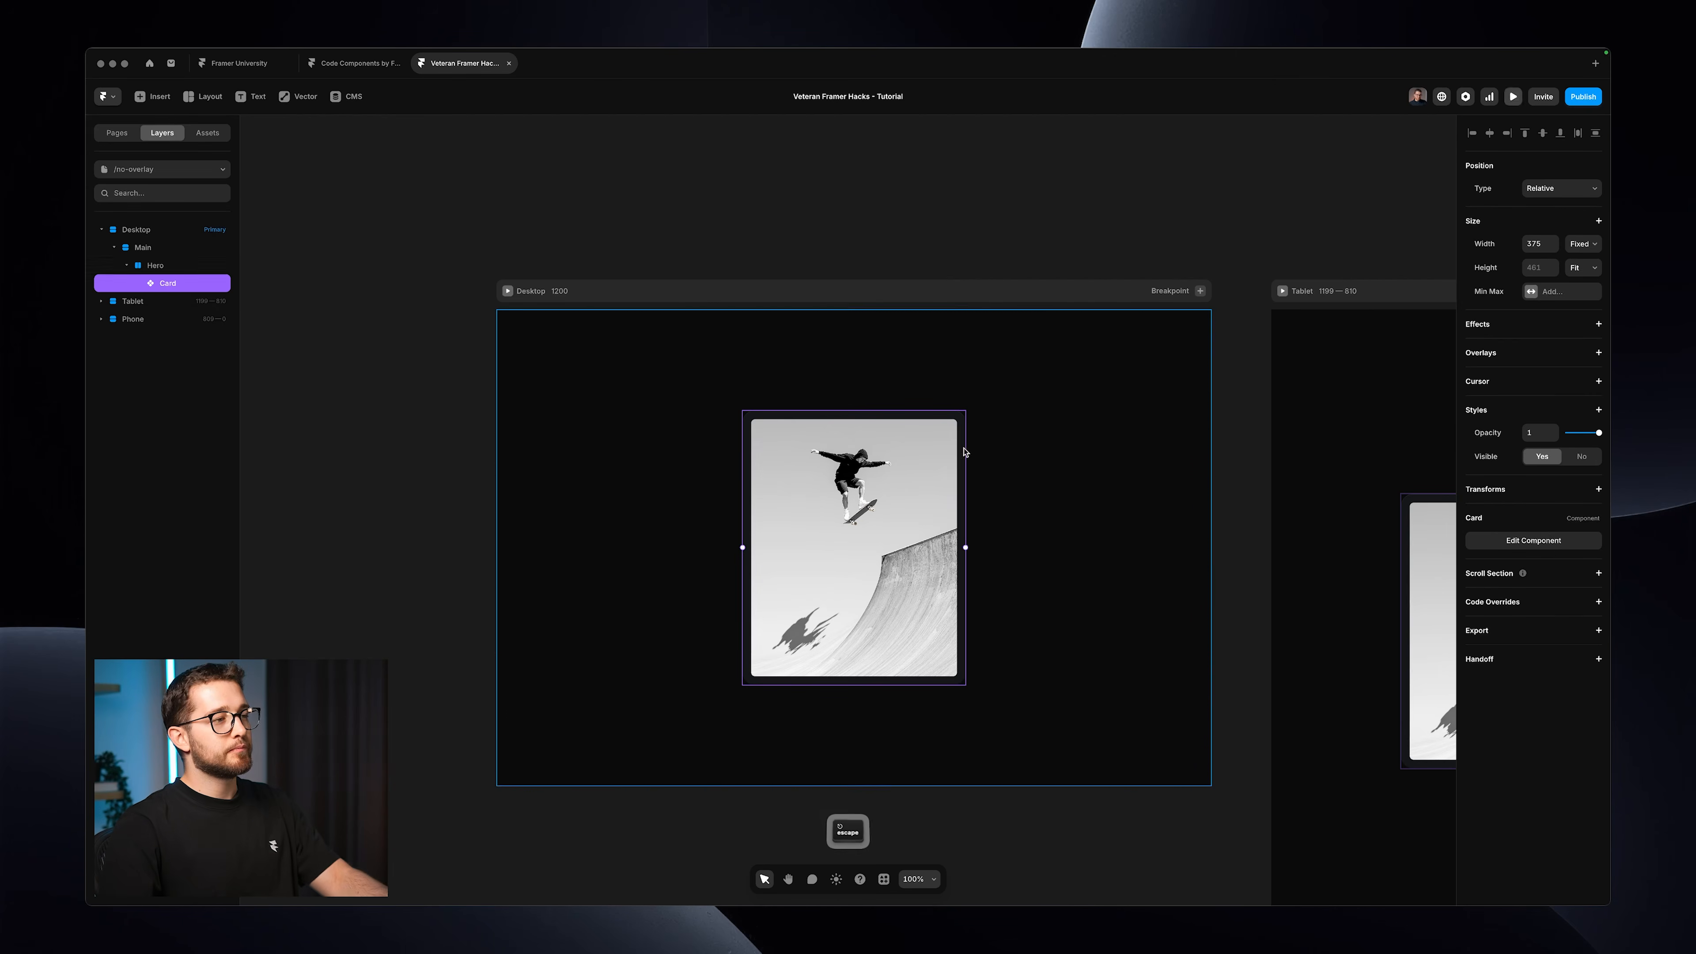
Open the /blog page from the site's page list.
{"action": "left_click", "coordinate": [117, 137]}
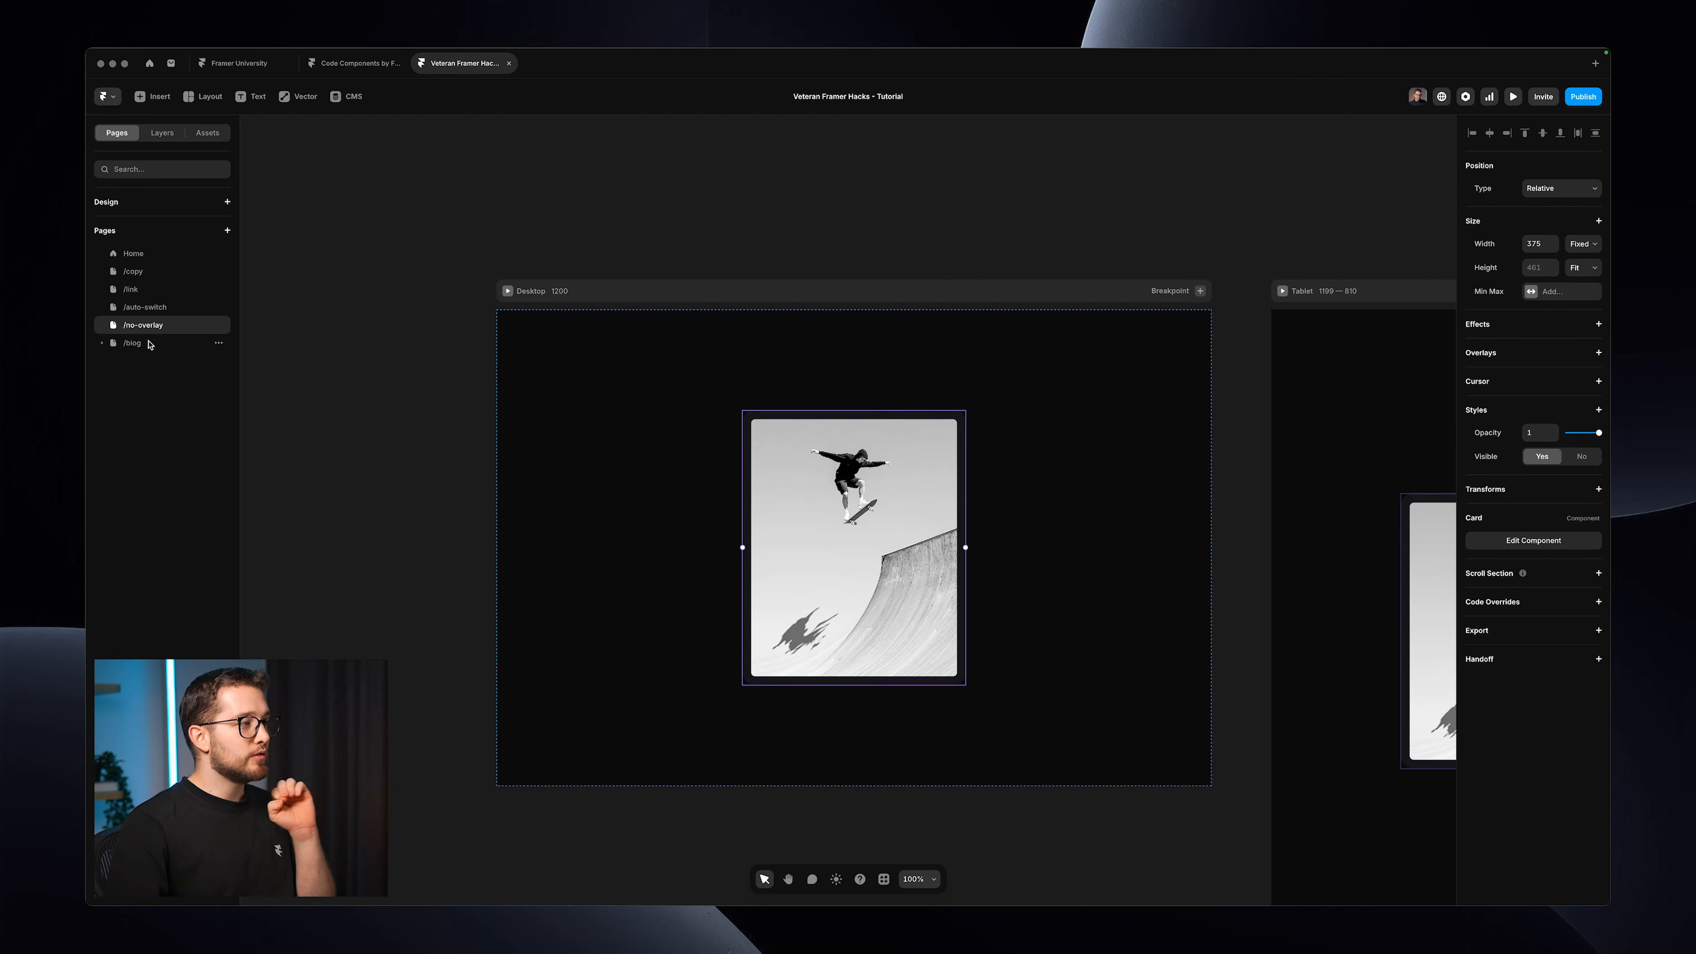
{"action": "left_click", "coordinate": [132, 343]}
{"action": "scroll", "coordinate": [567, 447], "scroll_direction": "down", "scroll_amount": 3}
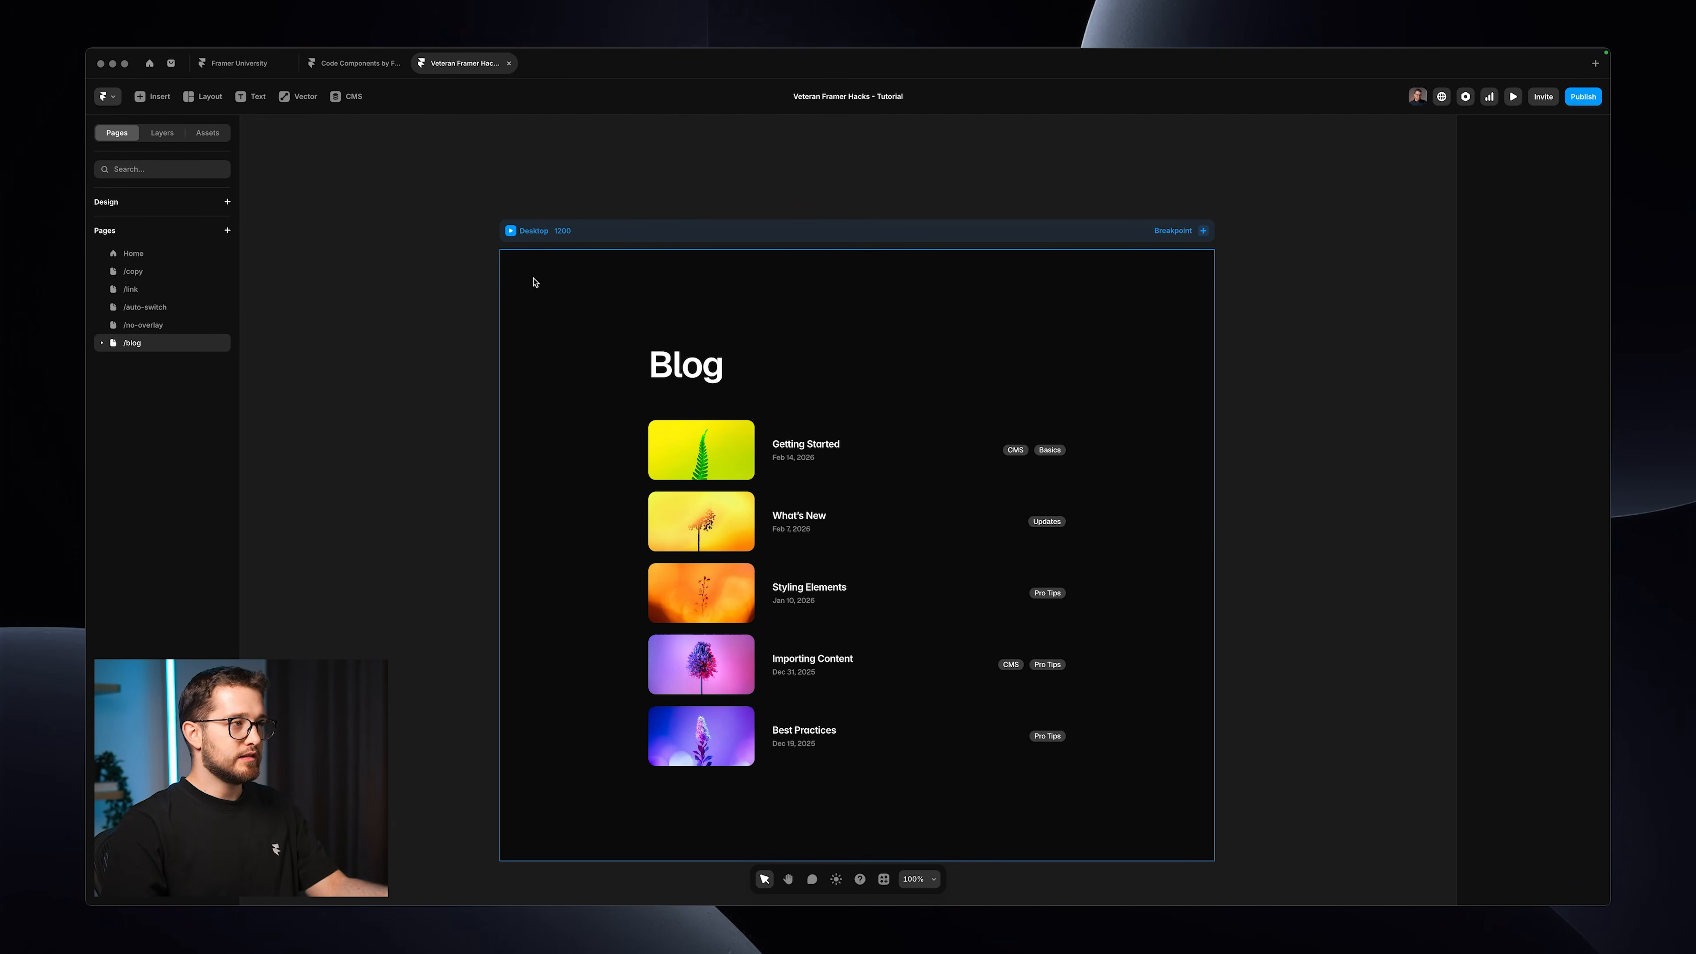
Preview the blog, examine the Getting Started article and its link to the What's New article, and close the preview.
{"action": "key", "text": "super+backslash"}
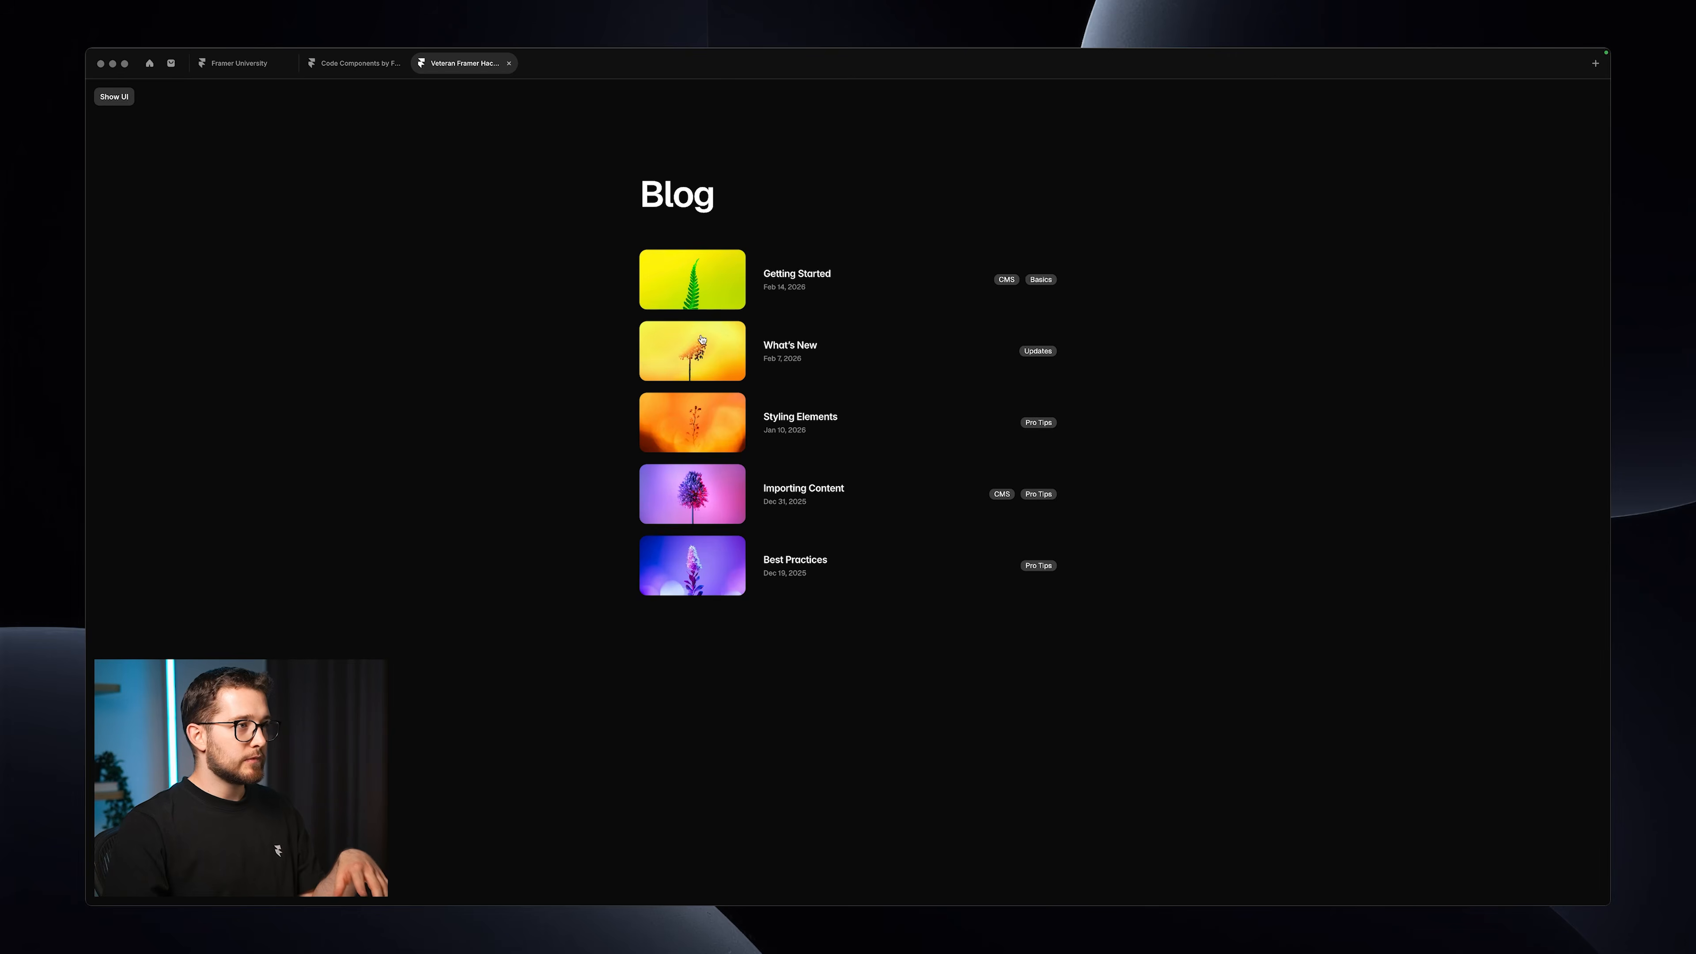
{"action": "left_click", "coordinate": [761, 284]}
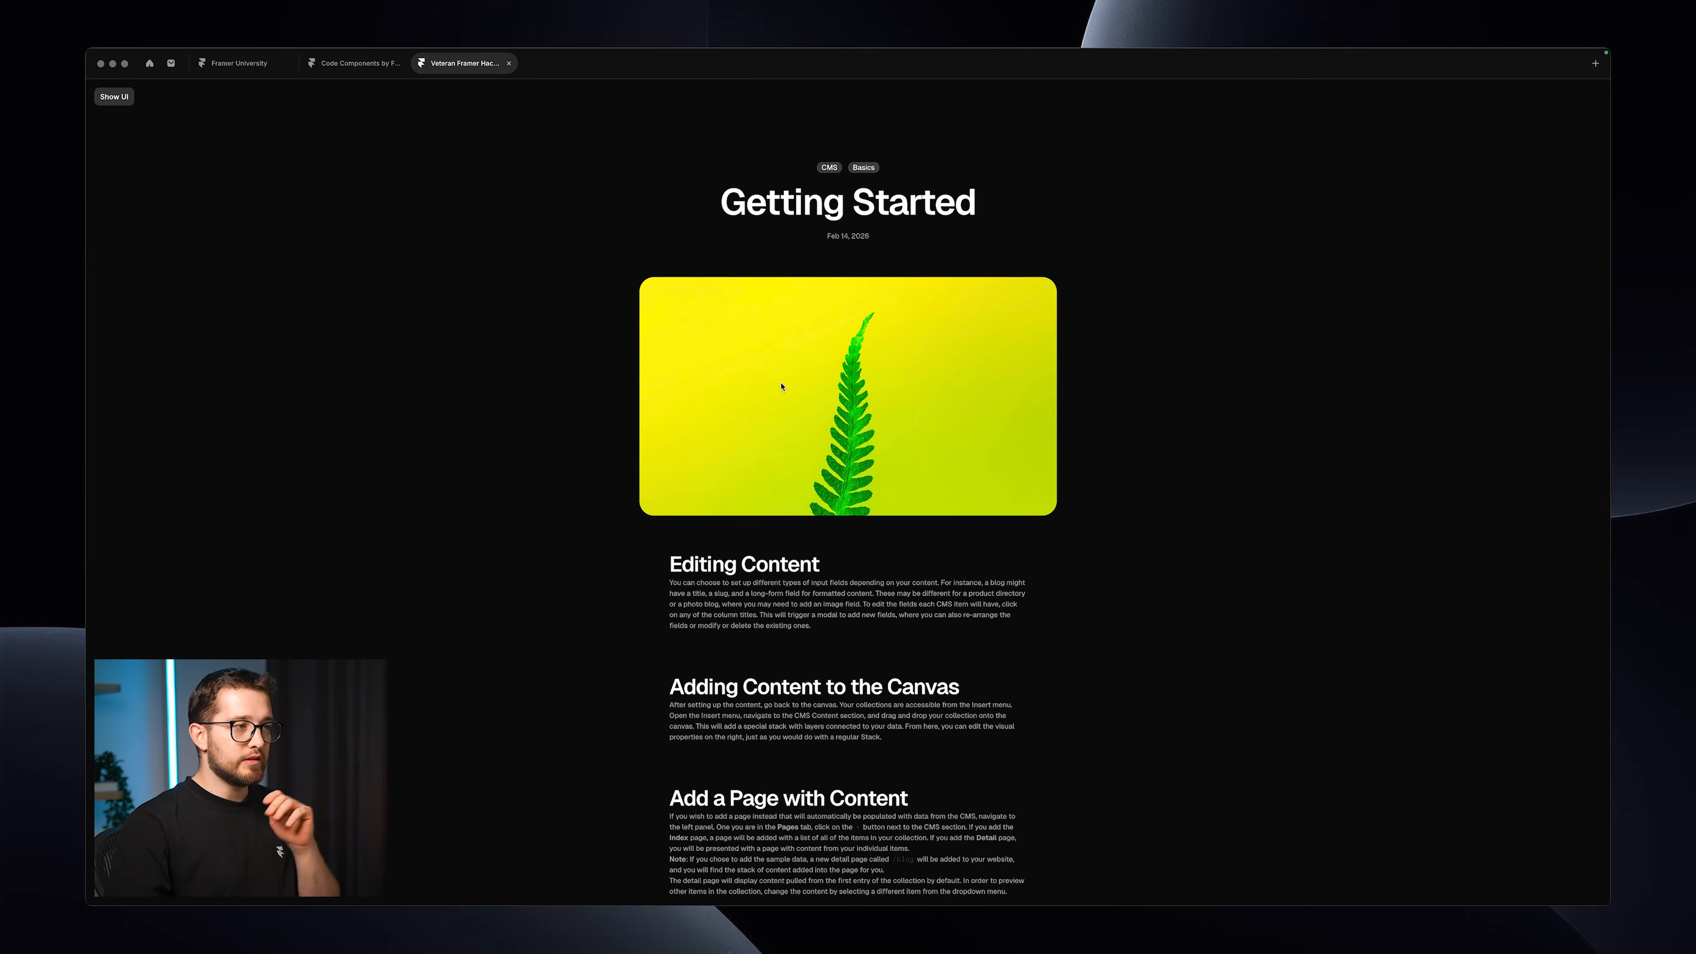
{"action": "scroll", "coordinate": [780, 407], "scroll_direction": "down", "scroll_amount": 2}
{"action": "scroll", "coordinate": [785, 434], "scroll_direction": "up", "scroll_amount": 2}
{"action": "scroll", "coordinate": [785, 435], "scroll_direction": "down", "scroll_amount": 2}
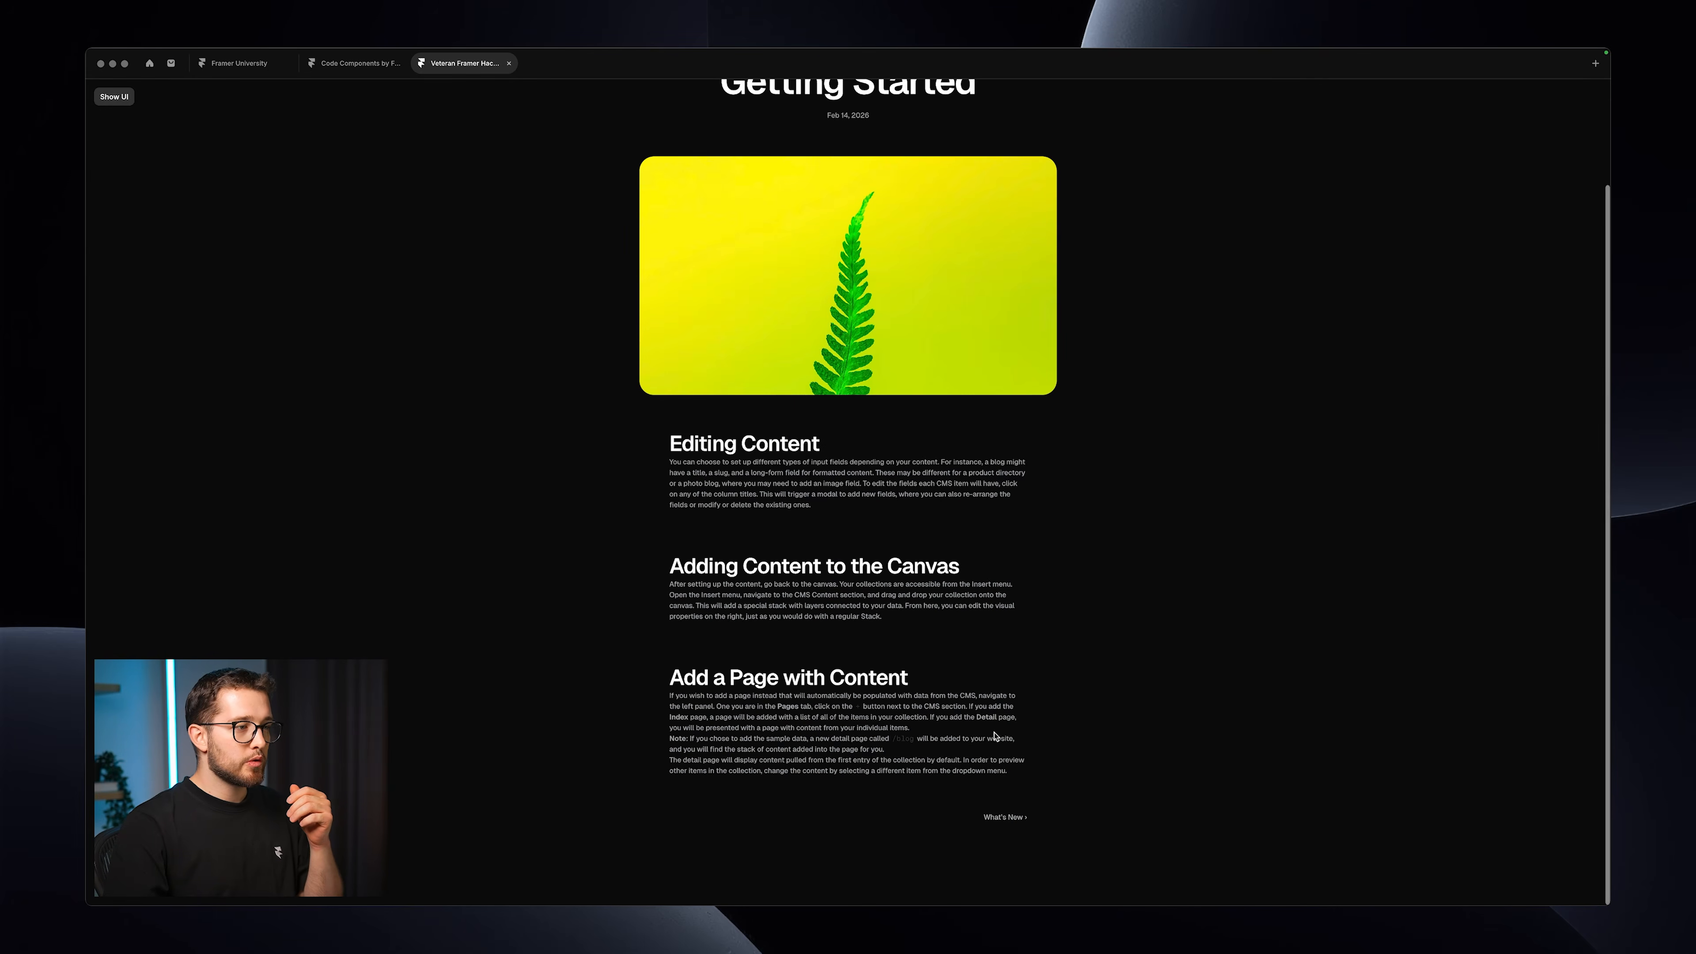
{"action": "left_click", "coordinate": [1005, 817]}
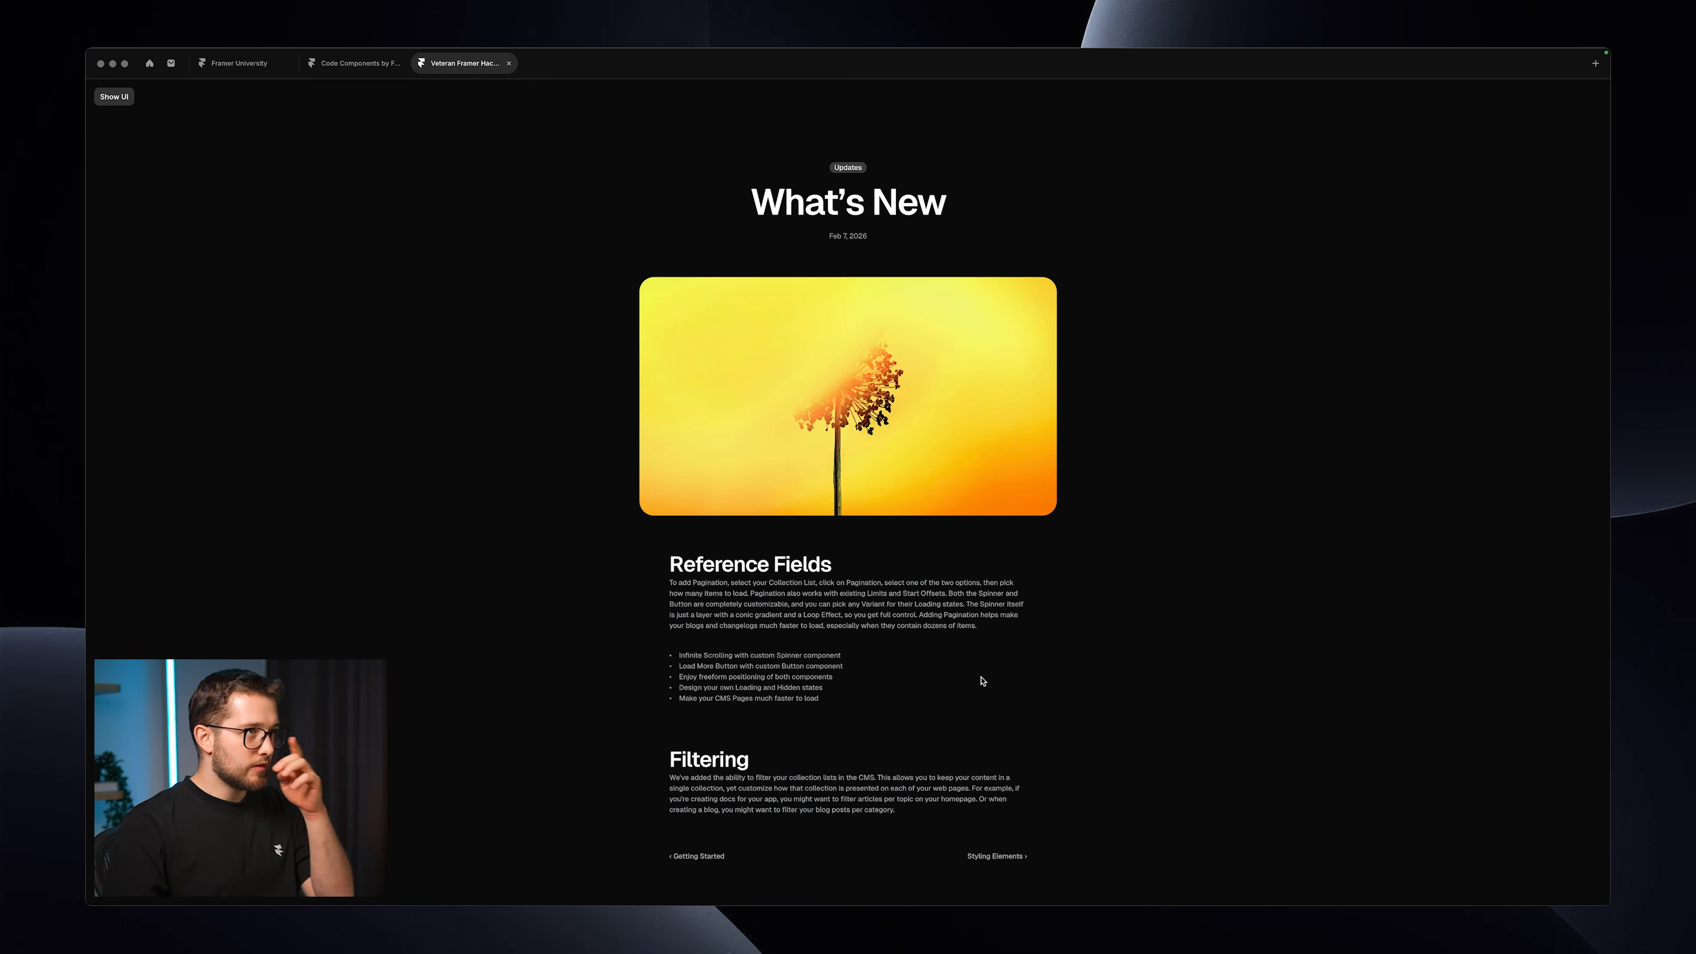
{"action": "key", "text": "Escape"}
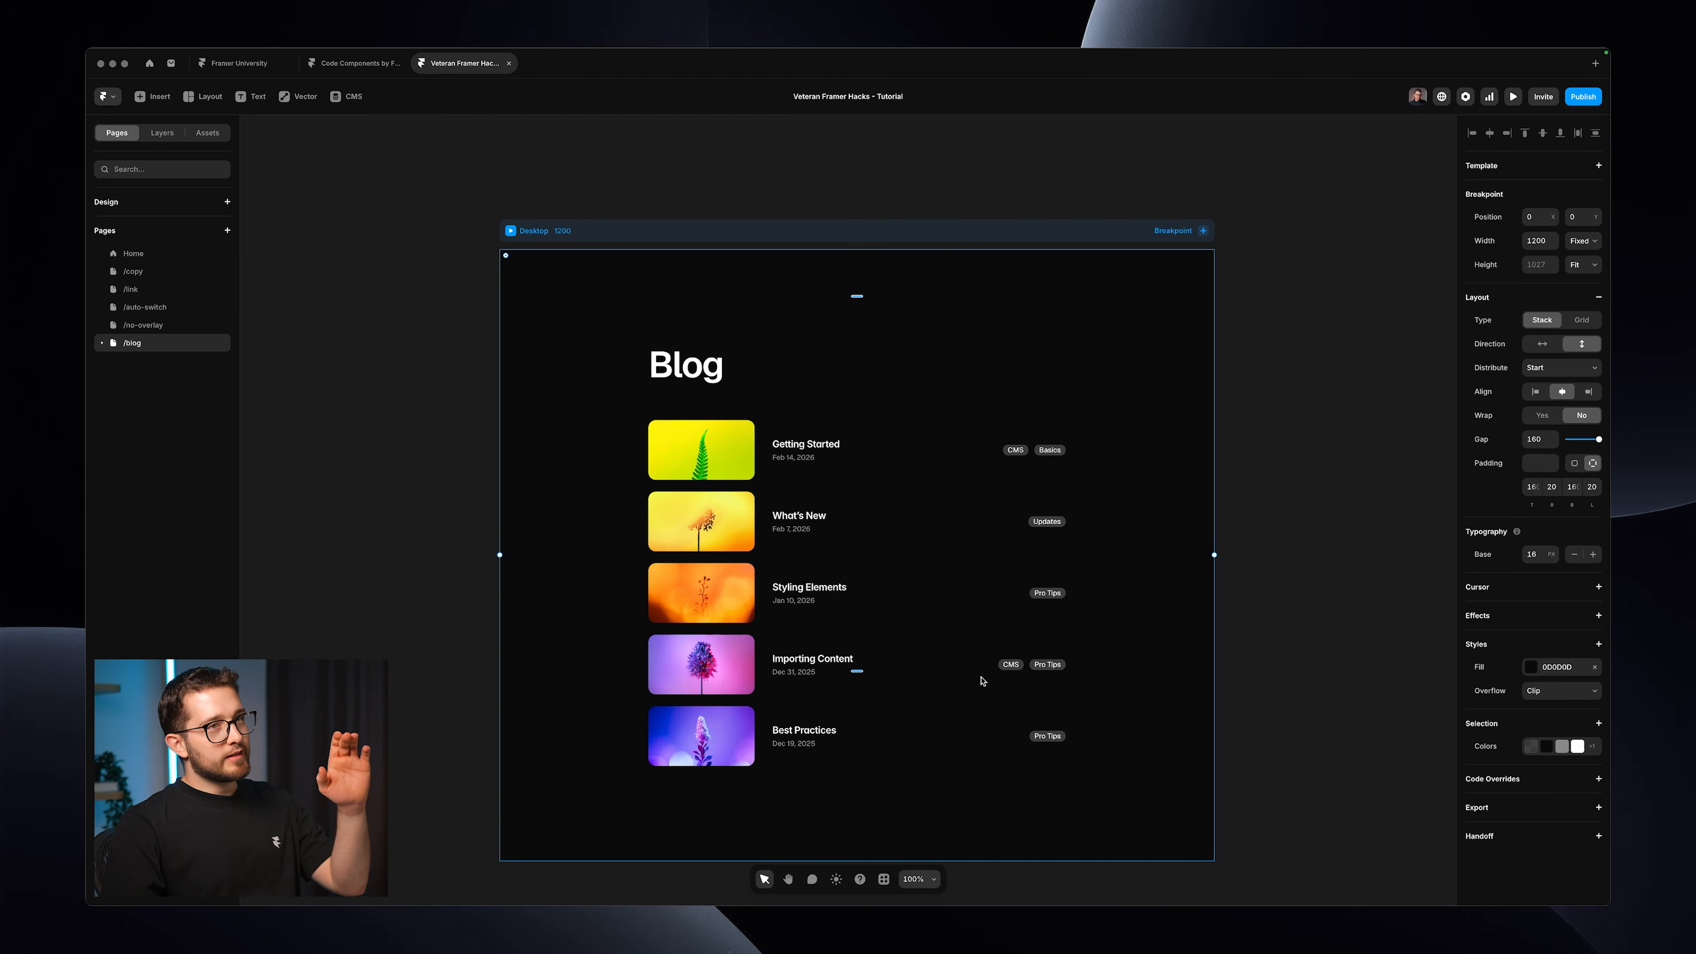